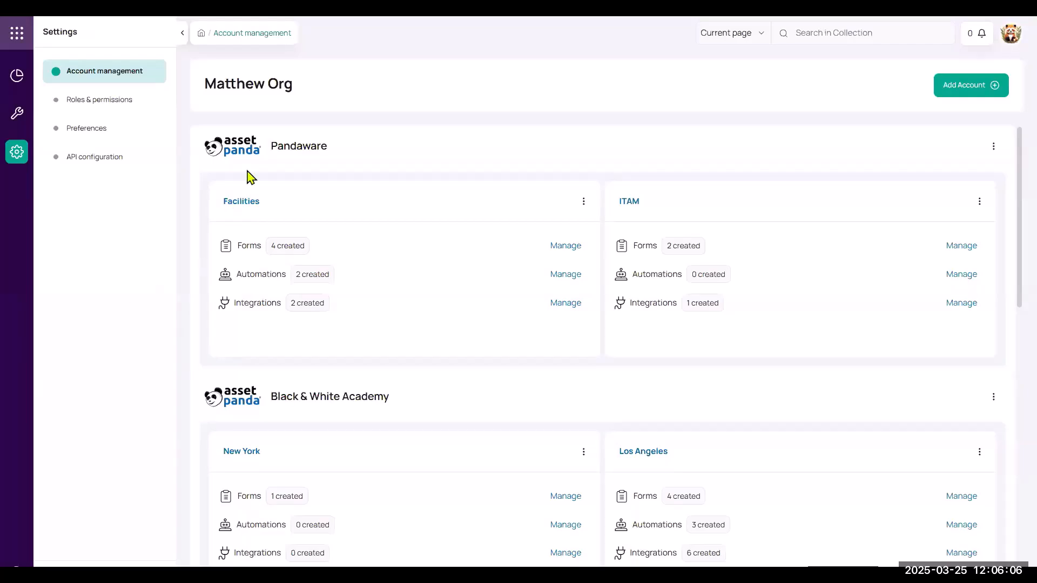
- Open Roles & permissions and expand, then collapse, the Organization admin role's permissions
scroll(337, 395, "down", 10)
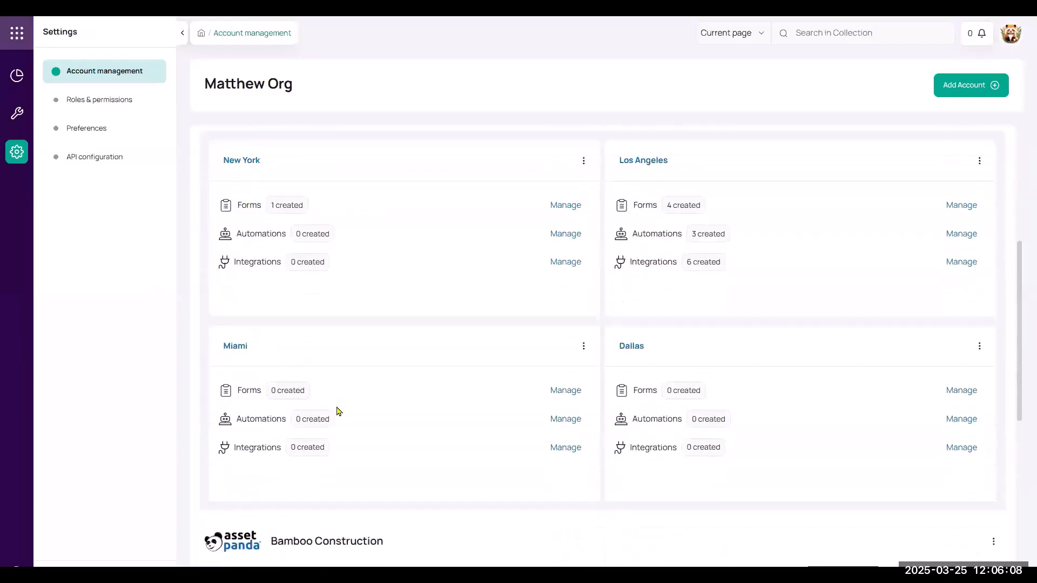
scroll(369, 415, "up", 10)
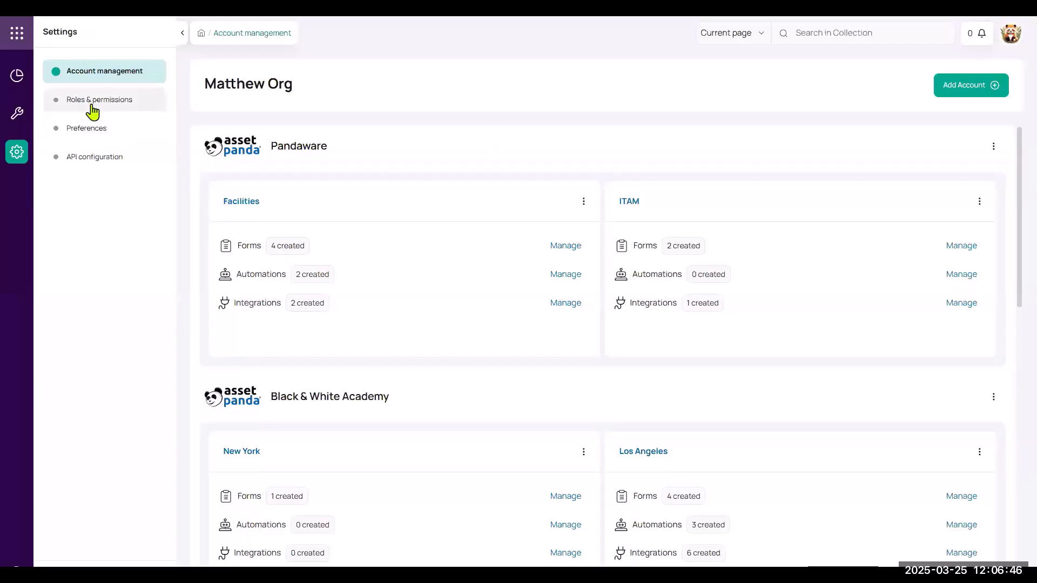
left_click(93, 102)
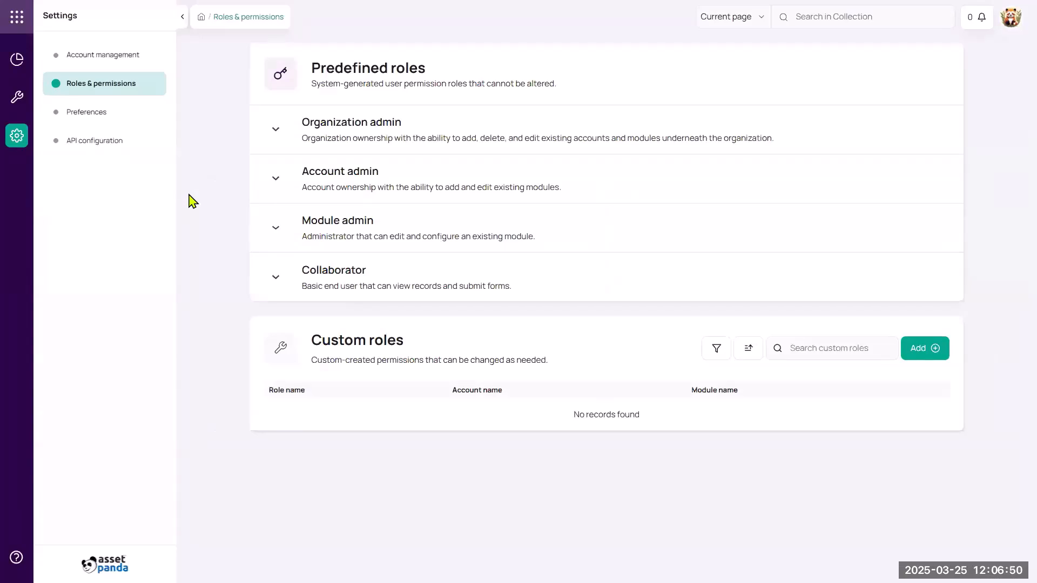
left_click(339, 136)
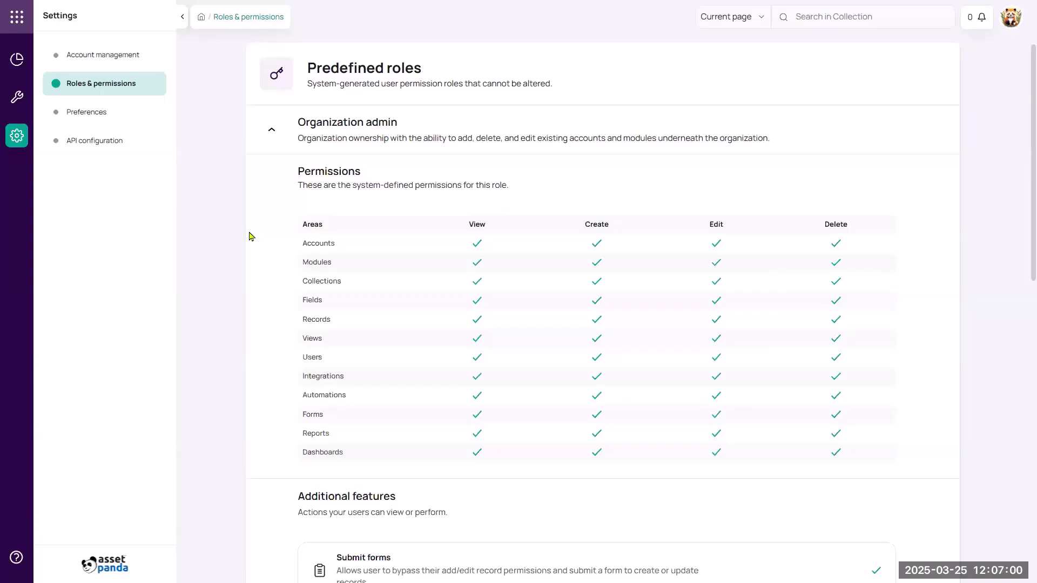
left_click(272, 135)
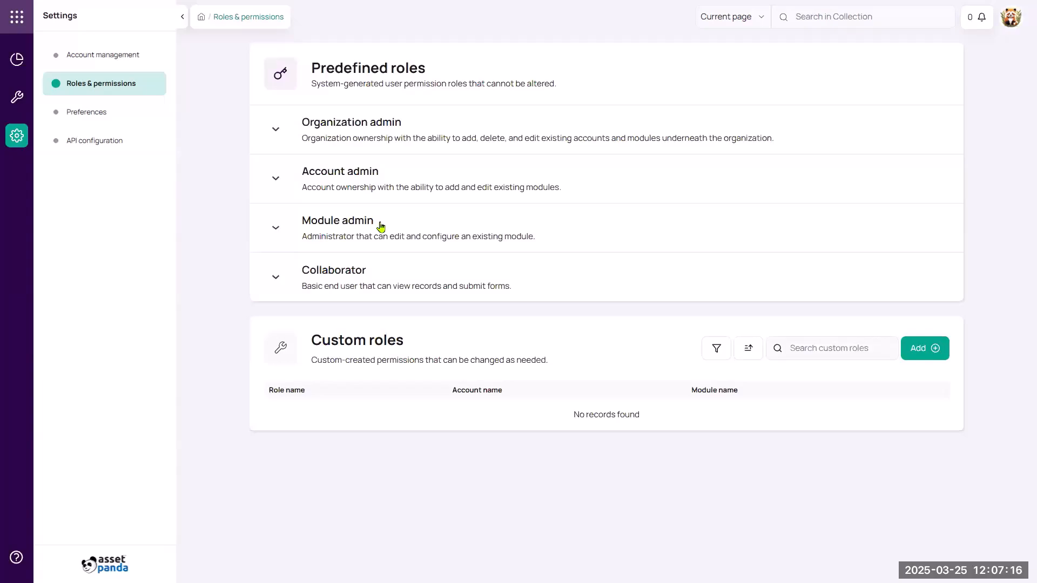
- Expand the Collaborator role to review its permissions, then collapse it again
left_click(346, 274)
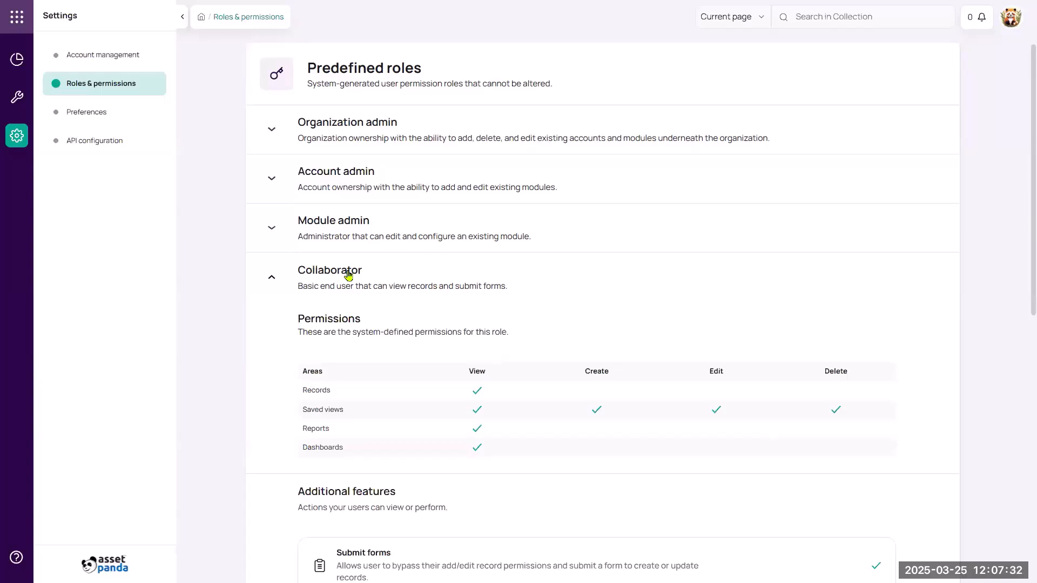
scroll(461, 367, "down", 2)
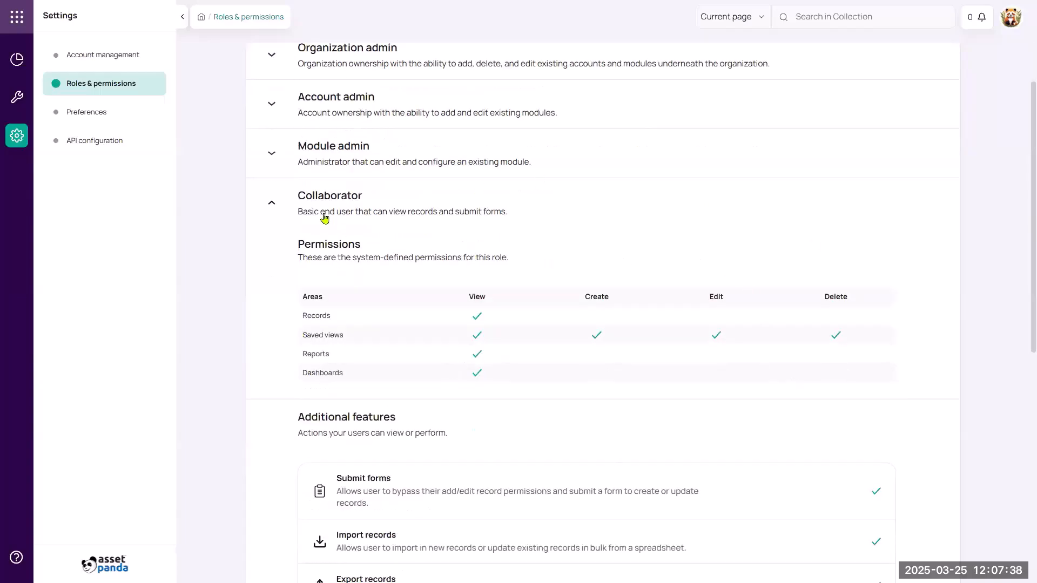
left_click(271, 203)
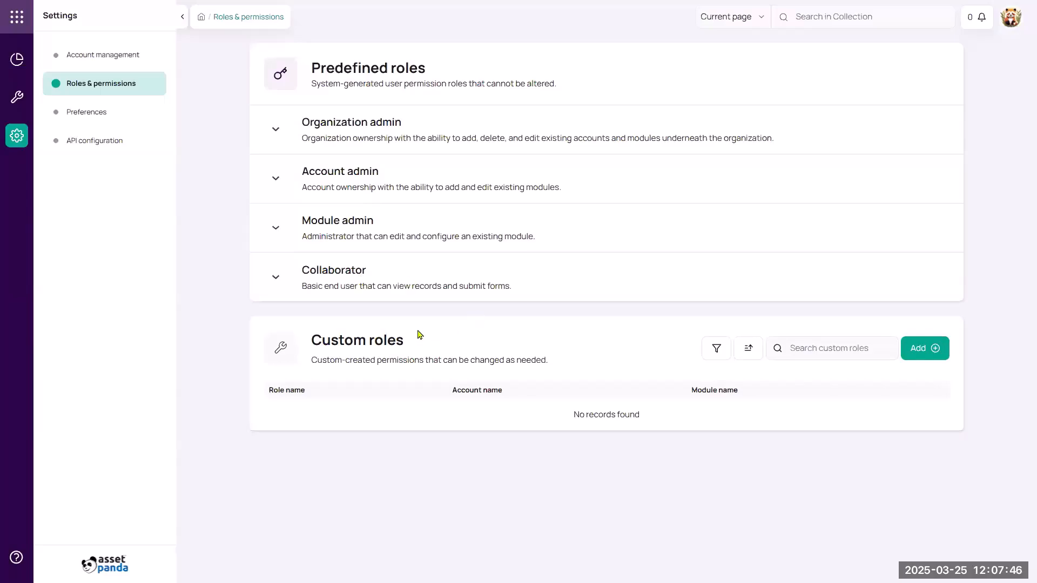
- Start a new custom role for the Pandaware account's ITAM module
left_click(924, 349)
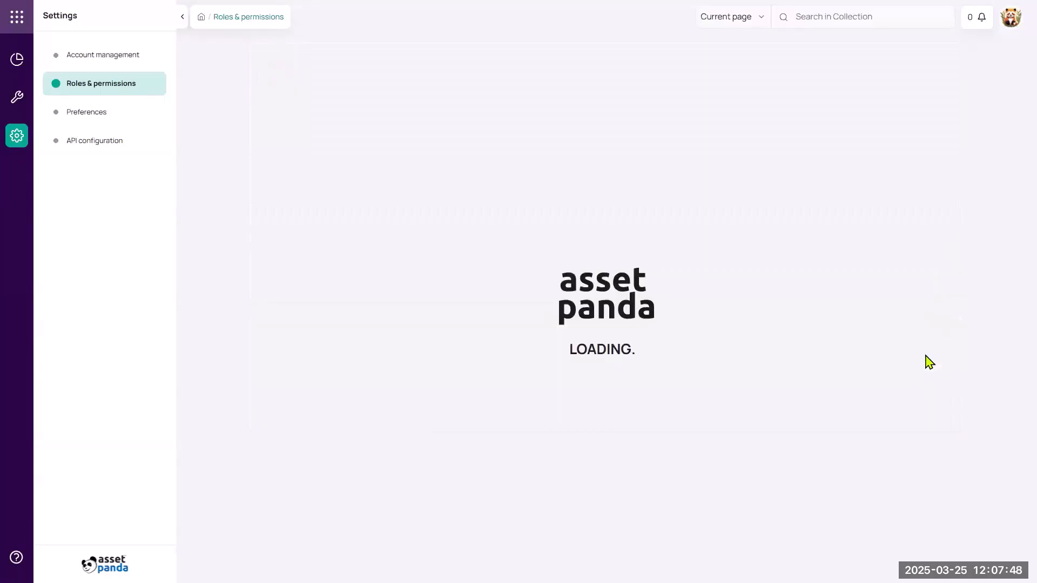
left_click(453, 248)
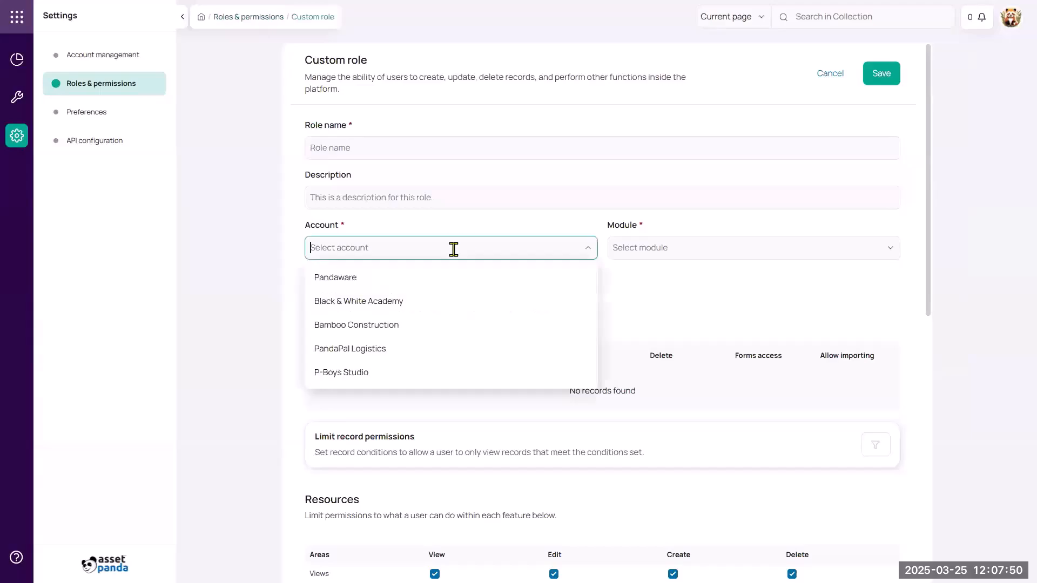
left_click(431, 282)
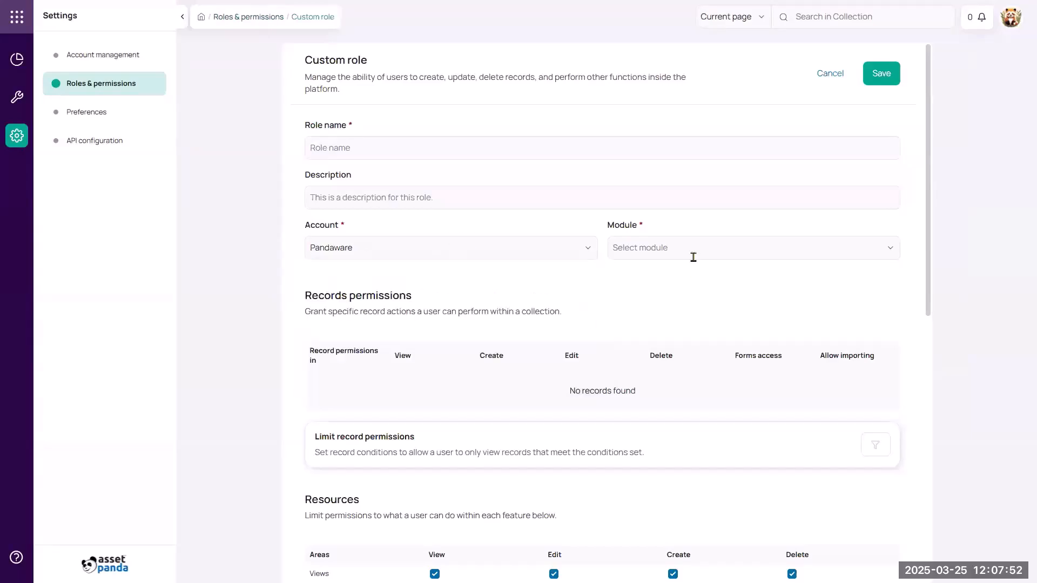
left_click(692, 256)
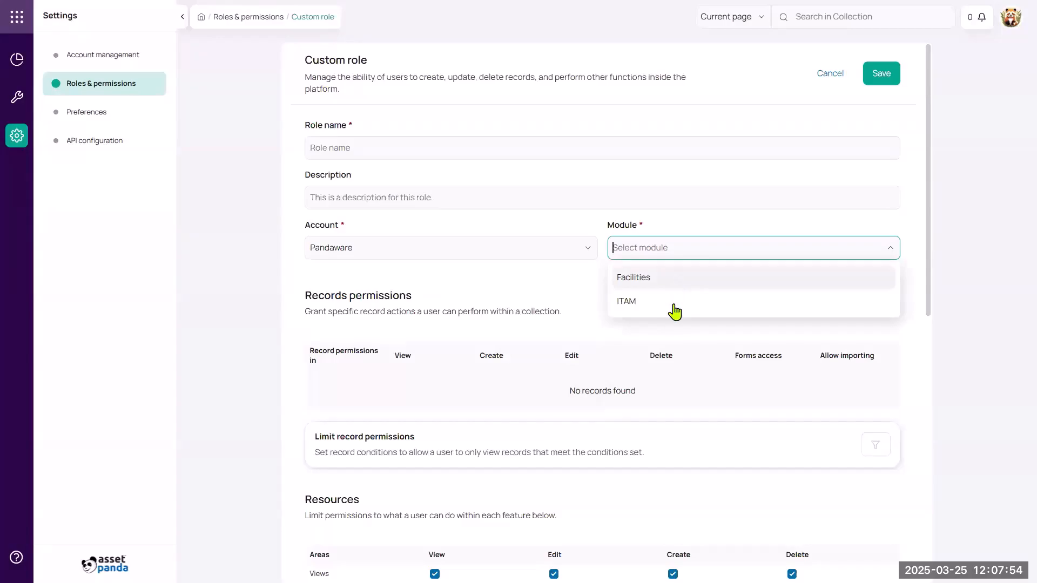
left_click(651, 301)
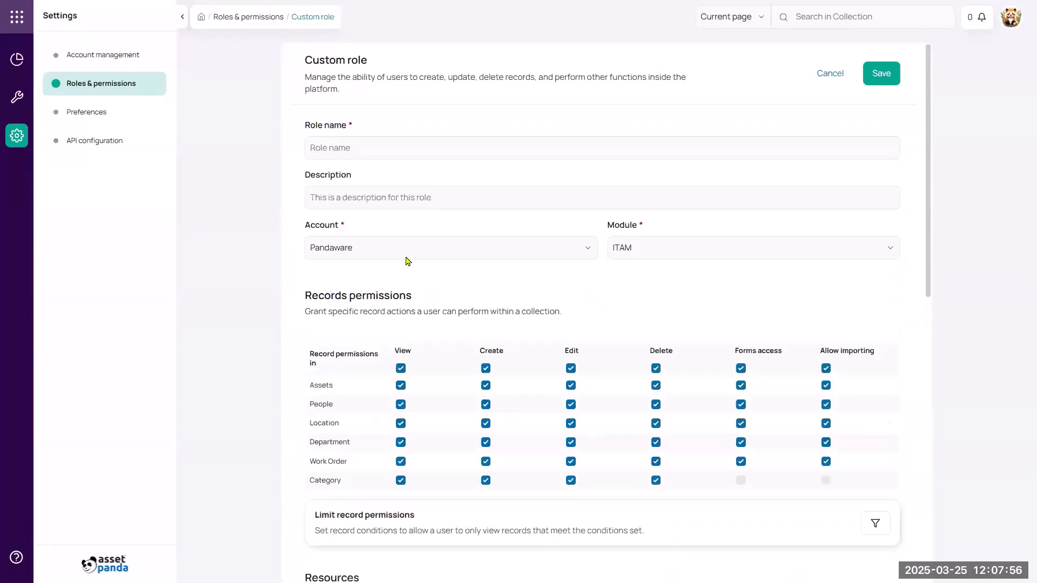
- Clear Delete and Allow importing for all collections, and Edit for Assets, People, Location and Department
scroll(621, 287, "down", 2)
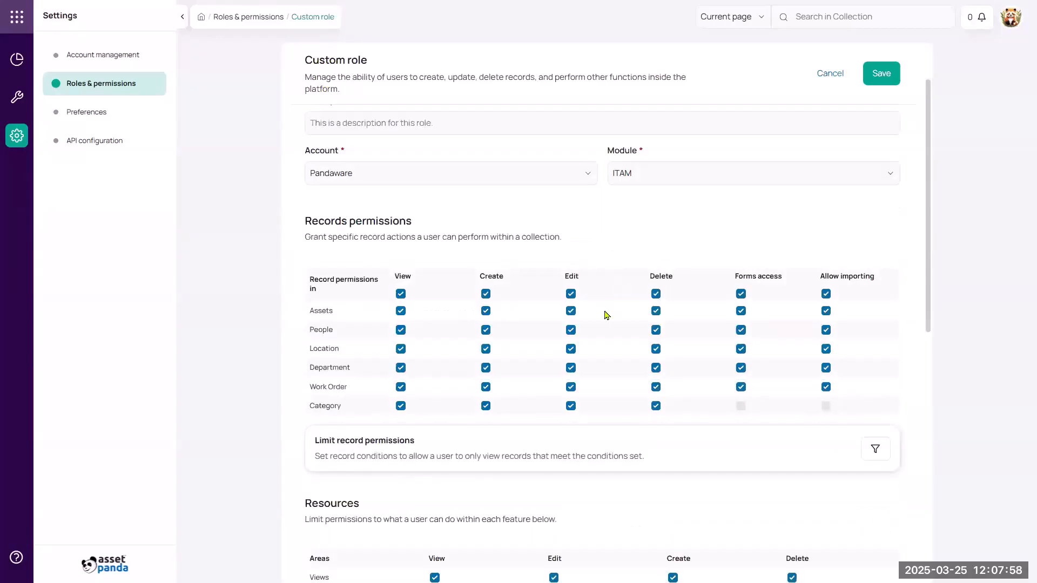
scroll(613, 270, "down", 2)
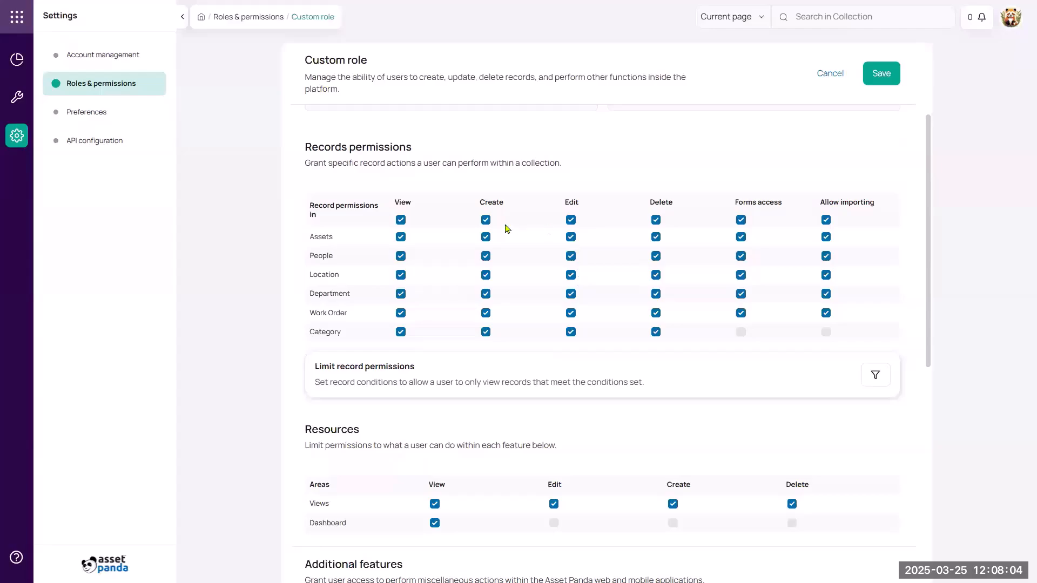
left_click(654, 221)
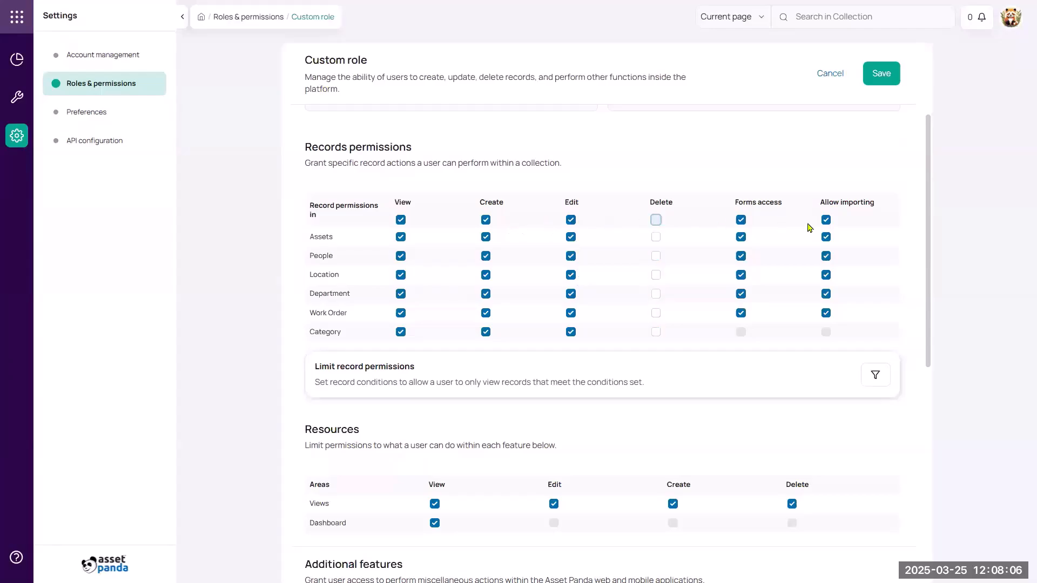
left_click(826, 220)
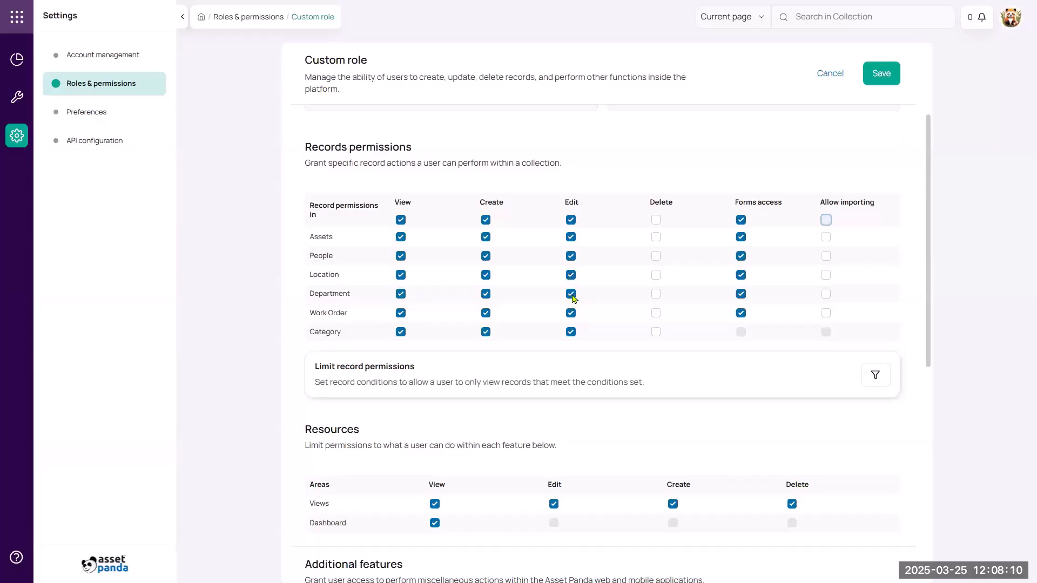
left_click(572, 295)
left_click(572, 276)
left_click(571, 257)
left_click(572, 238)
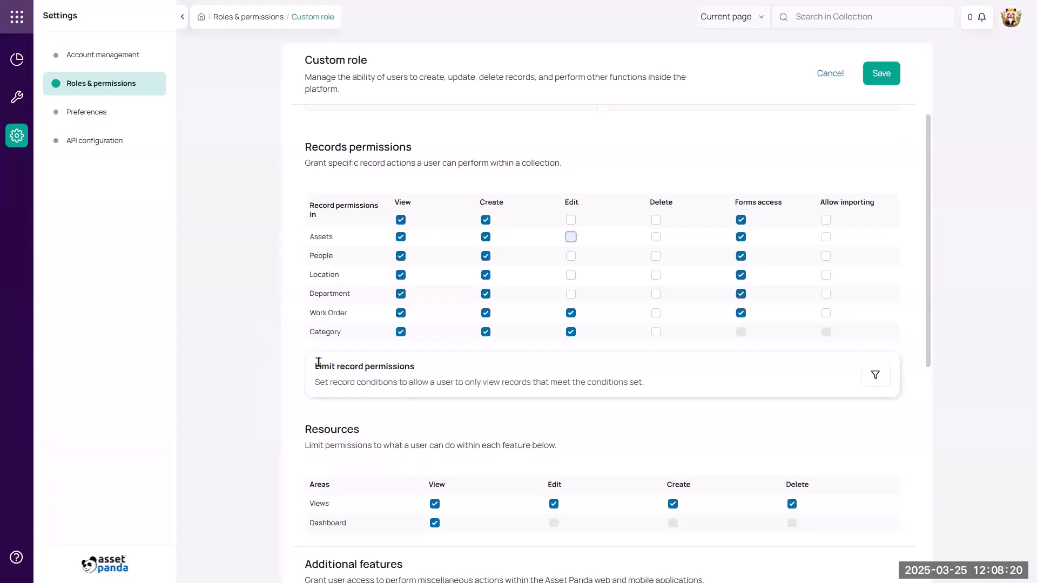
scroll(590, 424, "down", 3)
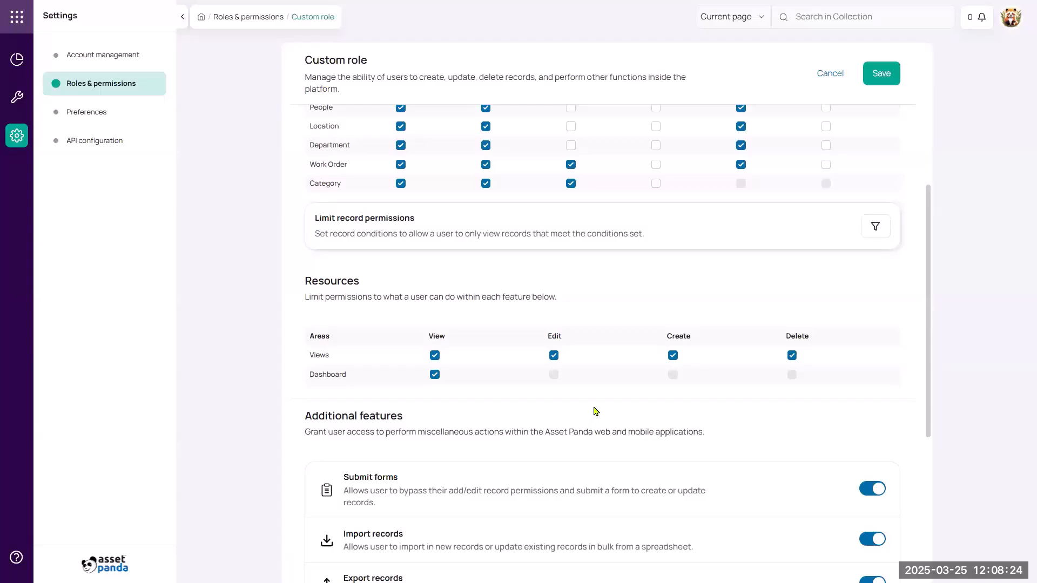
scroll(598, 409, "down", 2)
scroll(598, 409, "down", 2)
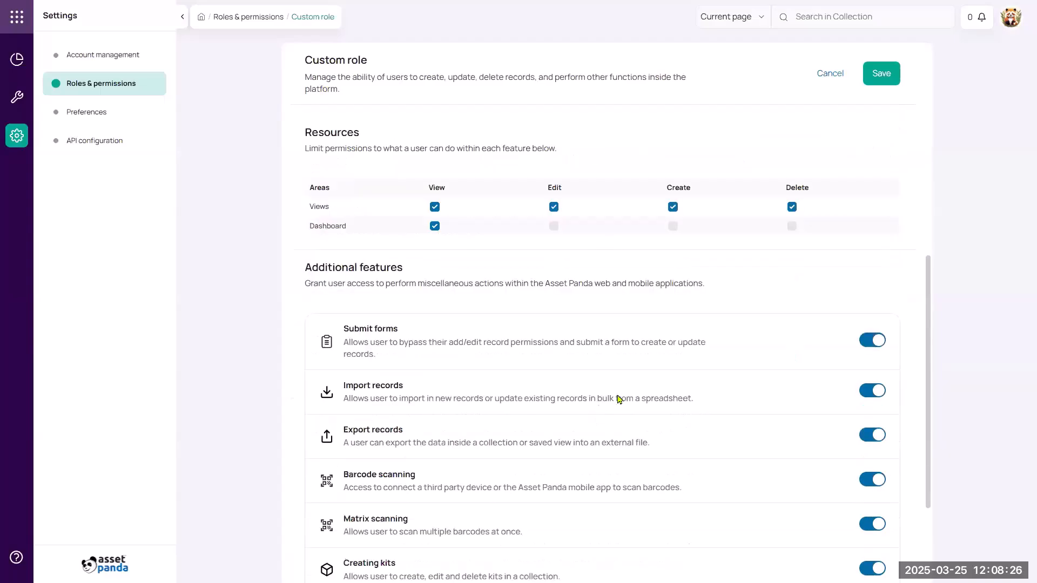
scroll(621, 398, "down", 2)
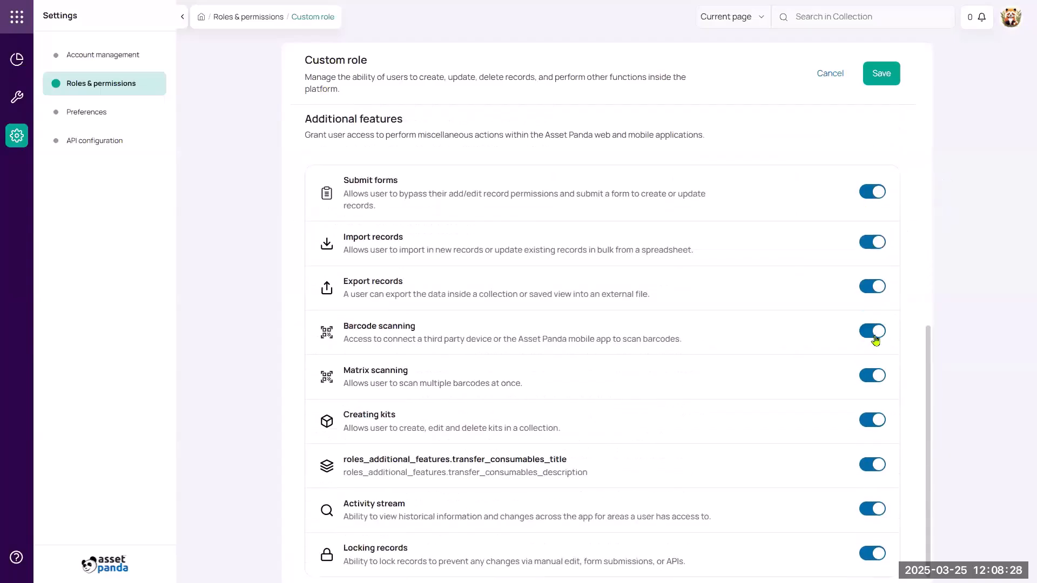
scroll(863, 357, "down", 1)
scroll(861, 356, "up", 15)
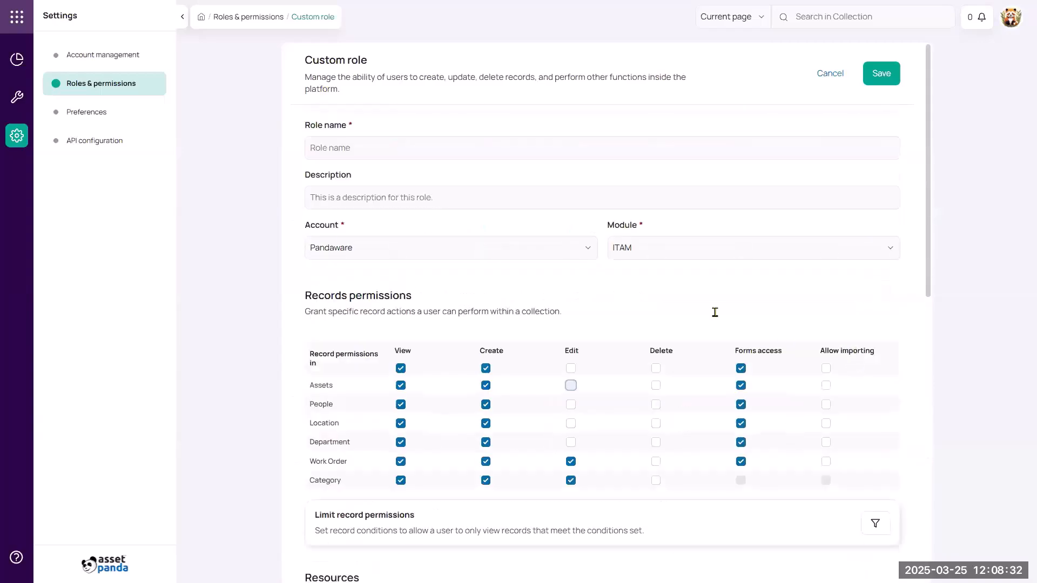
- Return to Account management and scroll to Bamboo Construction's Fleet and Tools modules
left_click(17, 136)
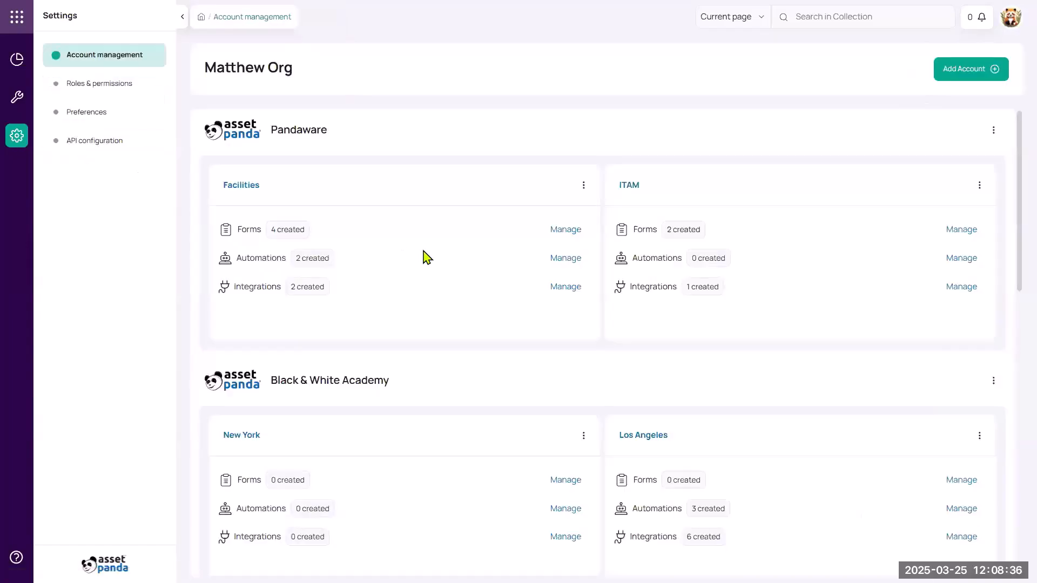
scroll(436, 257, "down", 10)
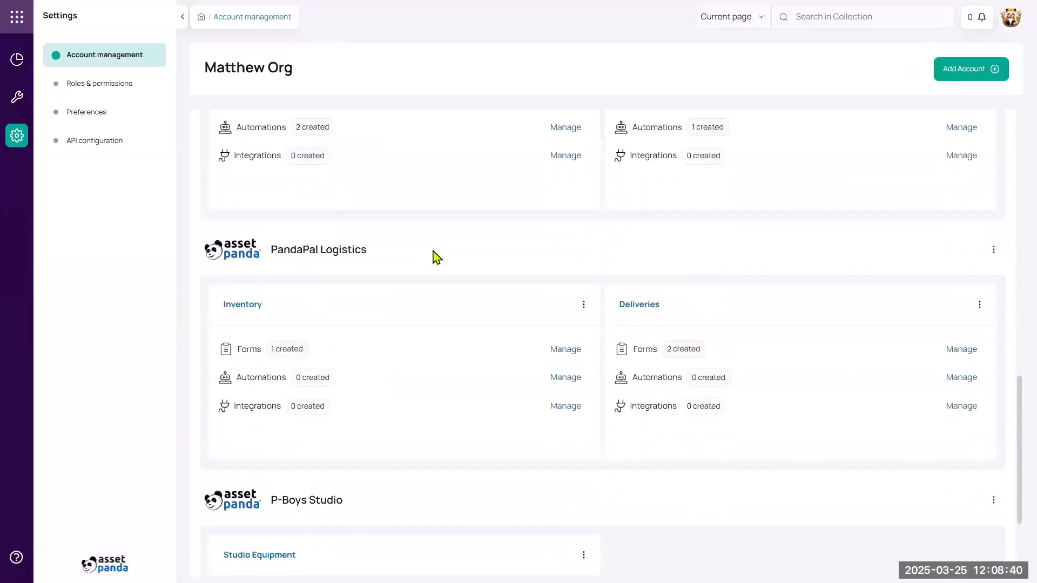
scroll(436, 258, "up", 3)
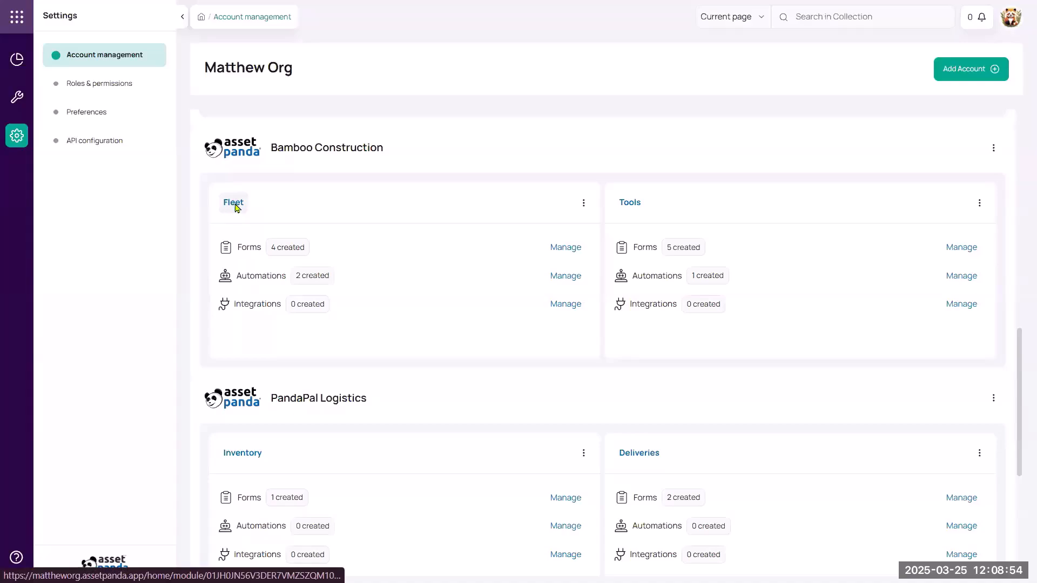
left_click(234, 205)
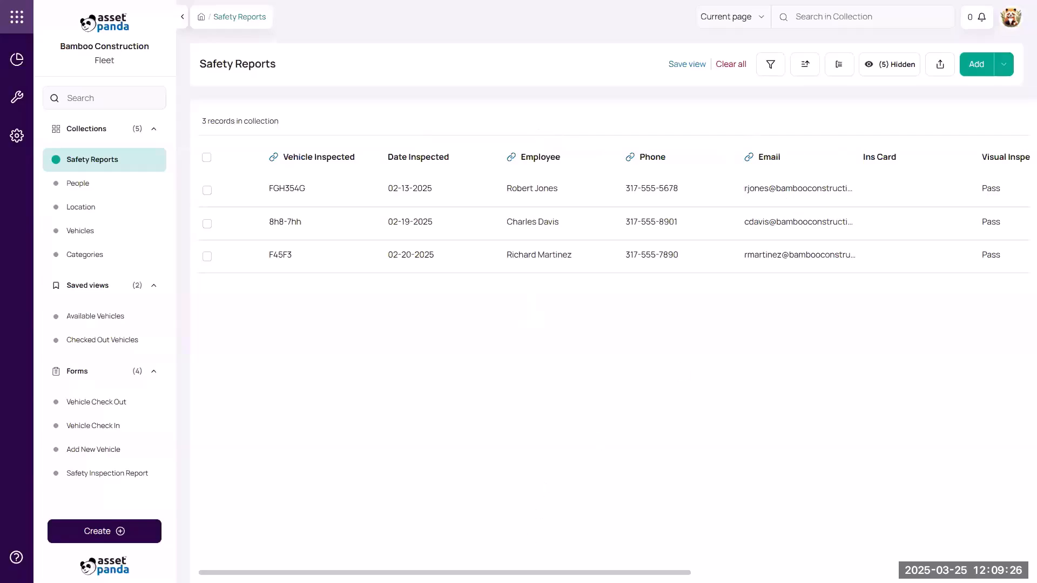
scroll(610, 216, "right", 2)
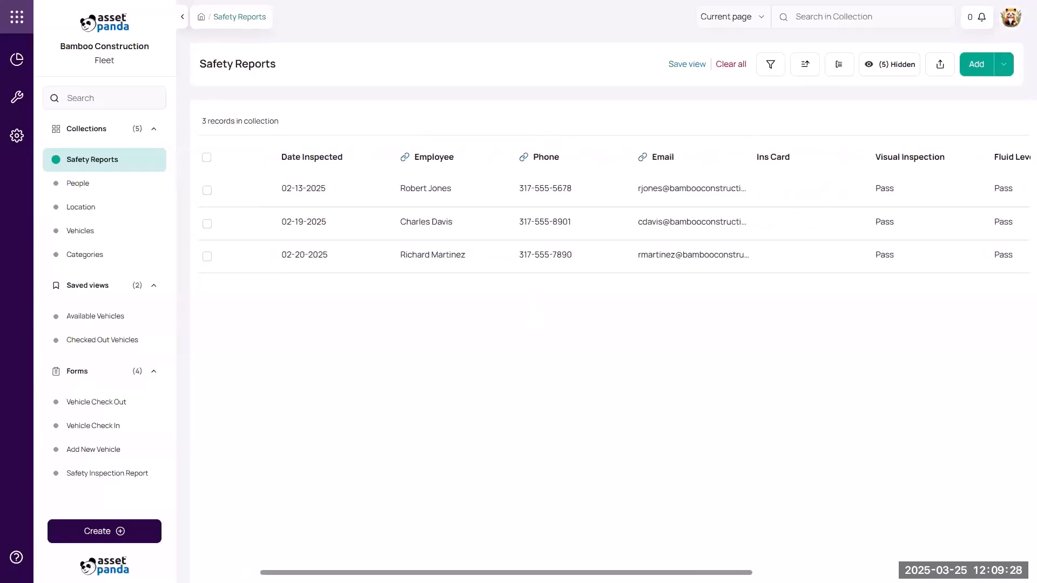
scroll(610, 216, "right", 6)
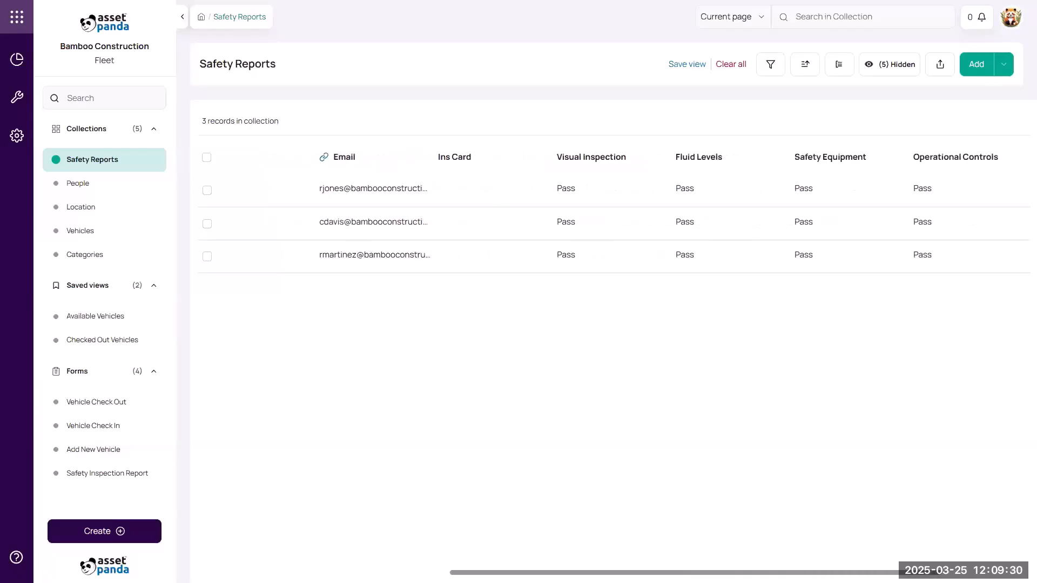
scroll(890, 553, "right", 3)
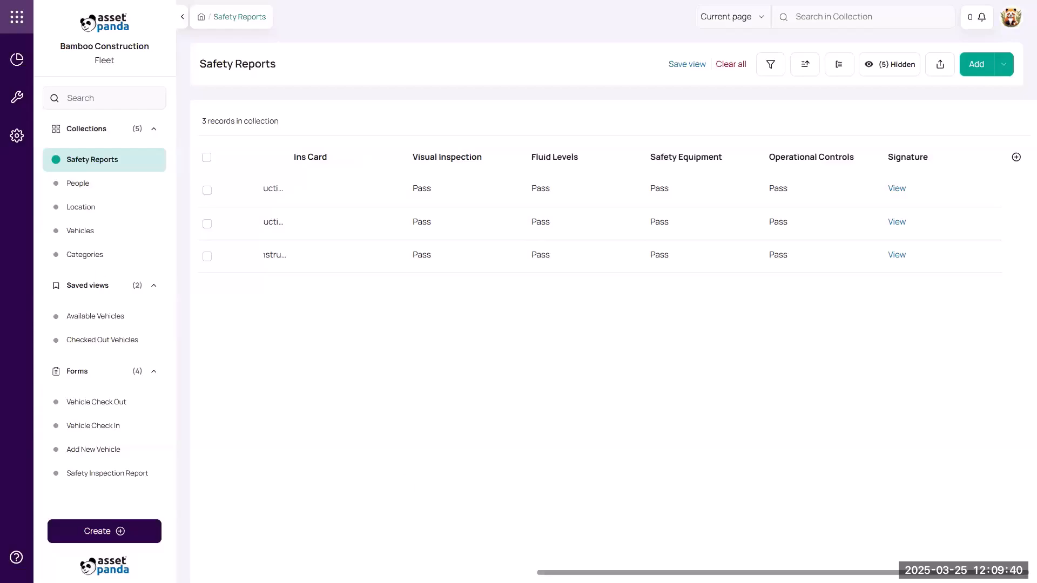
scroll(610, 222, "left", 10)
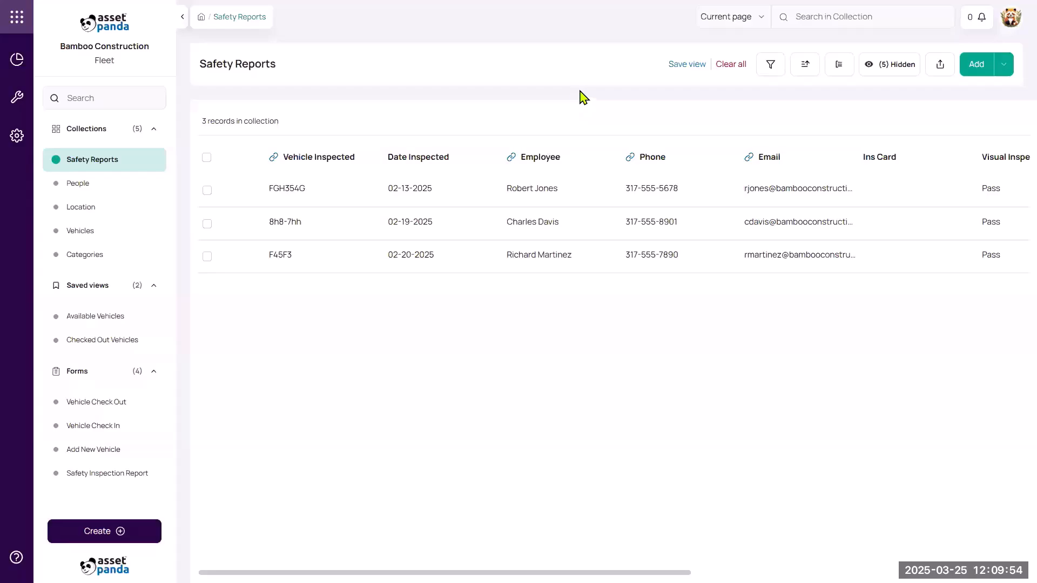
- Add a Text-type field named DL to the right of the Employee column and save it
mouse_move(601, 162)
left_click(602, 160)
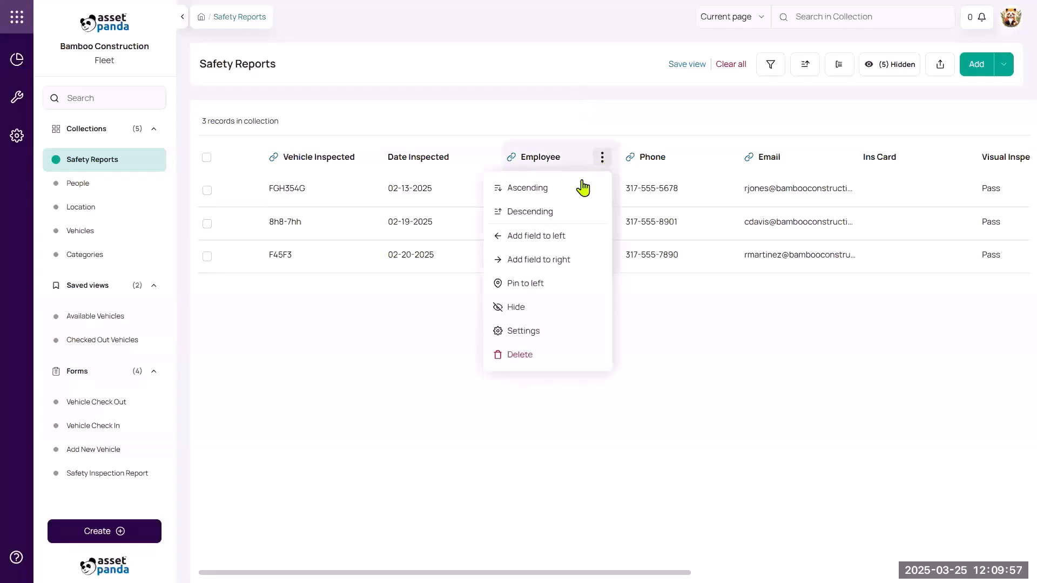
left_click(561, 263)
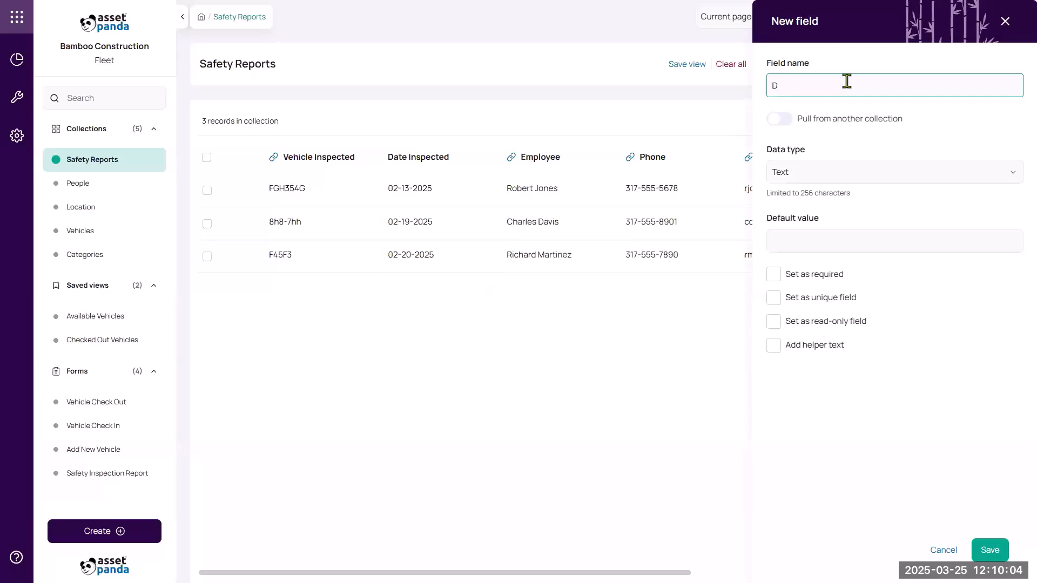
type("DL")
left_click(832, 170)
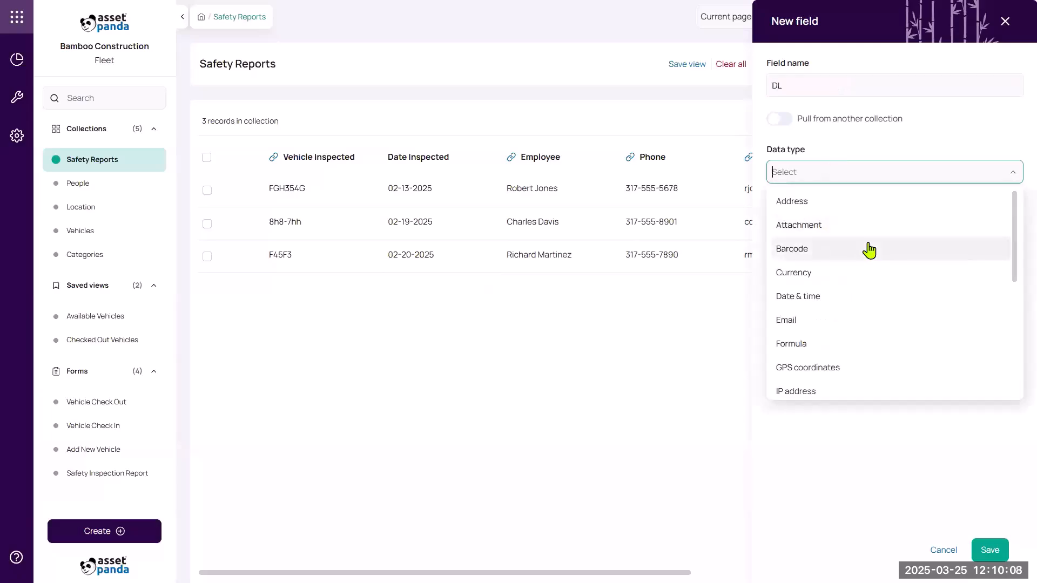
scroll(878, 258, "down", 3)
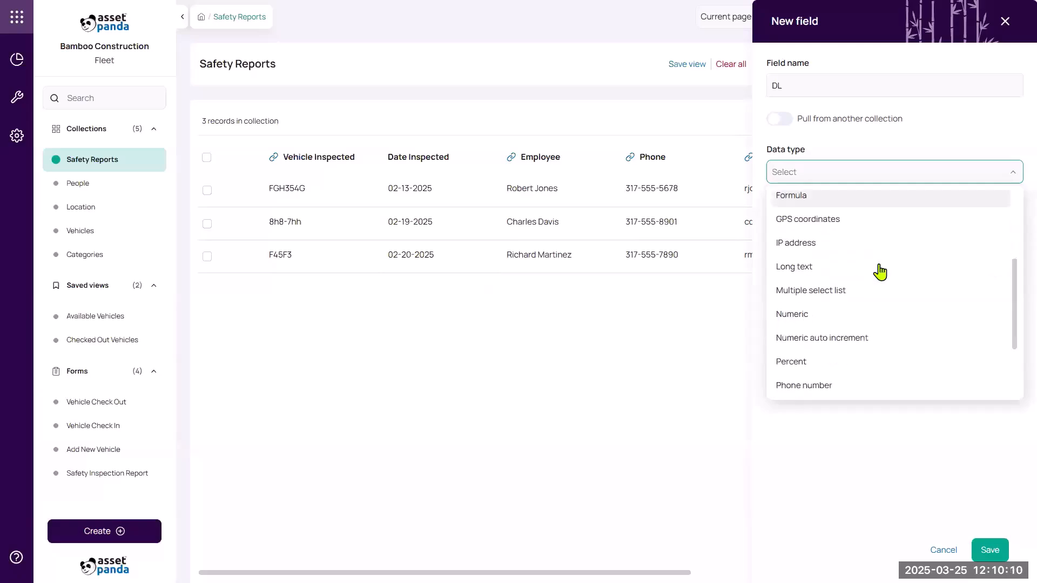
left_click(863, 319)
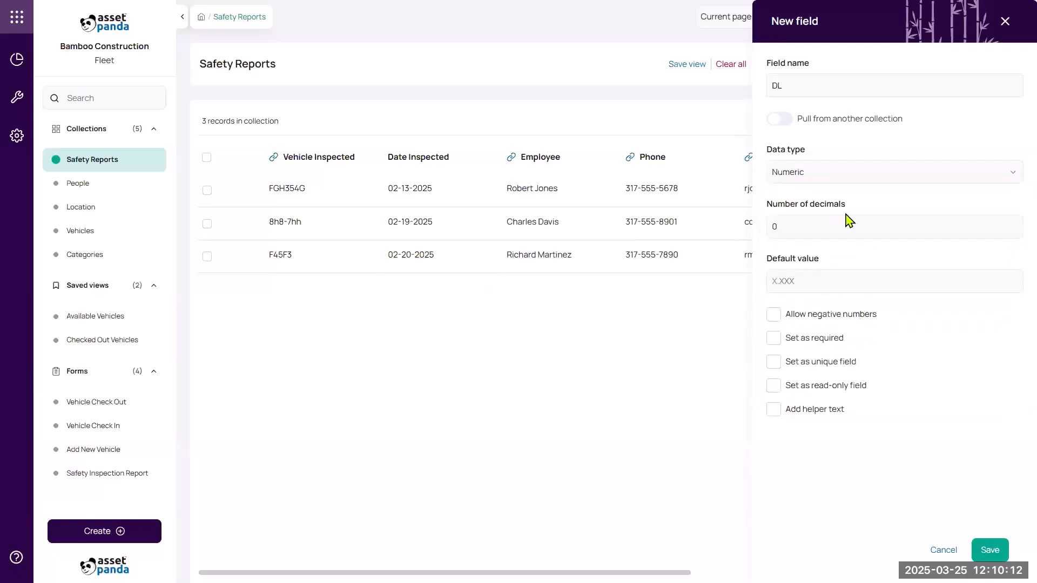
left_click(837, 181)
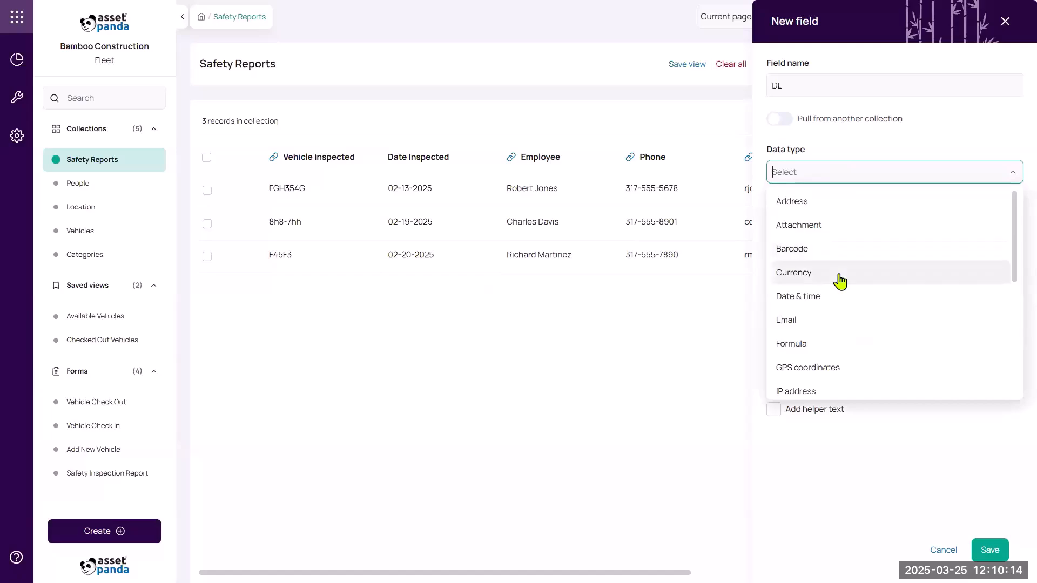
scroll(842, 306, "down", 5)
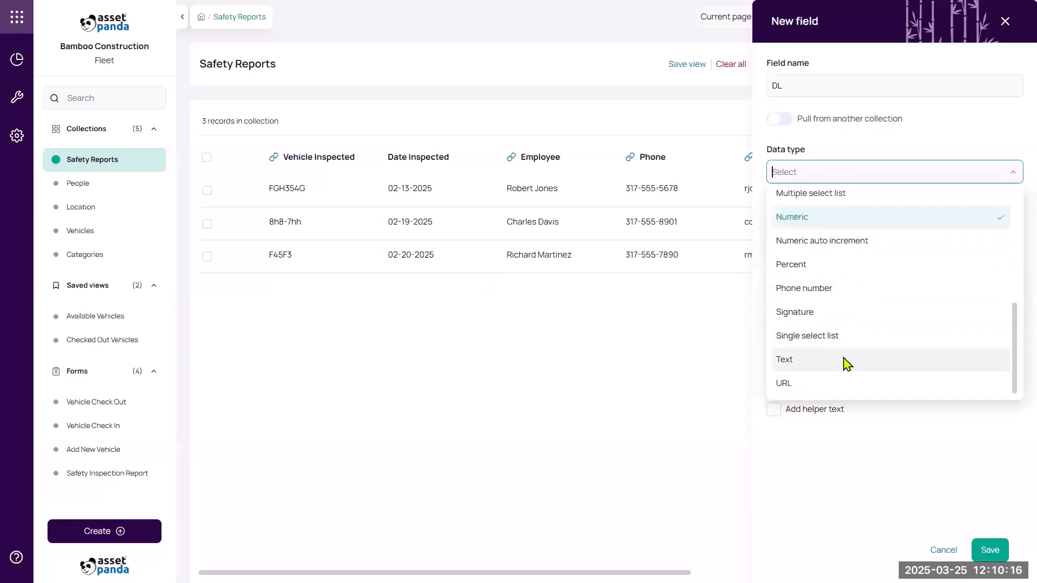
left_click(847, 360)
left_click(995, 553)
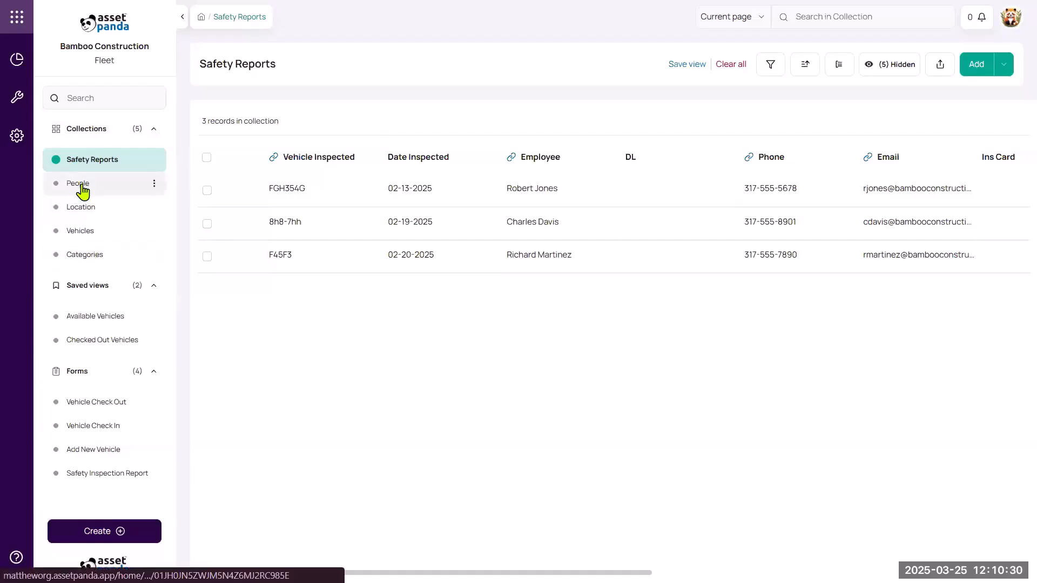
left_click(83, 190)
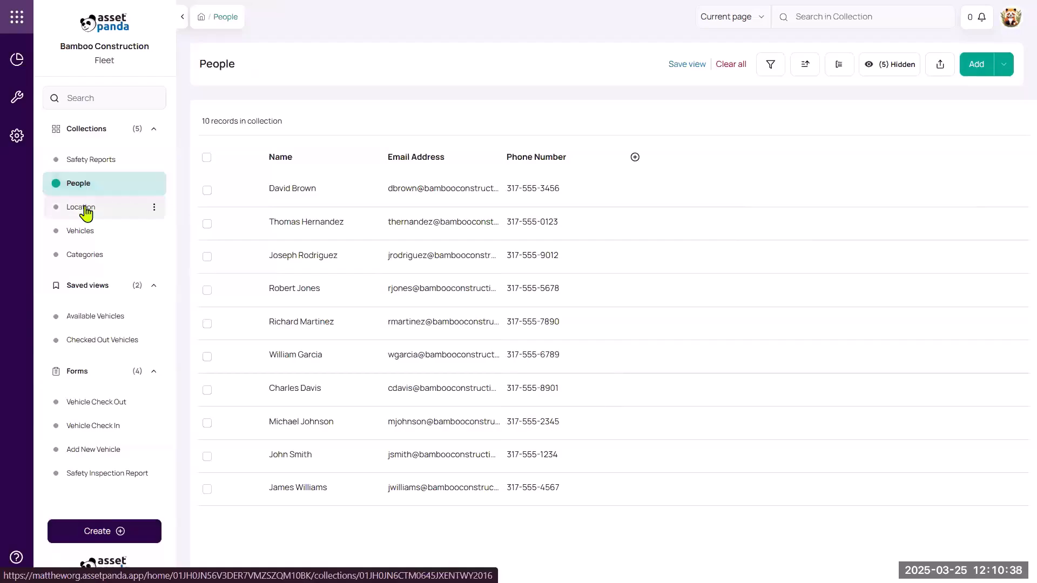
left_click(85, 211)
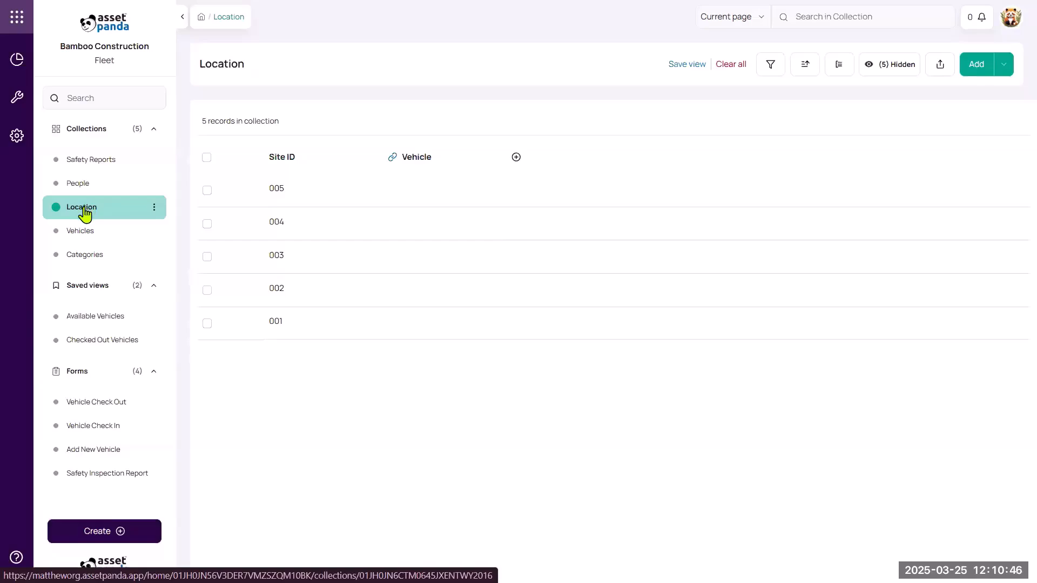
left_click(85, 235)
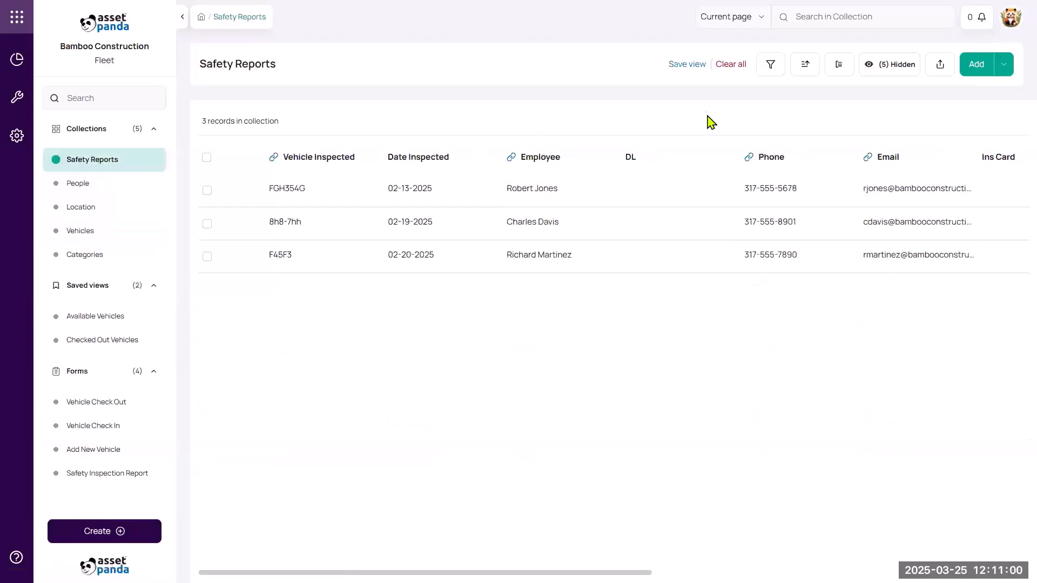
left_click(773, 68)
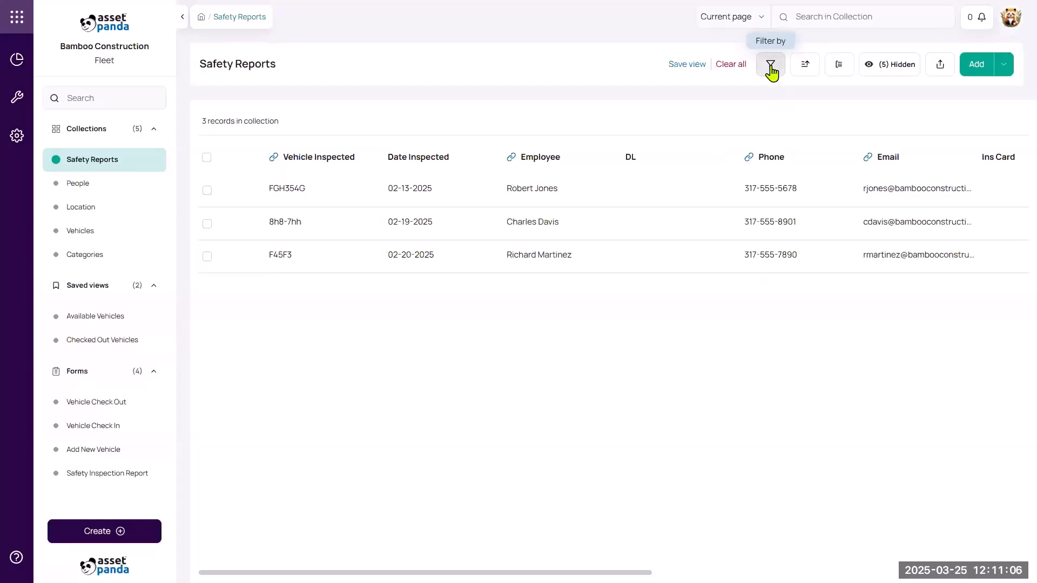
left_click(560, 200)
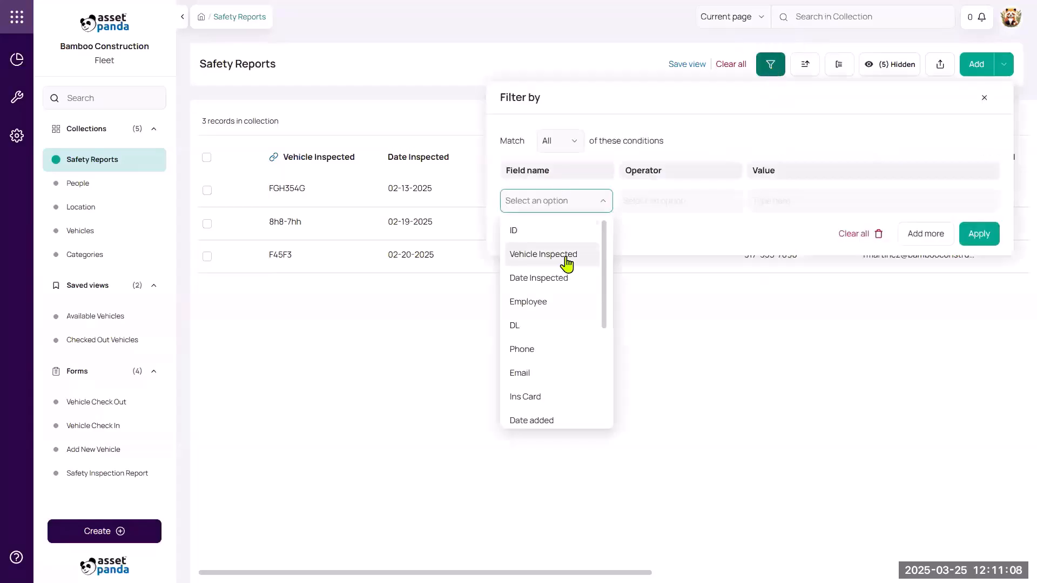
left_click(565, 279)
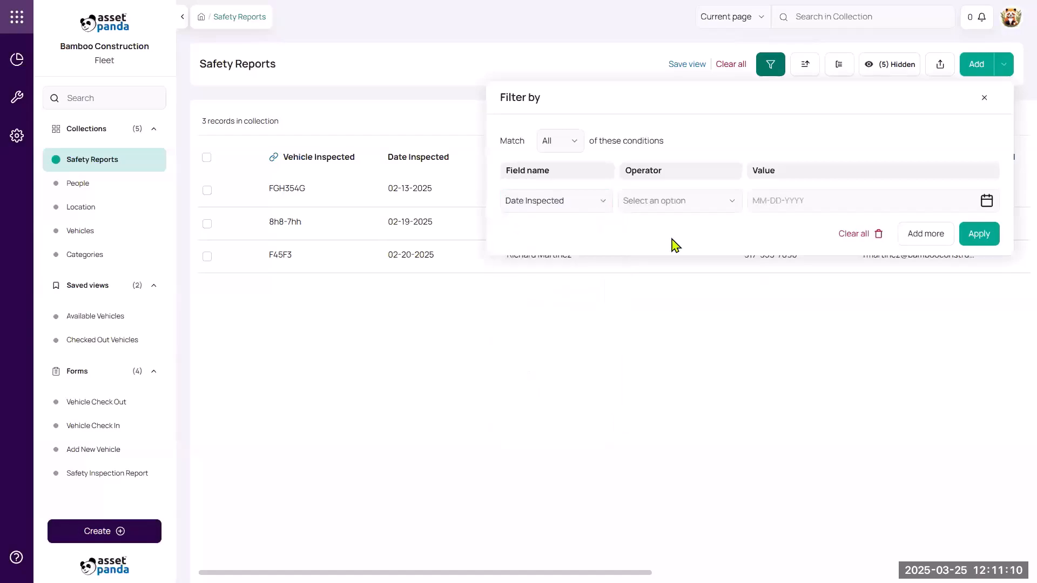
left_click(684, 201)
left_click(685, 257)
left_click(827, 204)
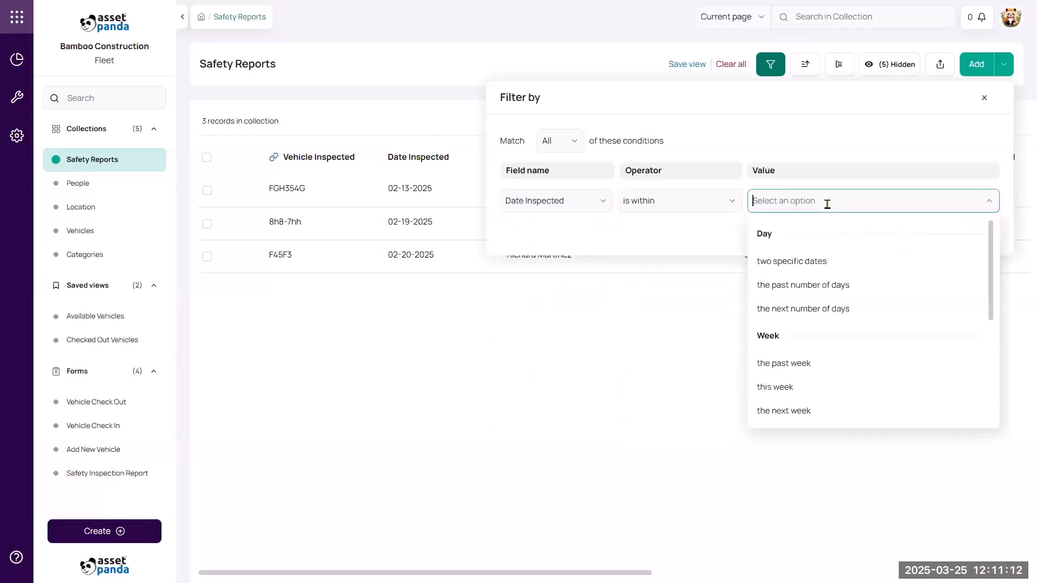
scroll(821, 317, "down", 3)
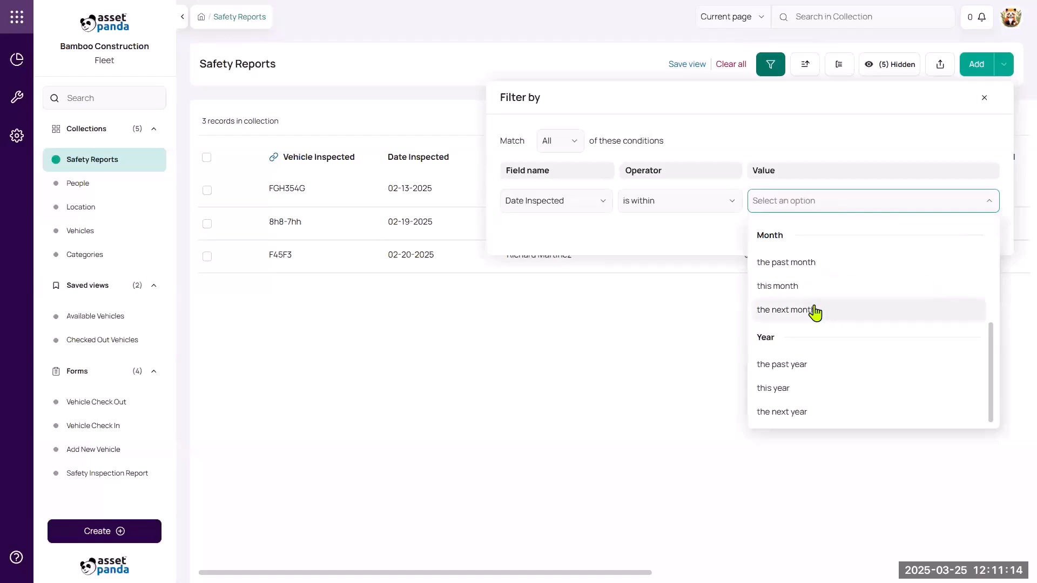
left_click(816, 311)
left_click(978, 234)
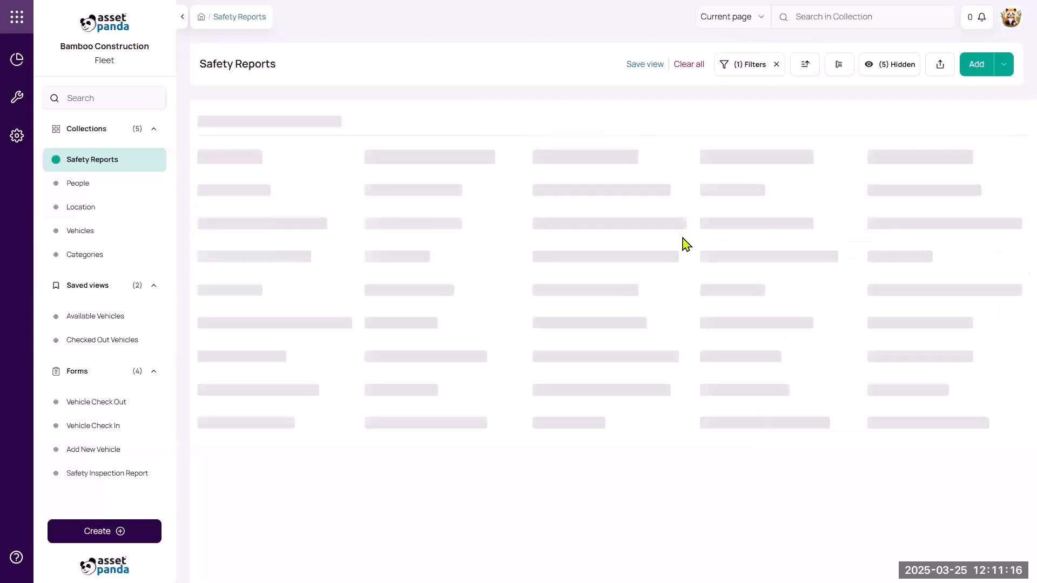
left_click(744, 73)
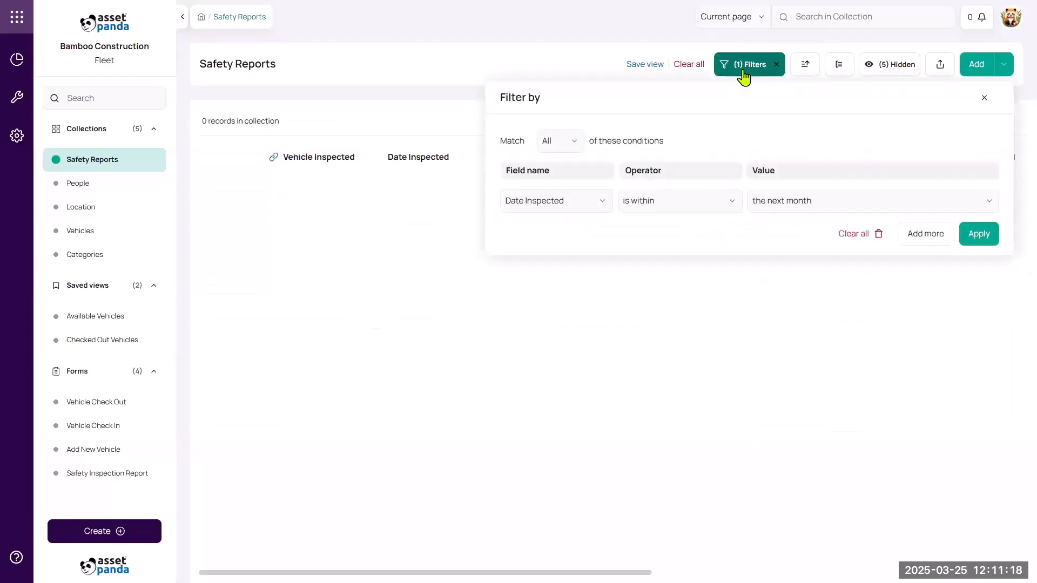
left_click(861, 234)
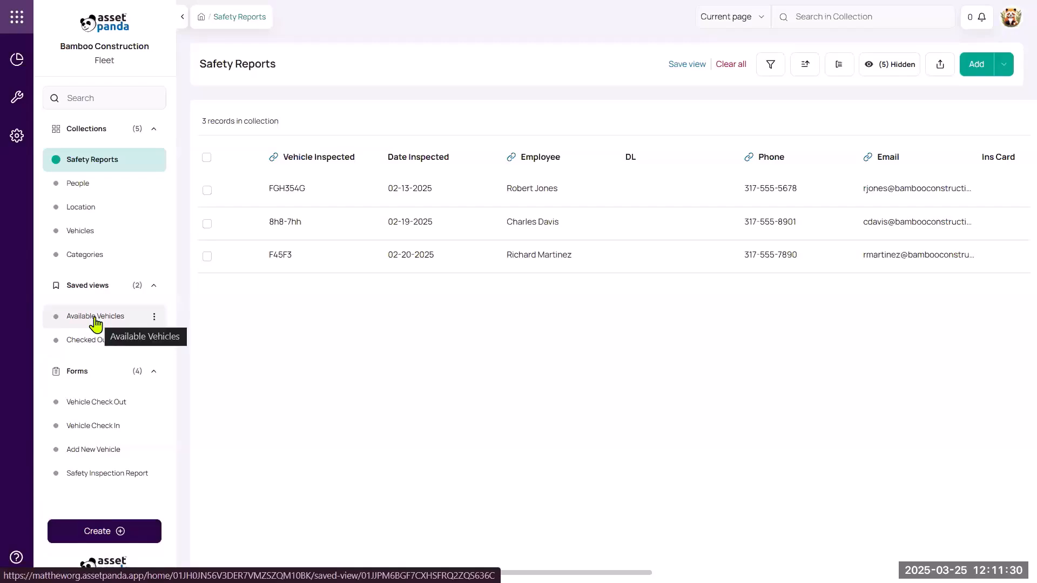
- Open the Available Vehicles saved view from the sidebar
left_click(96, 323)
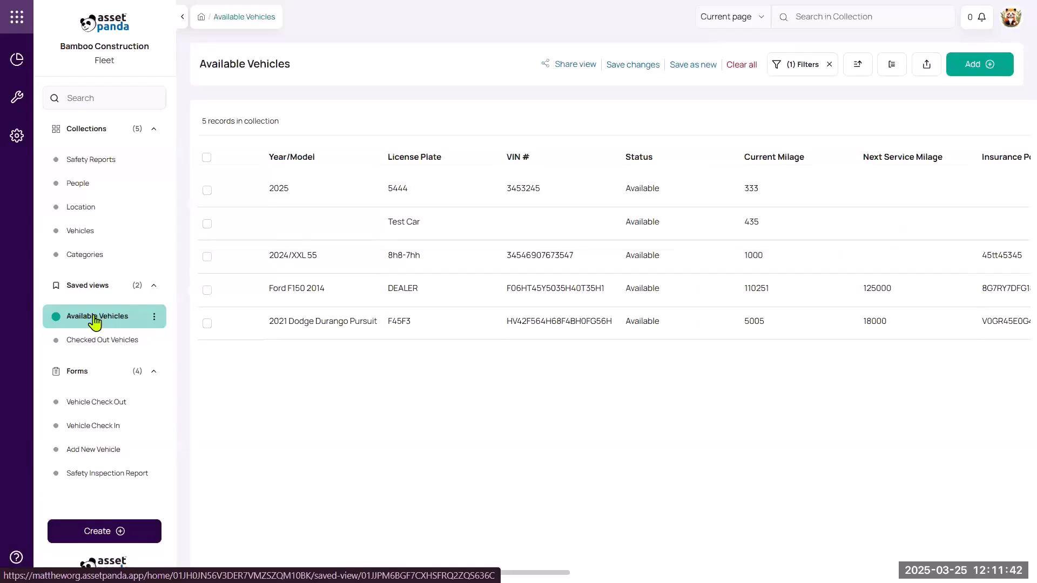
- Check the dashboard's open work orders, then return and head to Collections for Vehicles
left_click(17, 61)
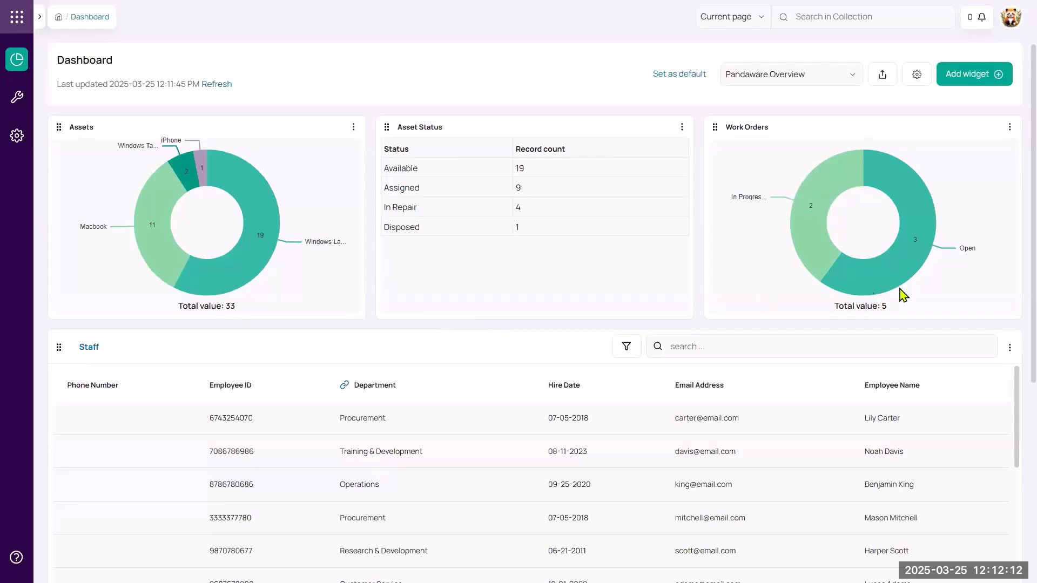
mouse_move(869, 274)
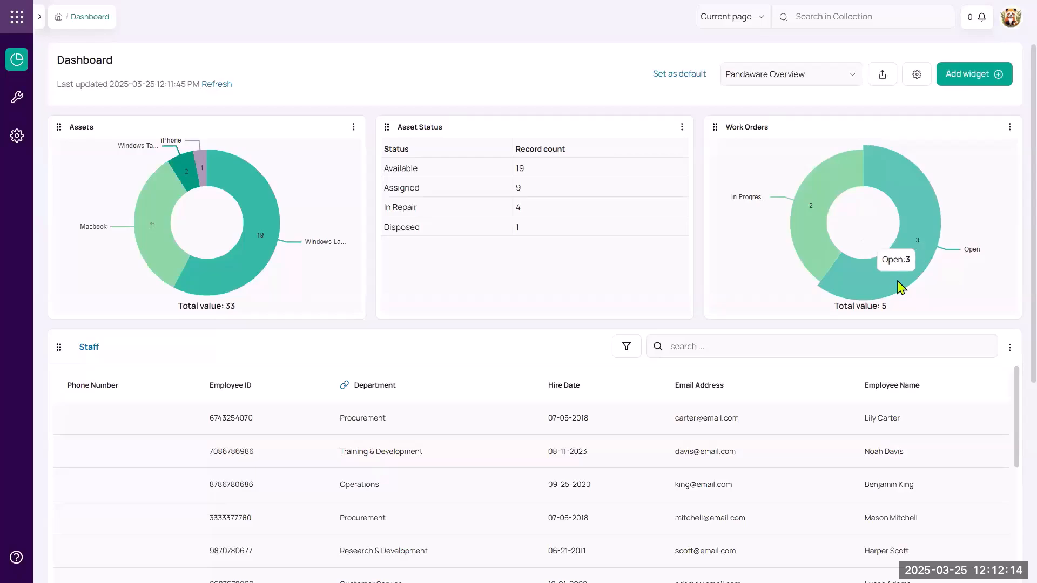
left_click(920, 229)
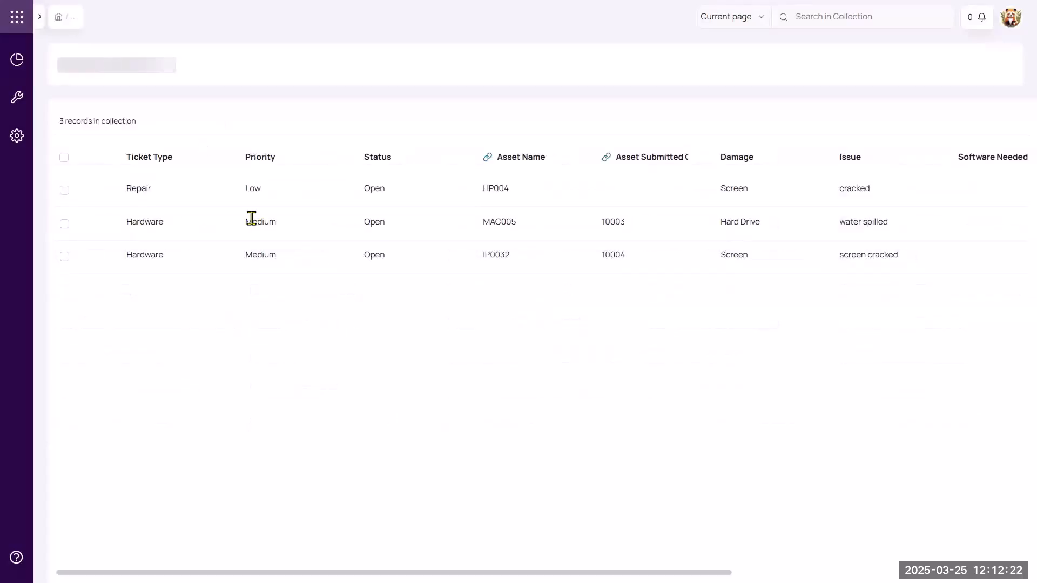
left_click(19, 59)
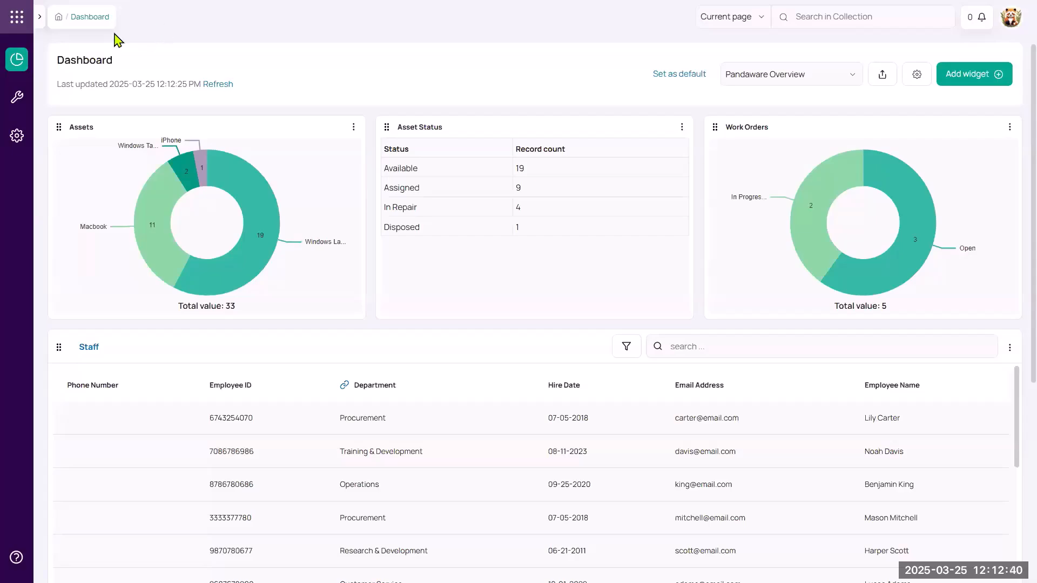
left_click(61, 23)
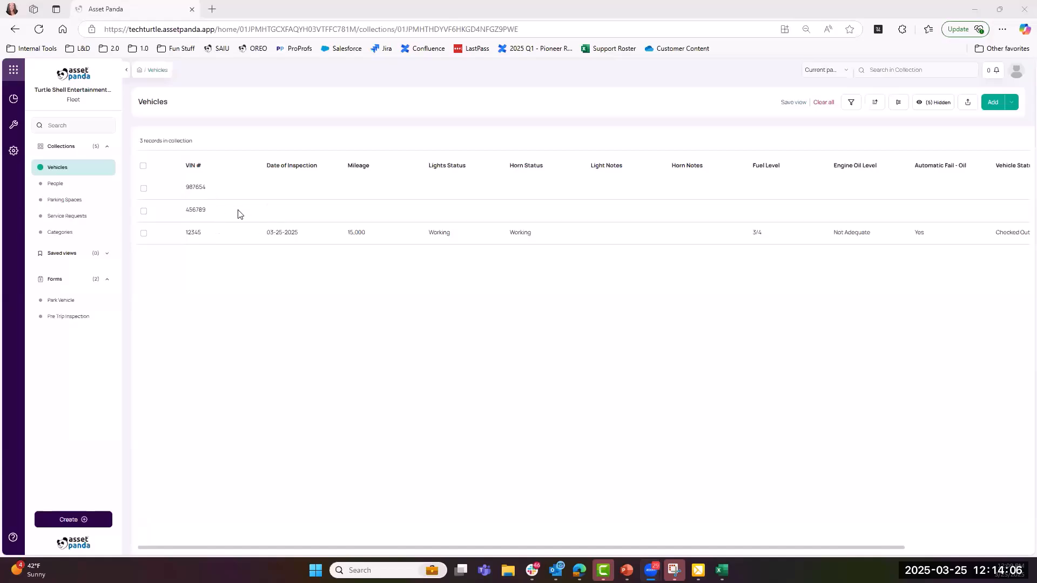
left_click(66, 323)
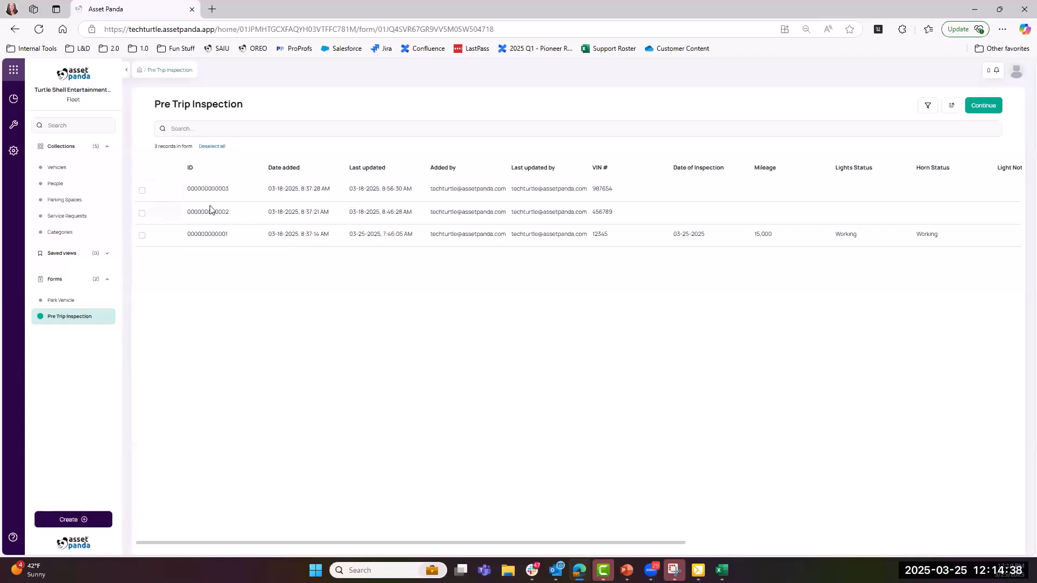
left_click(142, 190)
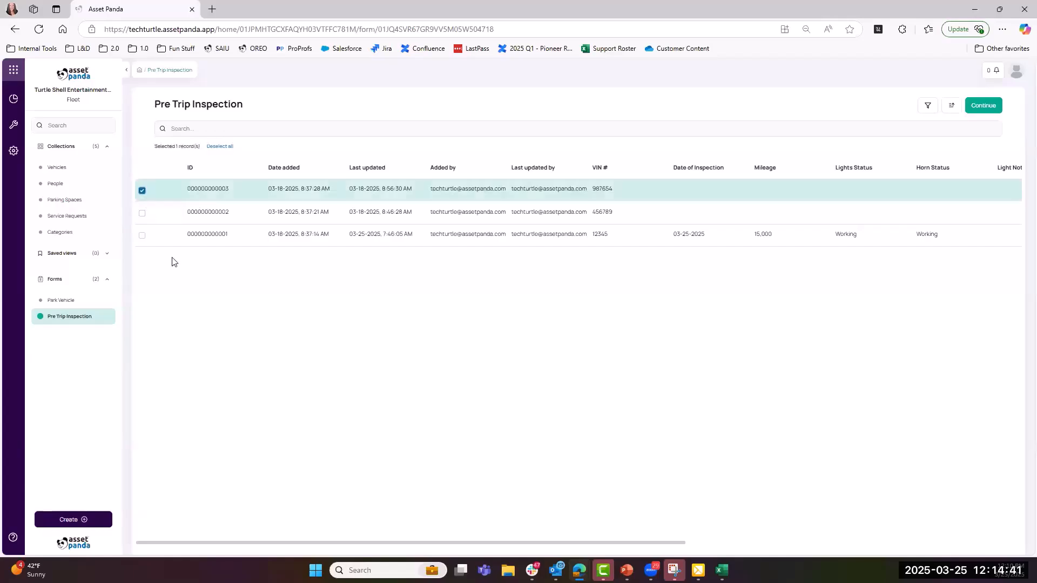
left_click(982, 107)
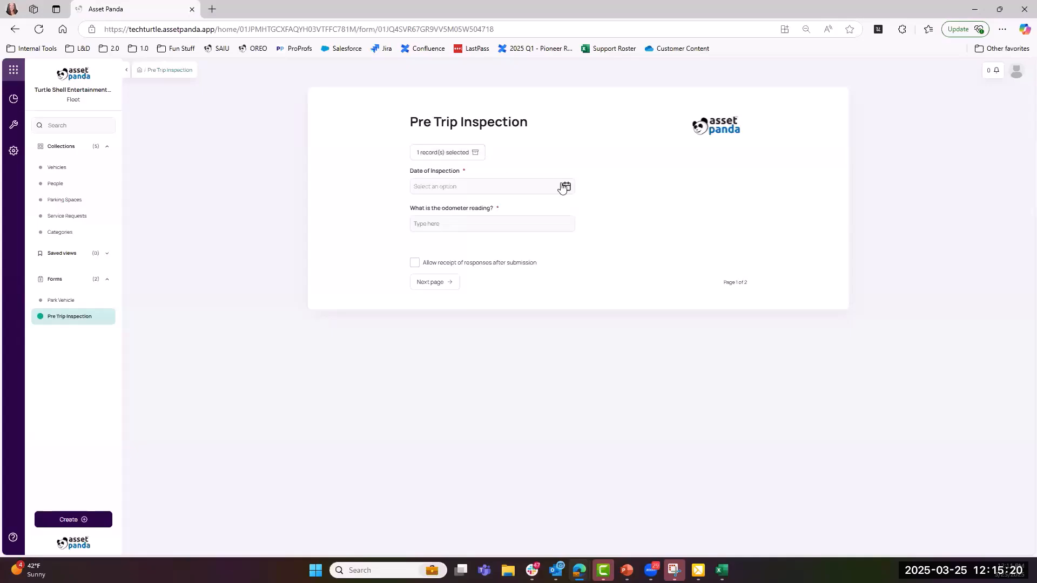
- Set the Date of Inspection to 03-25-2025
left_click(565, 186)
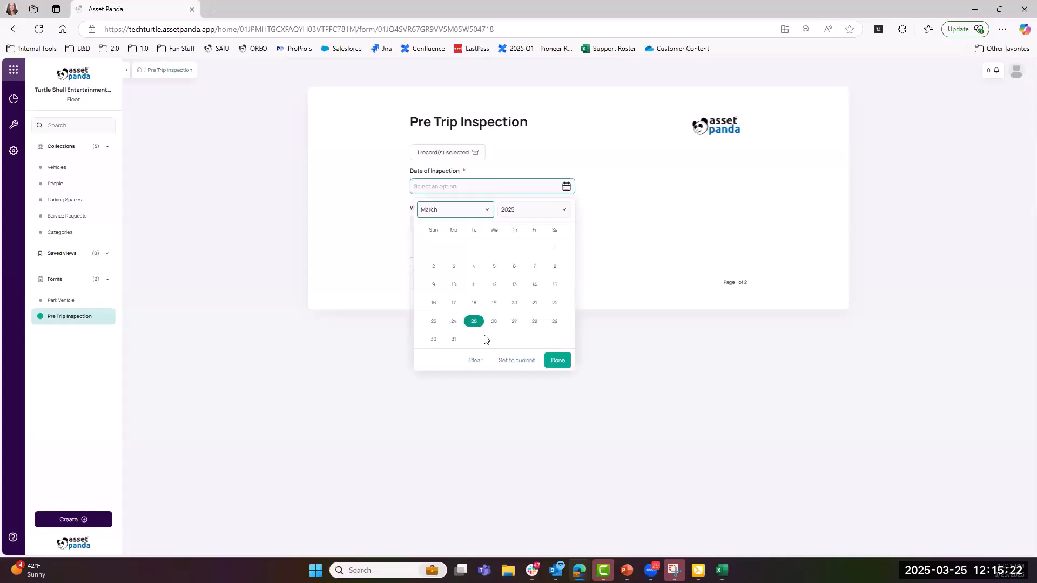
left_click(513, 361)
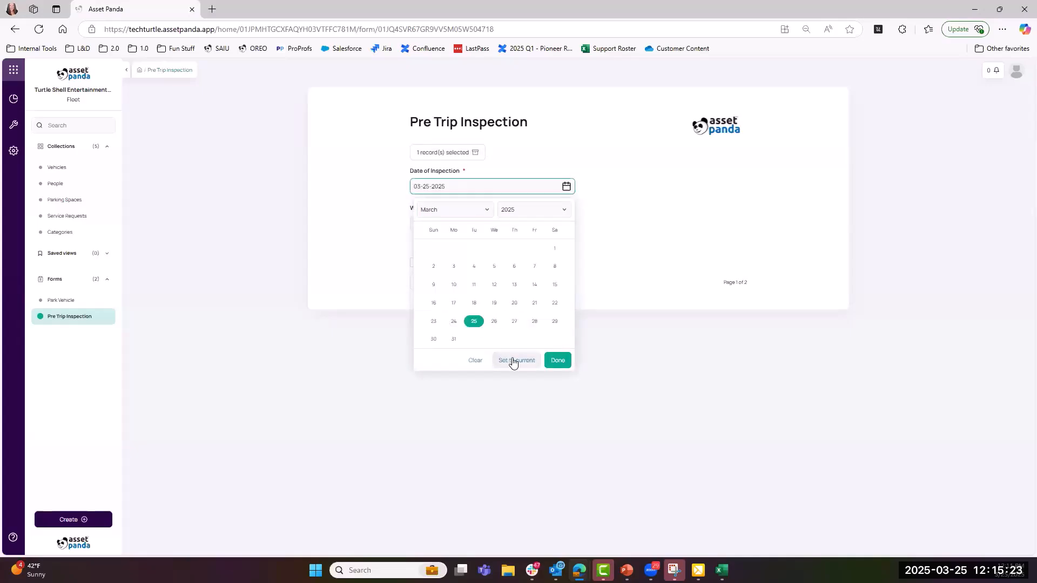
left_click(557, 362)
- Enter odometer reading 2698 and go to the form's second page
left_click(440, 226)
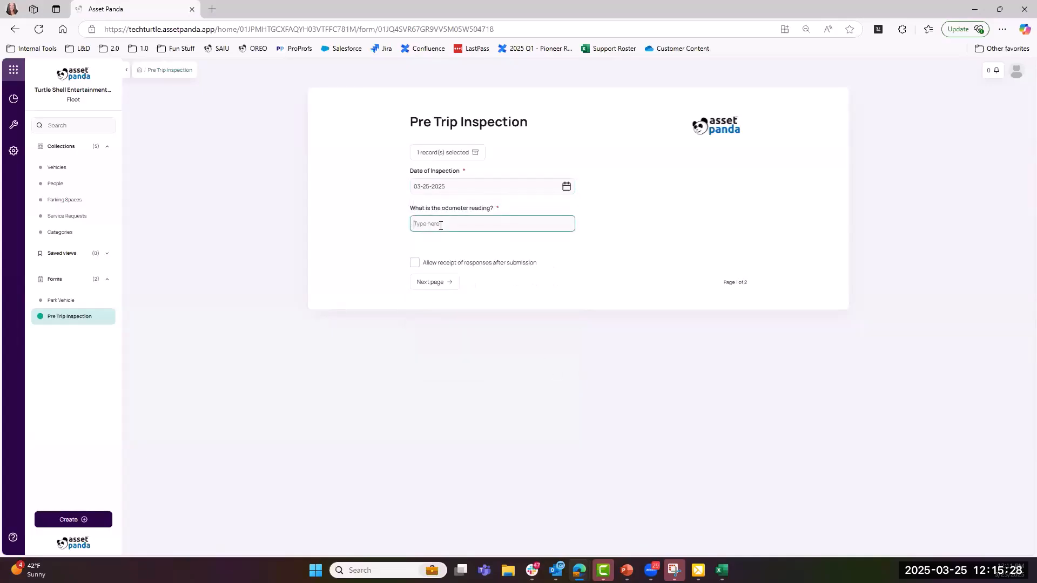
type("2698")
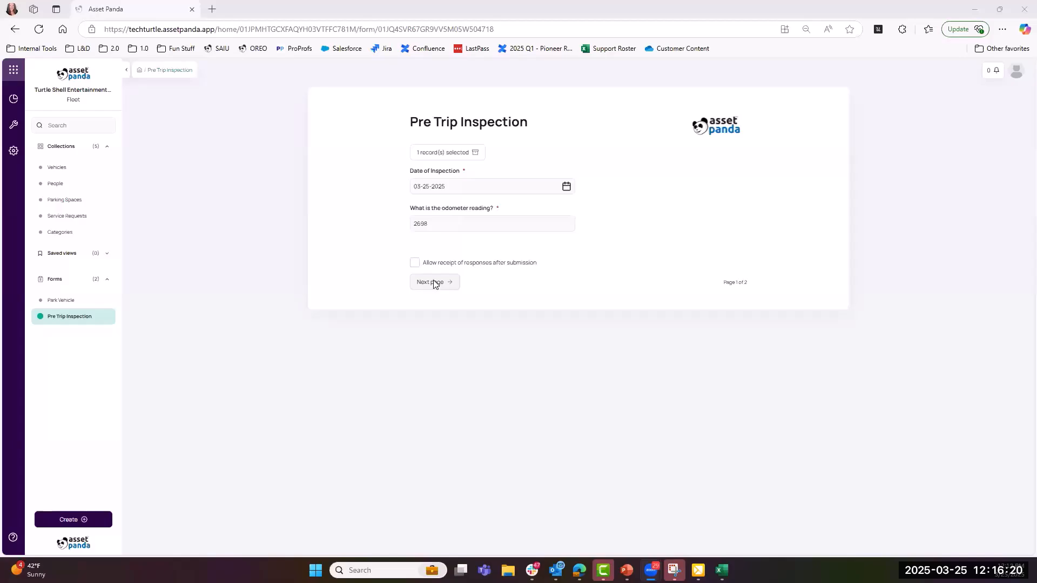
left_click(435, 282)
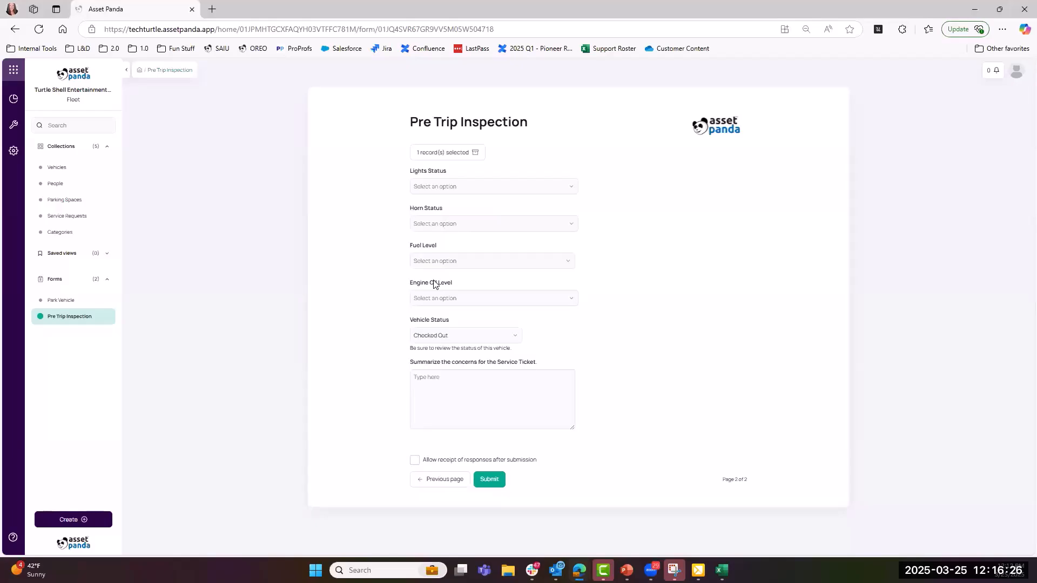
- Set Lights to Working and Horn to Not Working, with Horn Notes 'no sound'
left_click(455, 186)
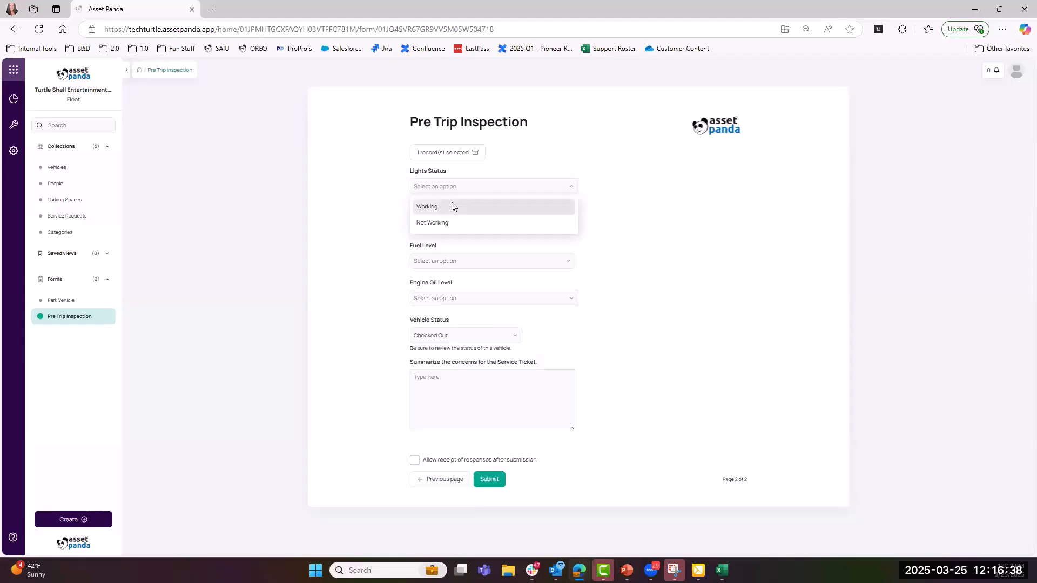
left_click(452, 205)
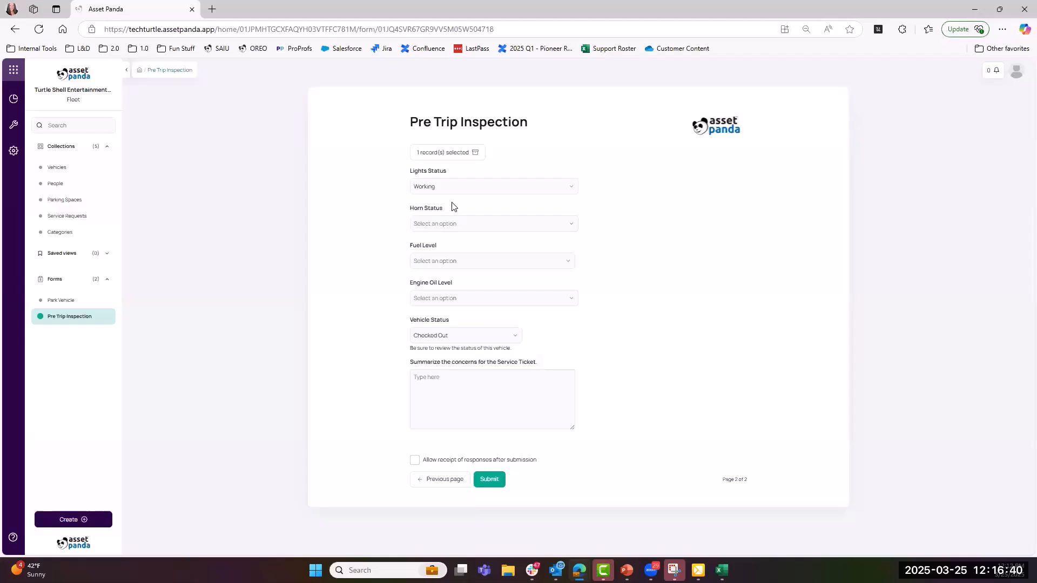
left_click(452, 223)
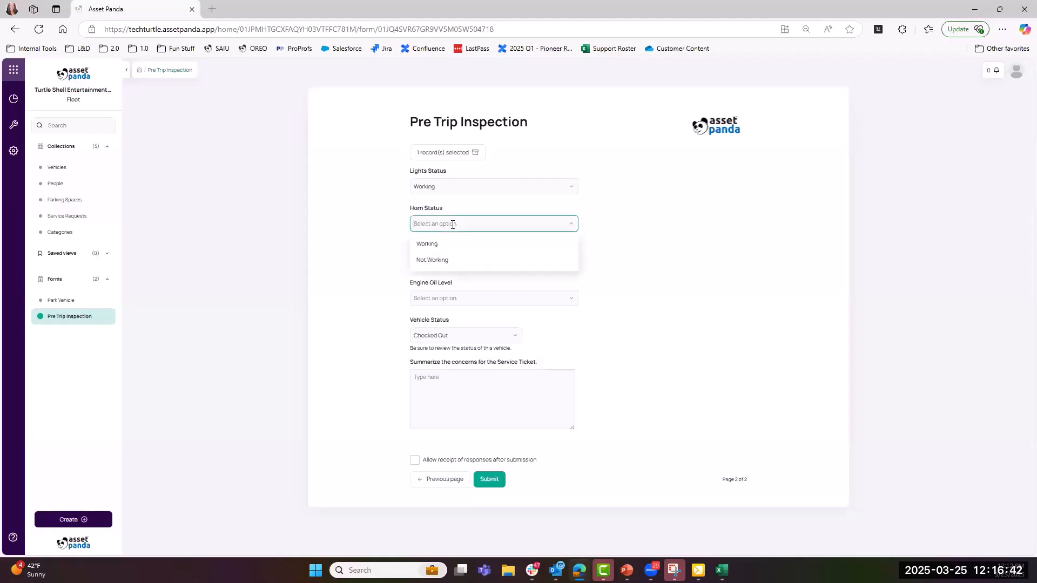
left_click(453, 263)
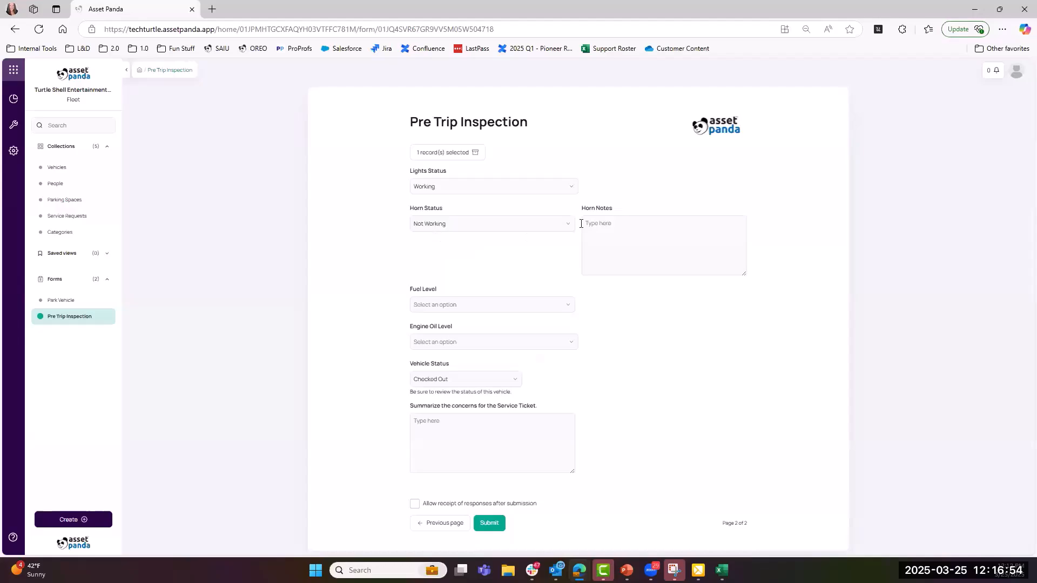
left_click(447, 225)
left_click(447, 245)
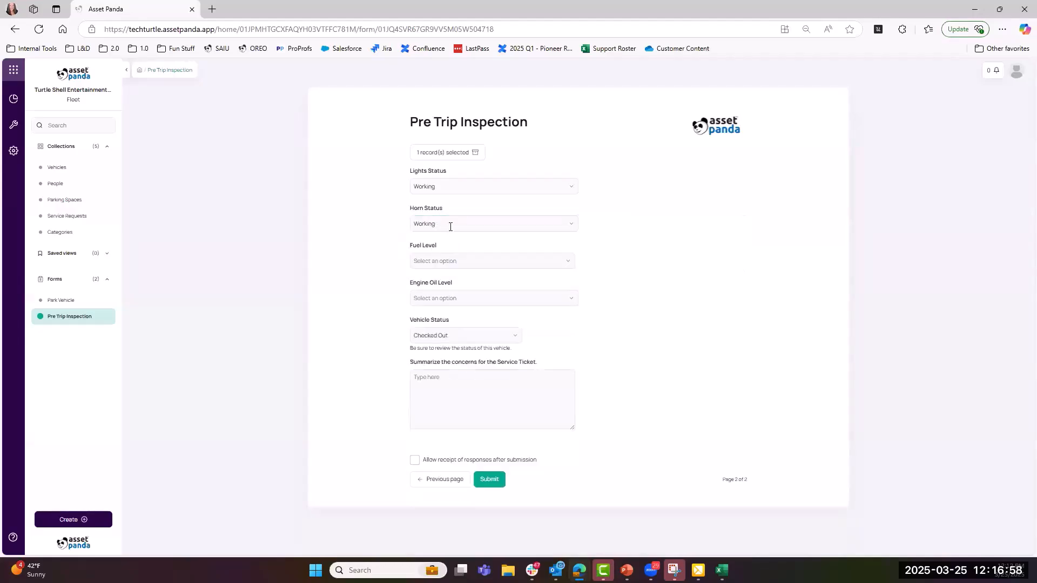
left_click(452, 223)
left_click(452, 260)
left_click(612, 239)
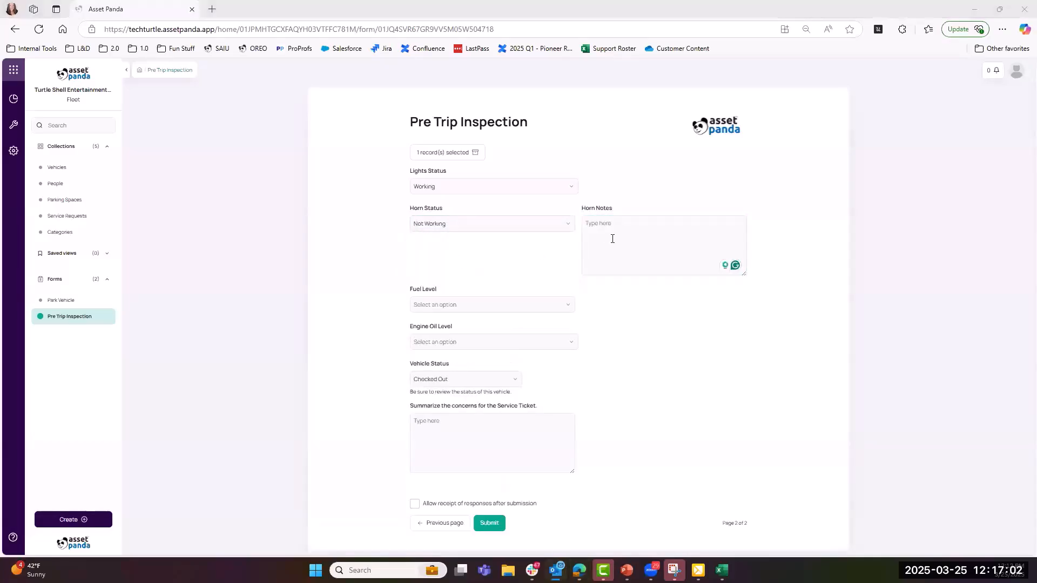
left_click(613, 238)
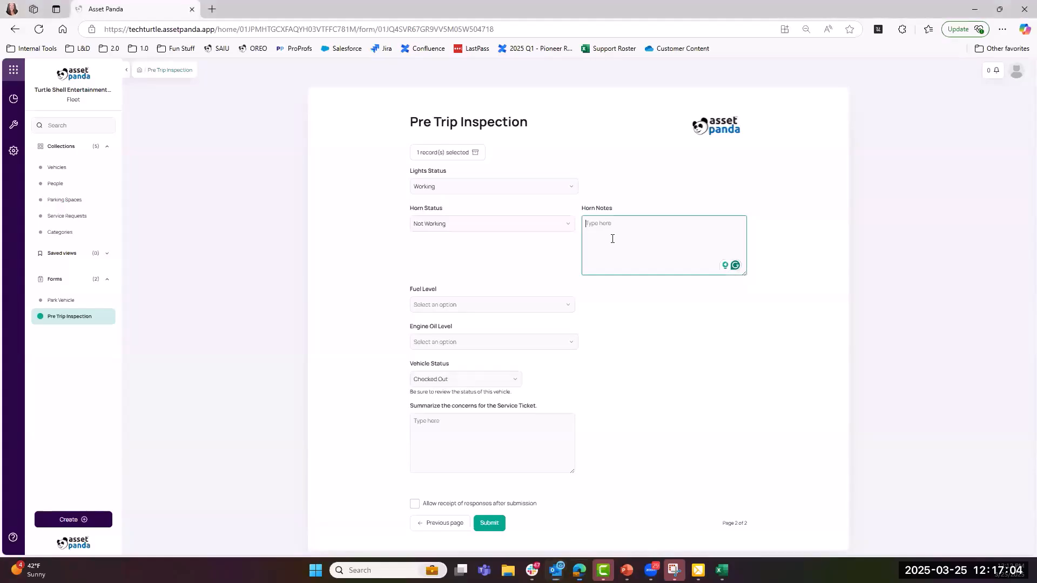
type("no sound")
- Set Fuel Level to 3/4 and Engine Oil Level to Adequate, leaving Automatic Fail - Oil at Yes
left_click(436, 304)
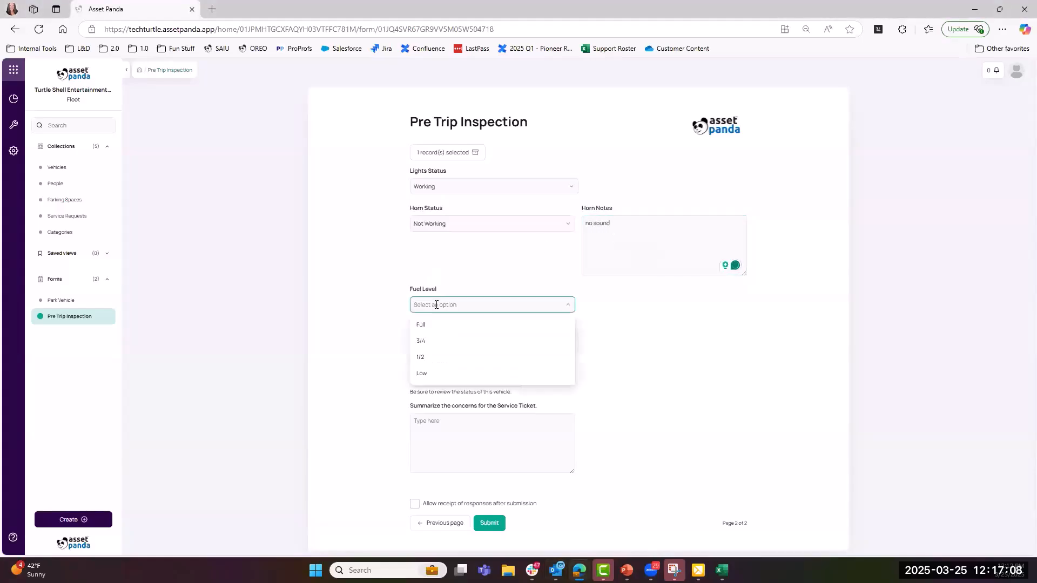
left_click(431, 342)
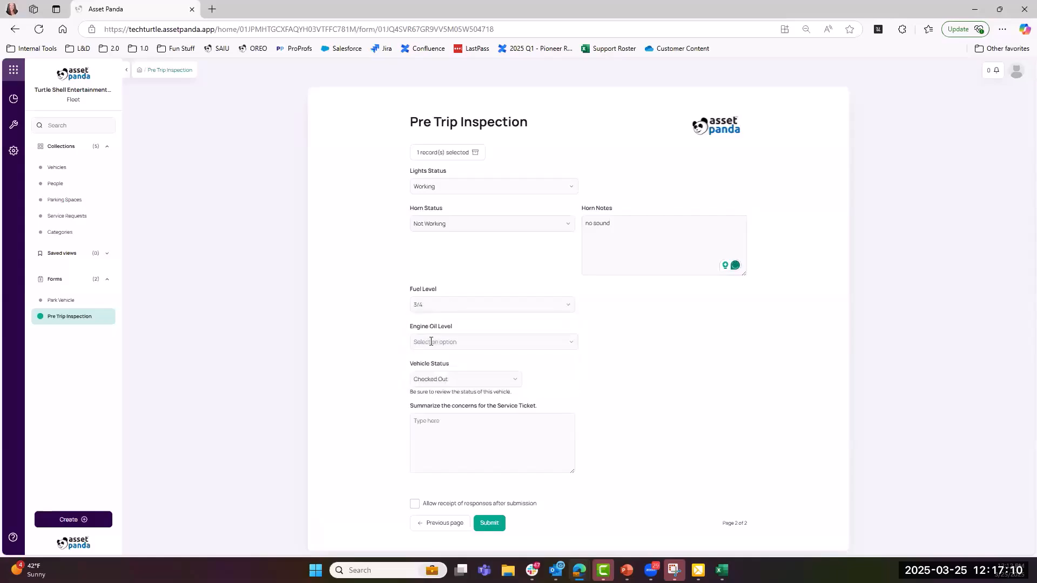
left_click(430, 341)
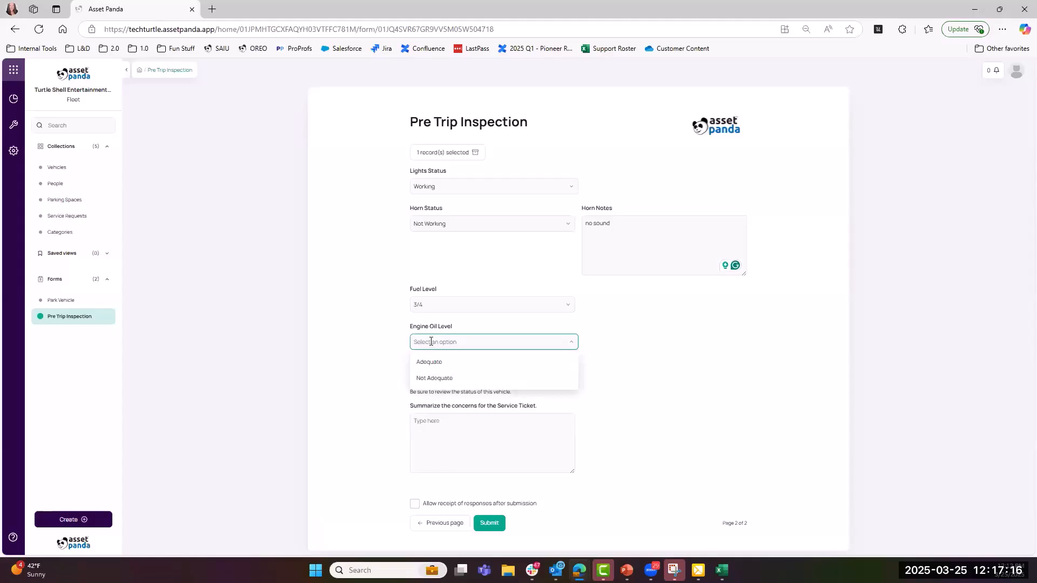
left_click(435, 378)
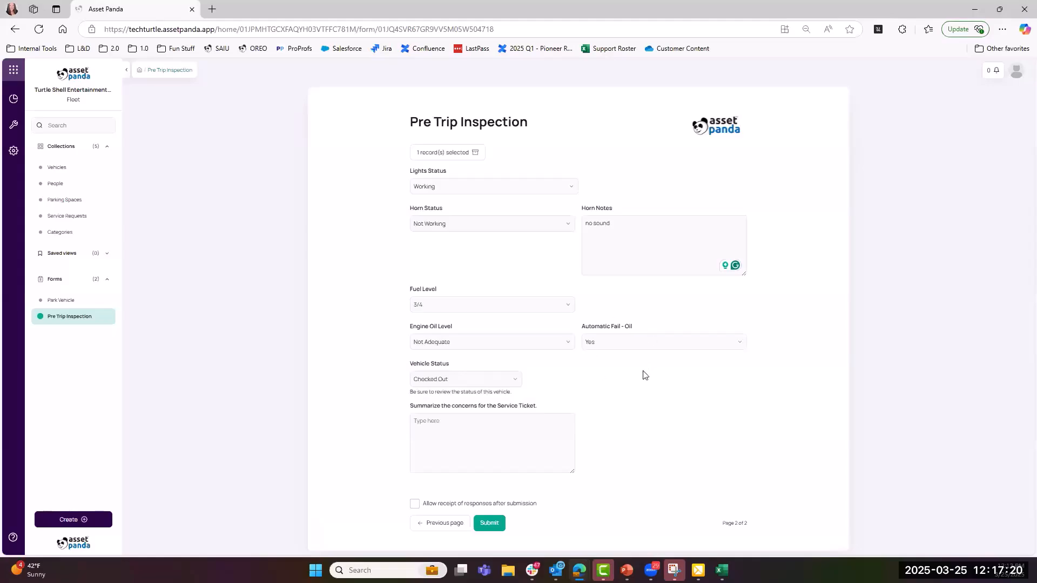
left_click(625, 343)
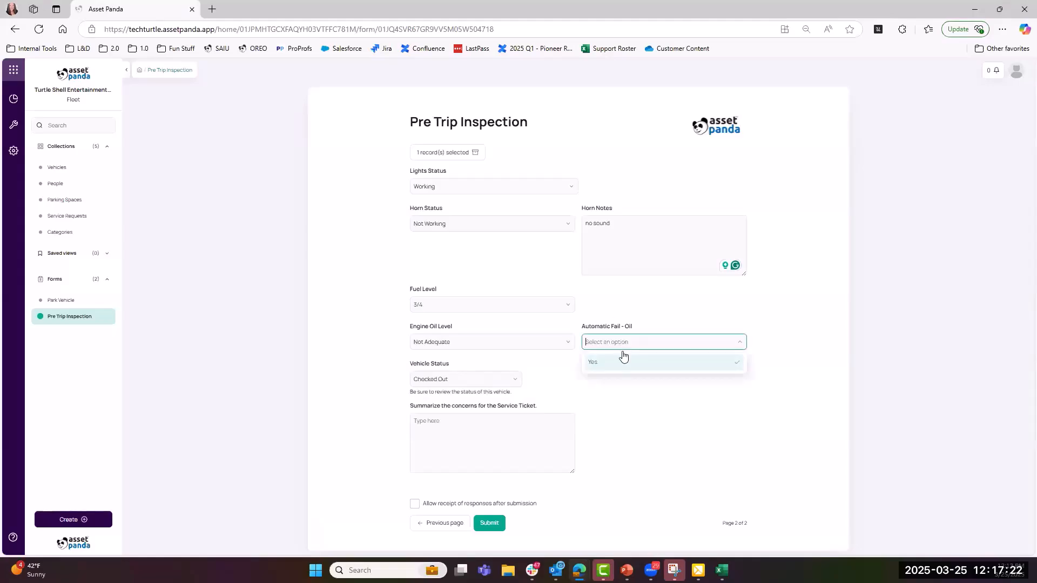
left_click(621, 310)
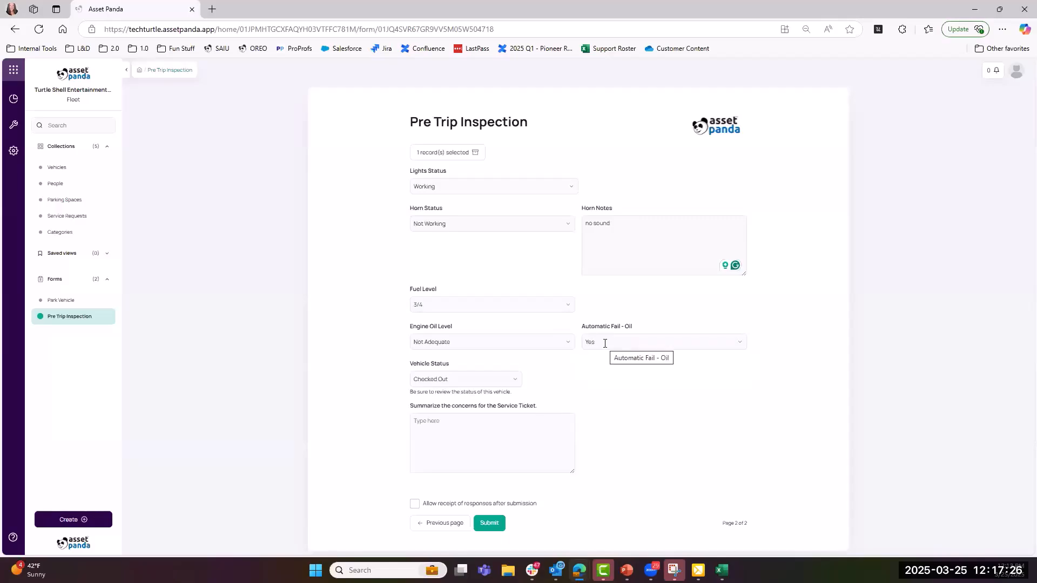
left_click(517, 343)
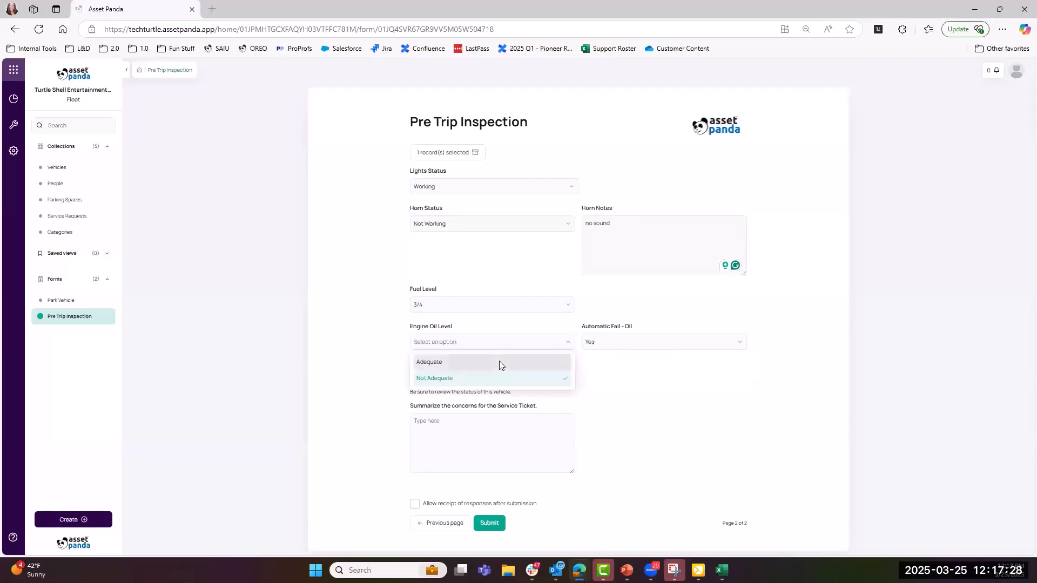
left_click(499, 363)
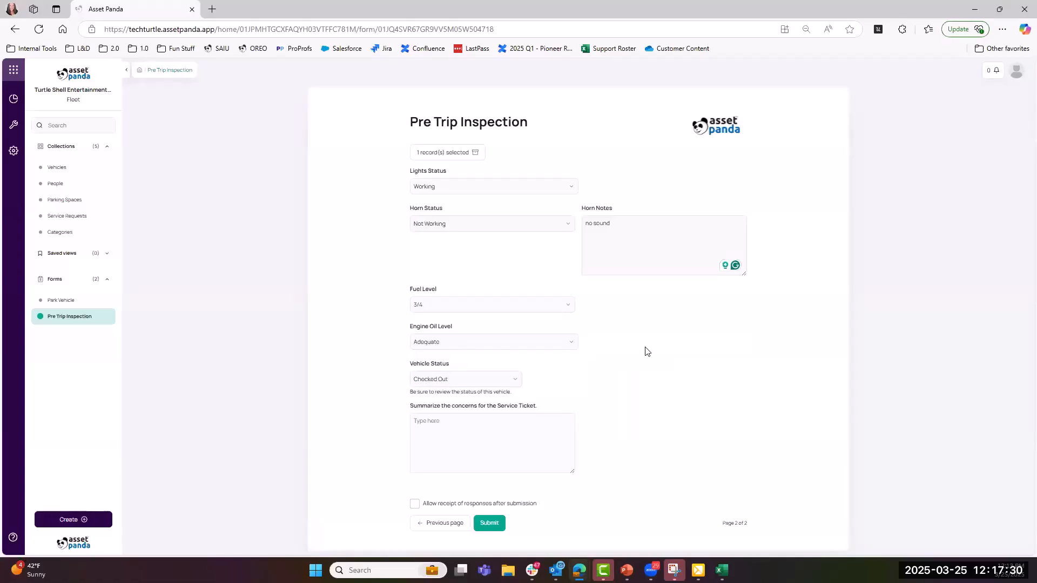
- Keep Vehicle Status Checked Out and enter concern 'horn has no sound when I press in the center'
left_click(513, 381)
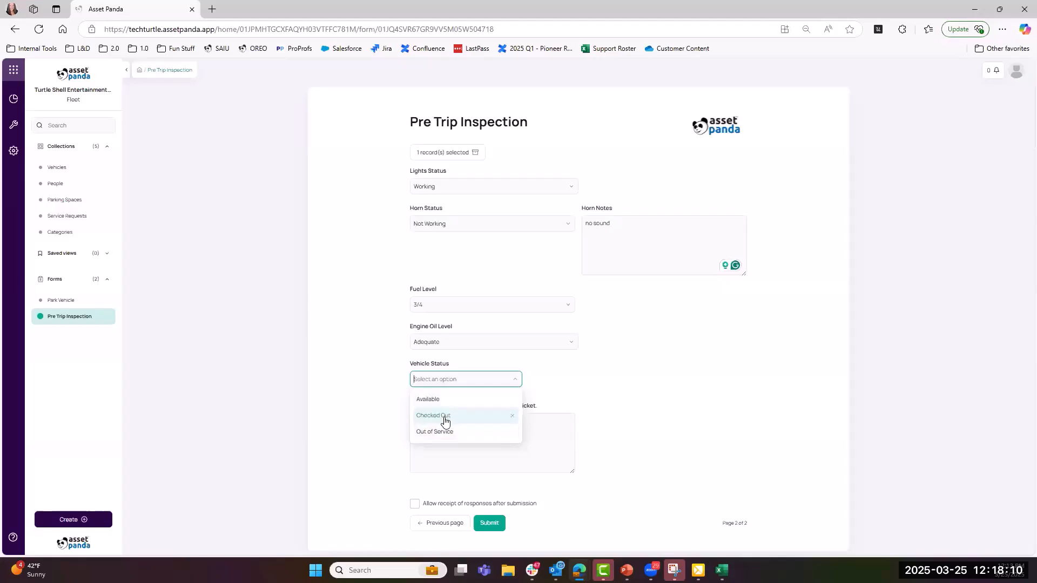
left_click(604, 418)
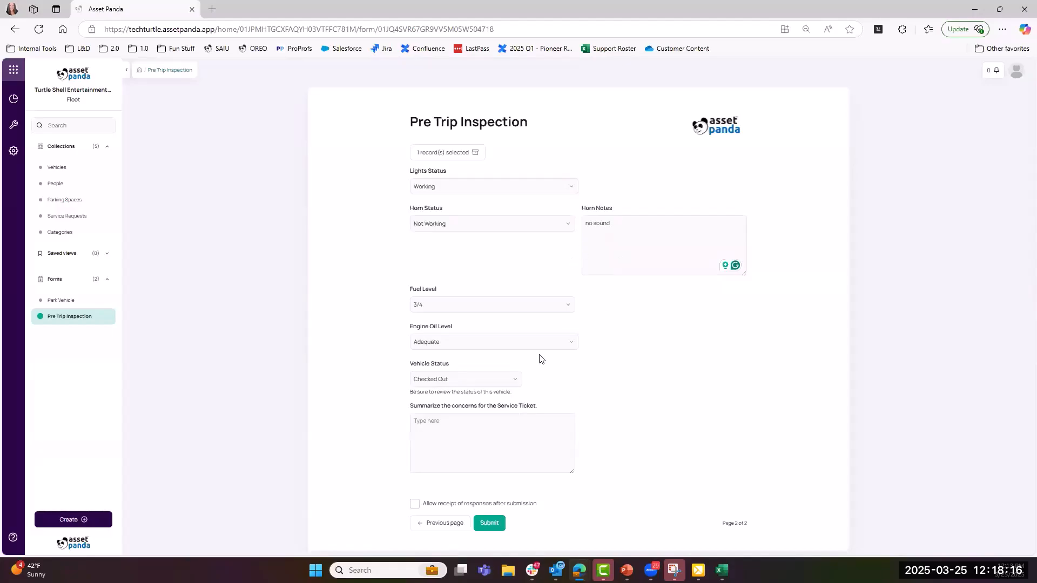
left_click(491, 429)
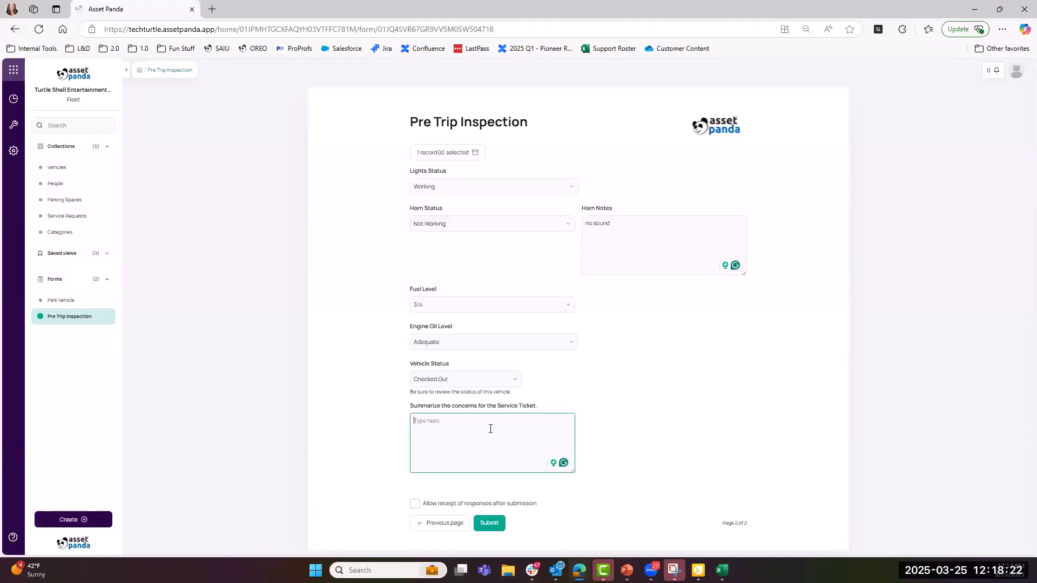
type("horn has no sound when I press in the center")
- Submit the Pre Trip Inspection, dismiss the confirmation, and view VIN 987654's updated data in Vehicles
left_click(487, 529)
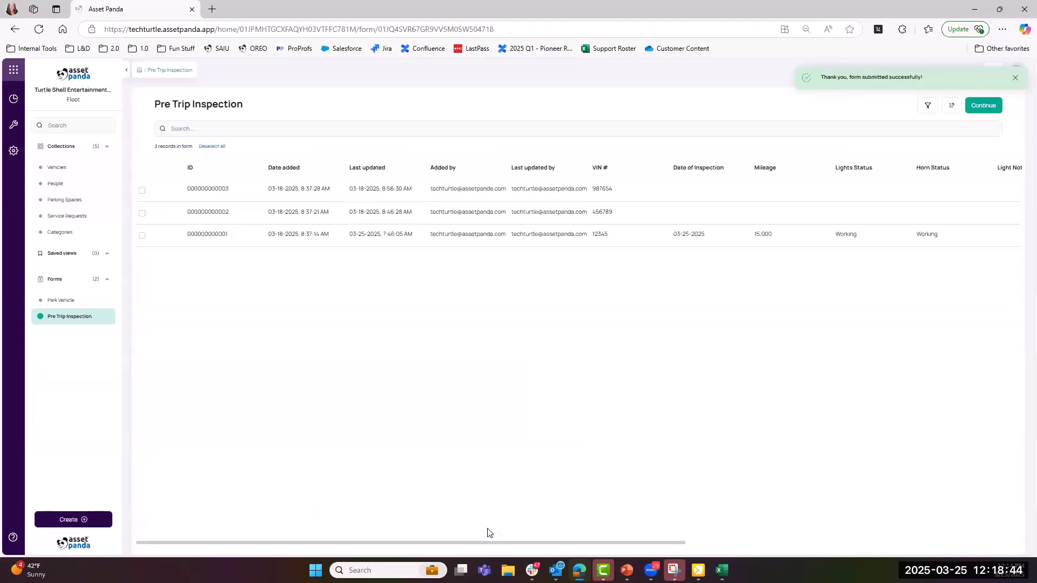
left_click(82, 322)
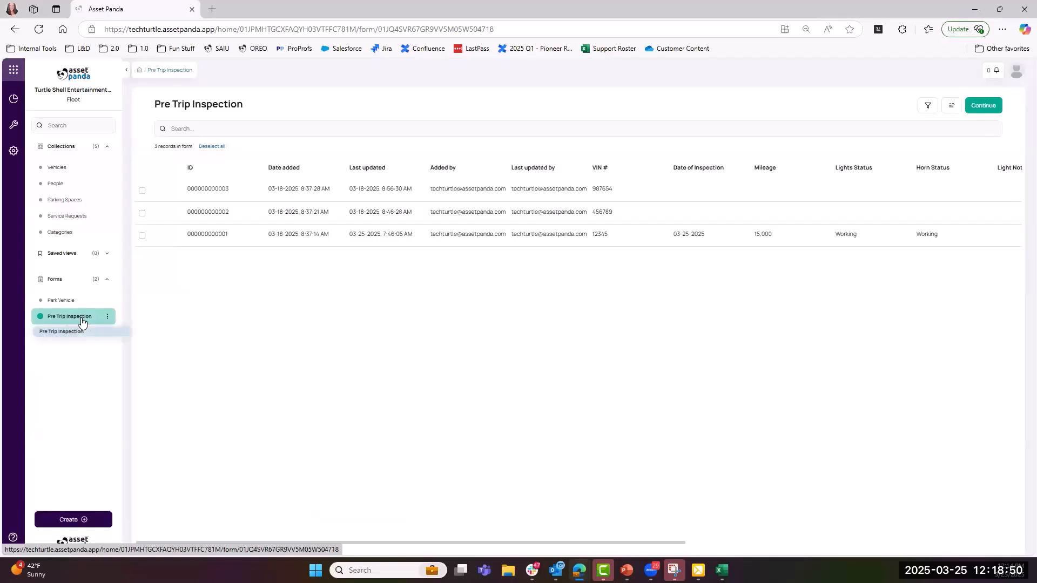
left_click(74, 174)
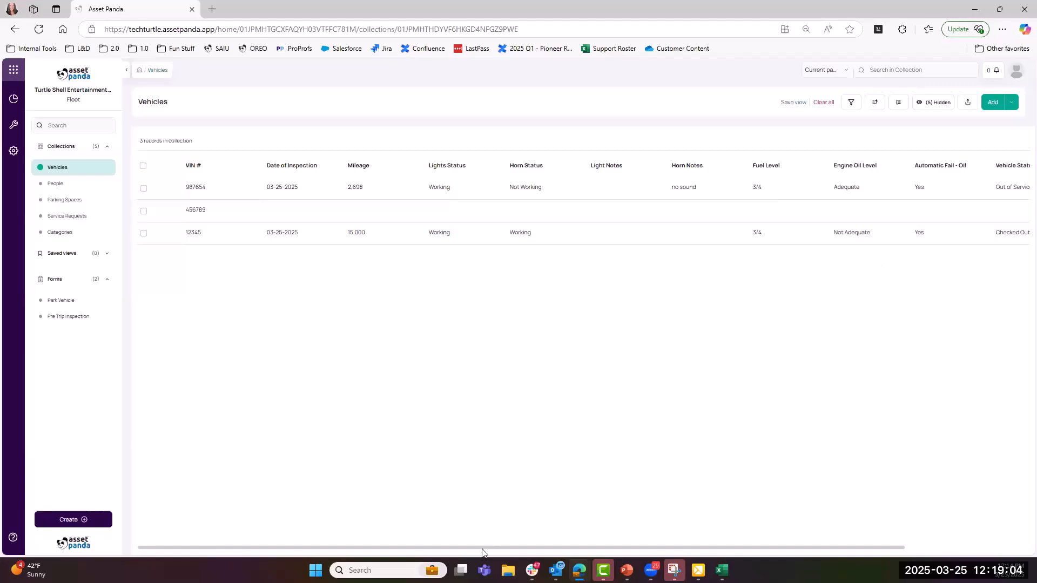
- Review the Service Ticket Notes column, then view new horn ticket ST-00004 in Service Requests
left_click_drag(482, 547, 664, 547)
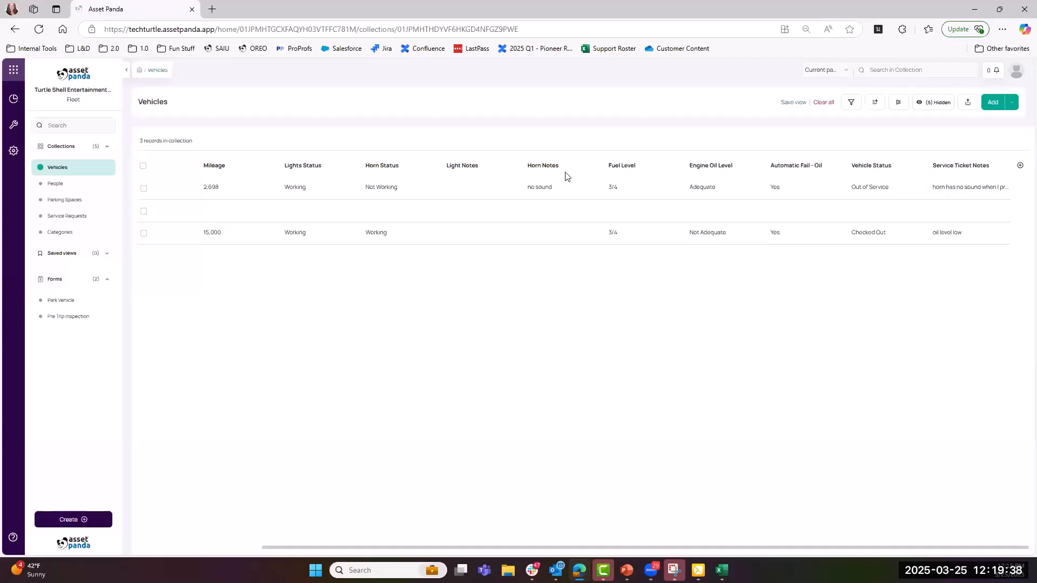
left_click(78, 219)
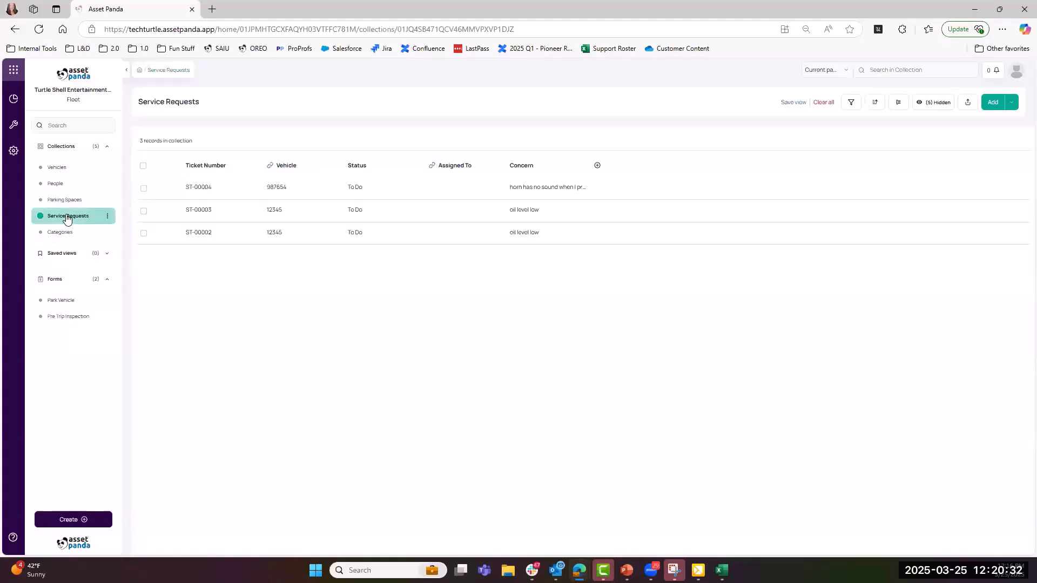
- Return to the Vehicles collection and scroll the table back to its first columns
left_click(50, 169)
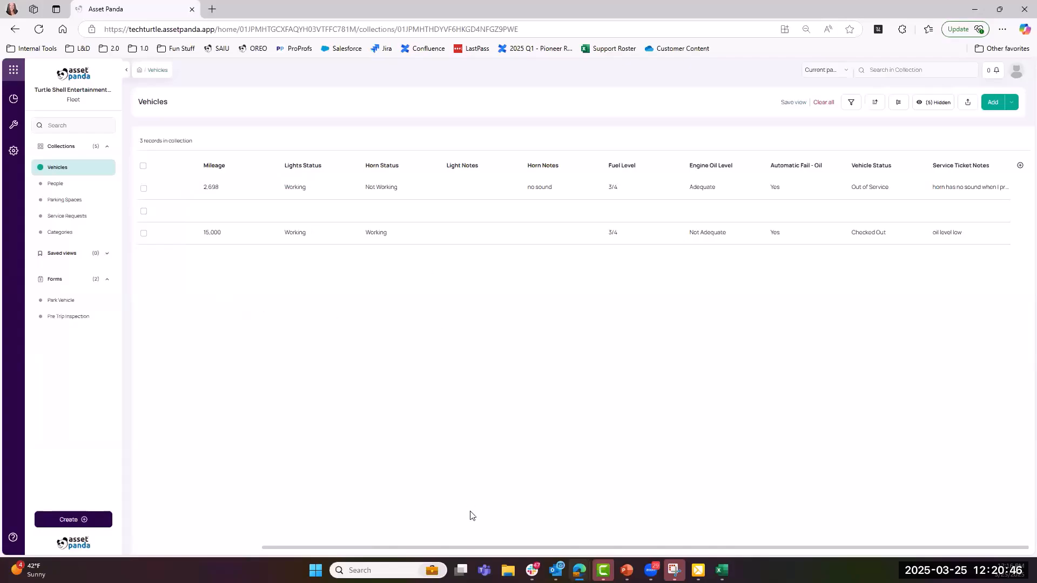
left_click_drag(455, 551, 278, 534)
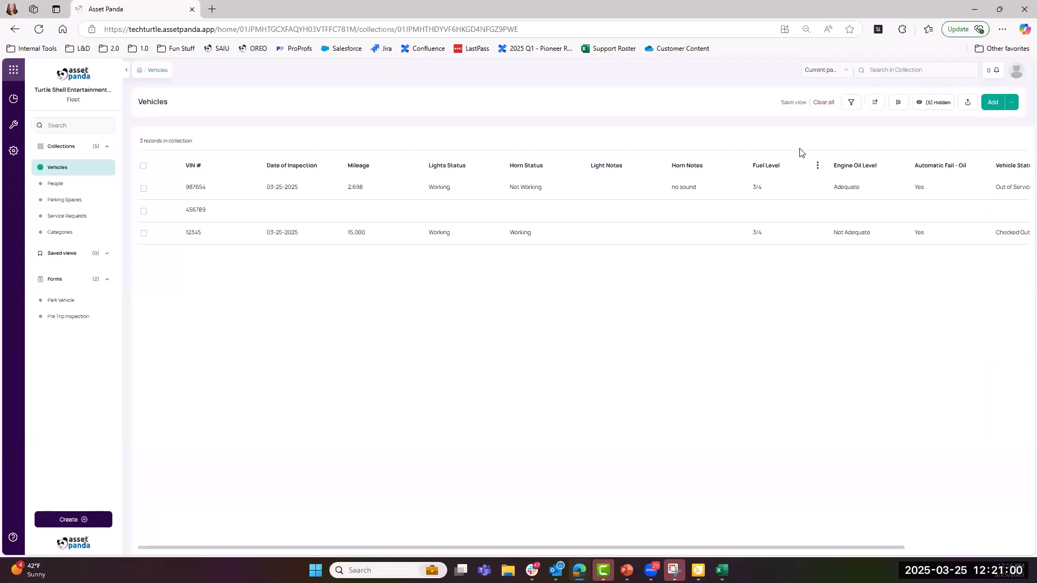
- Start a new Vehicles filter on the Vehicle Status field
left_click(850, 102)
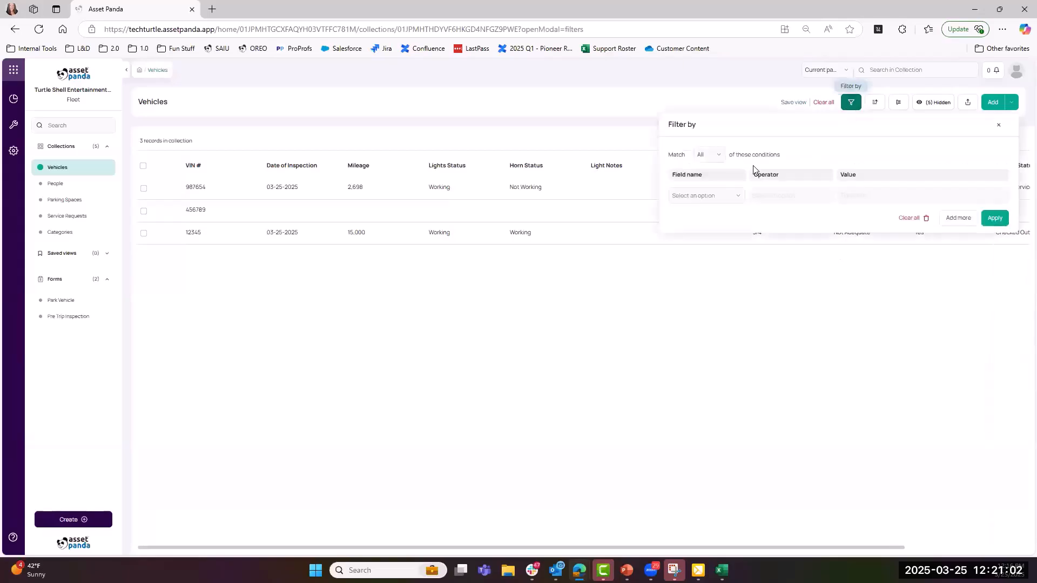
left_click(731, 196)
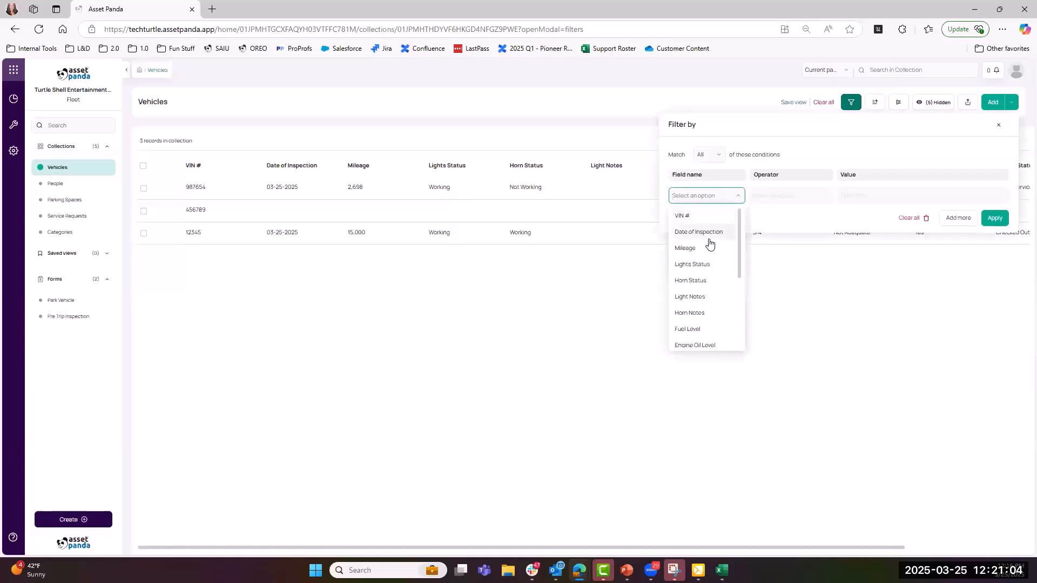
scroll(704, 273, "down", 3)
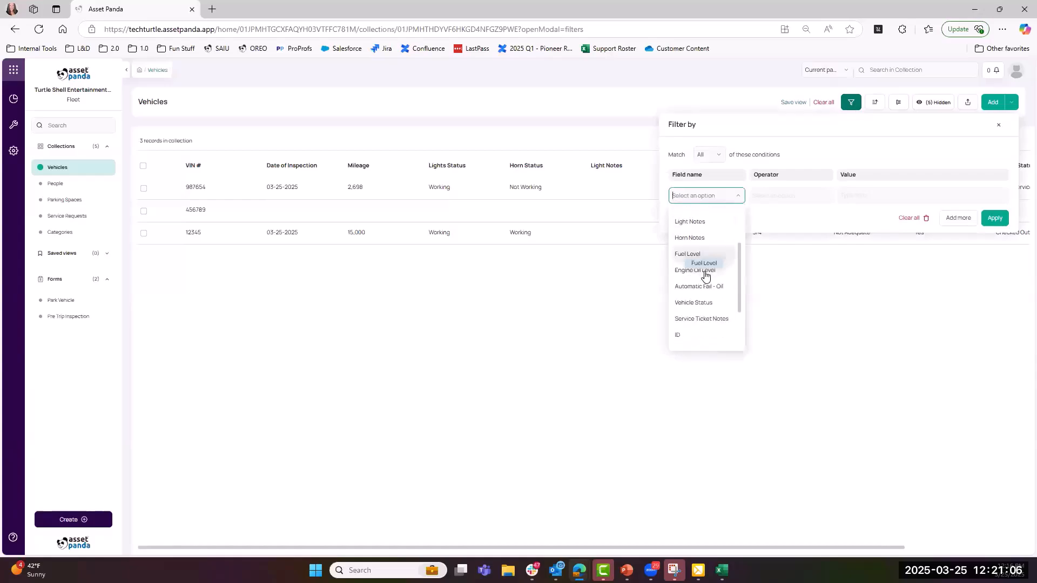
scroll(705, 276, "down", 2)
scroll(705, 273, "up", 5)
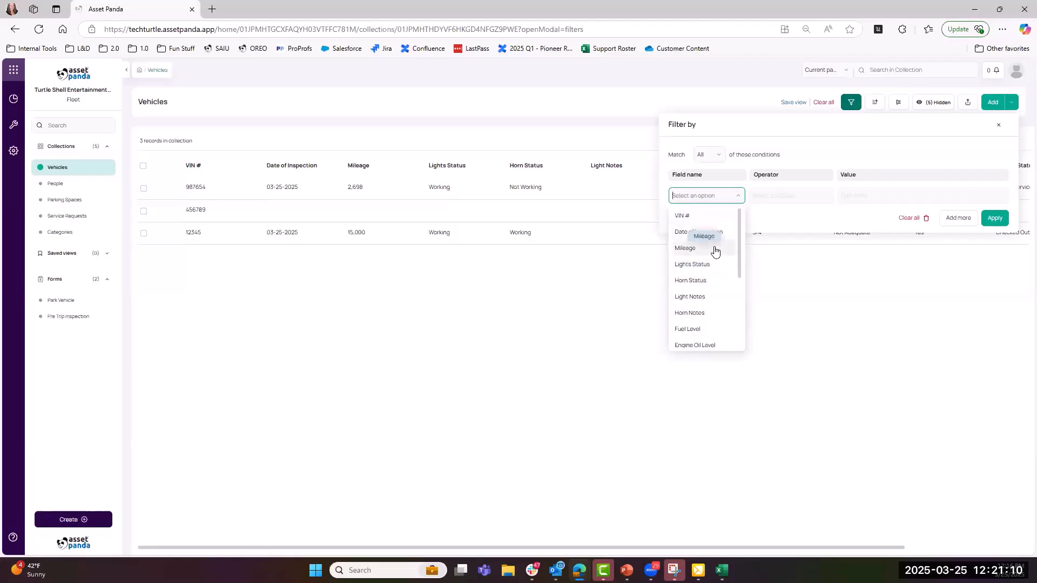
scroll(715, 254, "down", 2)
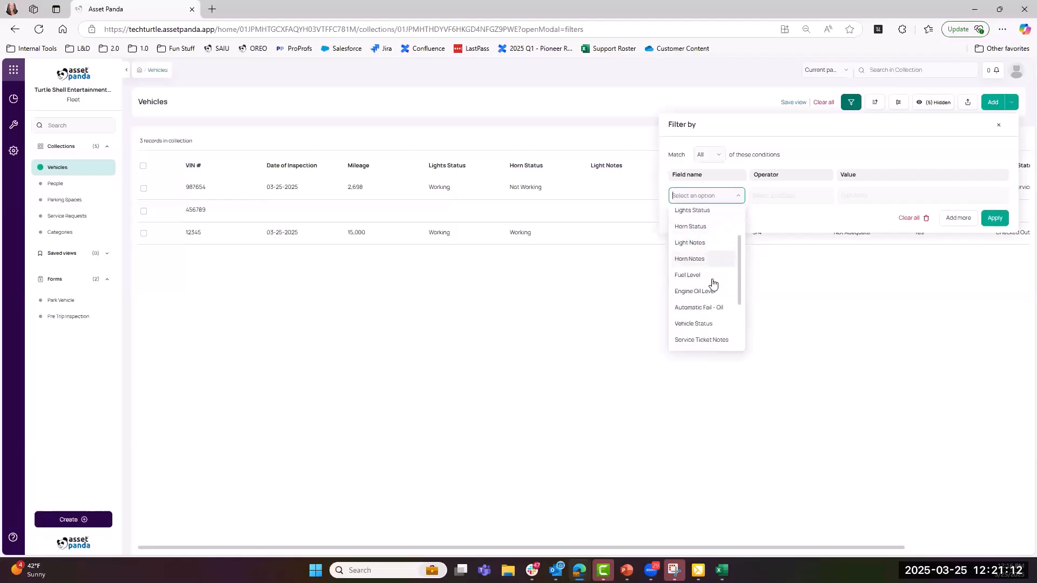
left_click(700, 322)
- Set the filter to 'is equal to' Out of Service and apply it
left_click(779, 195)
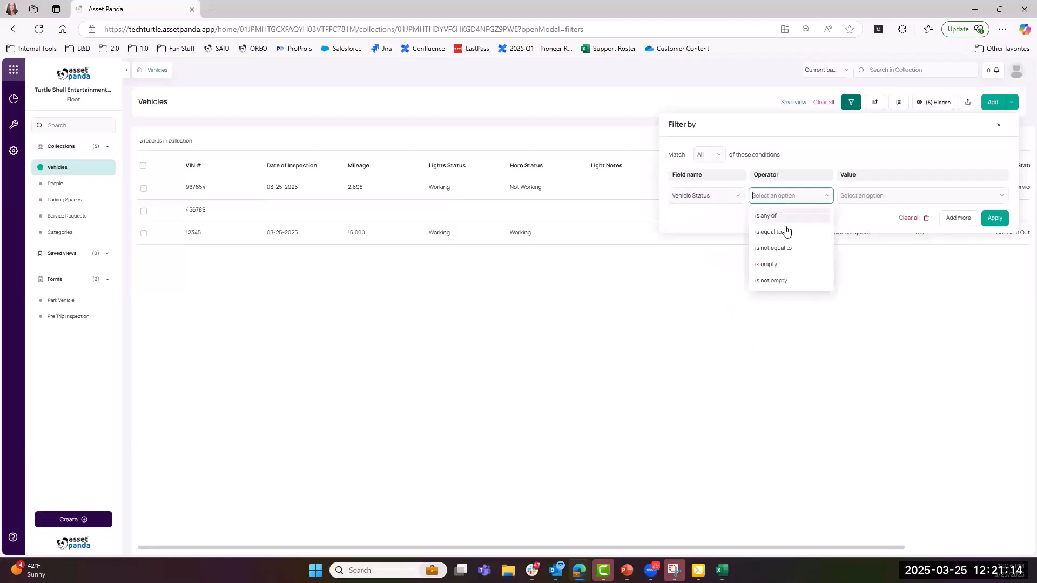
left_click(786, 237)
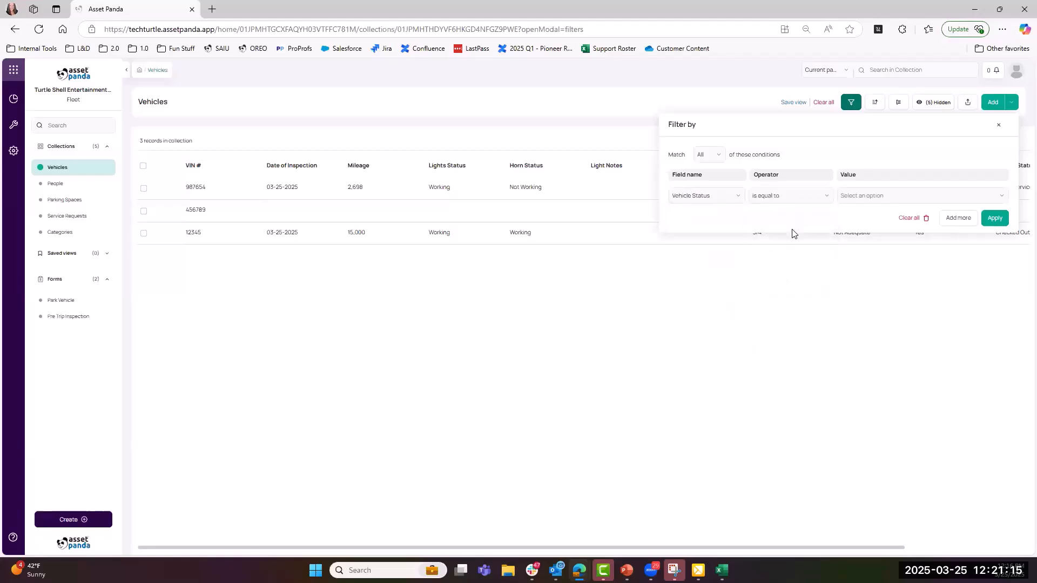
left_click(791, 194)
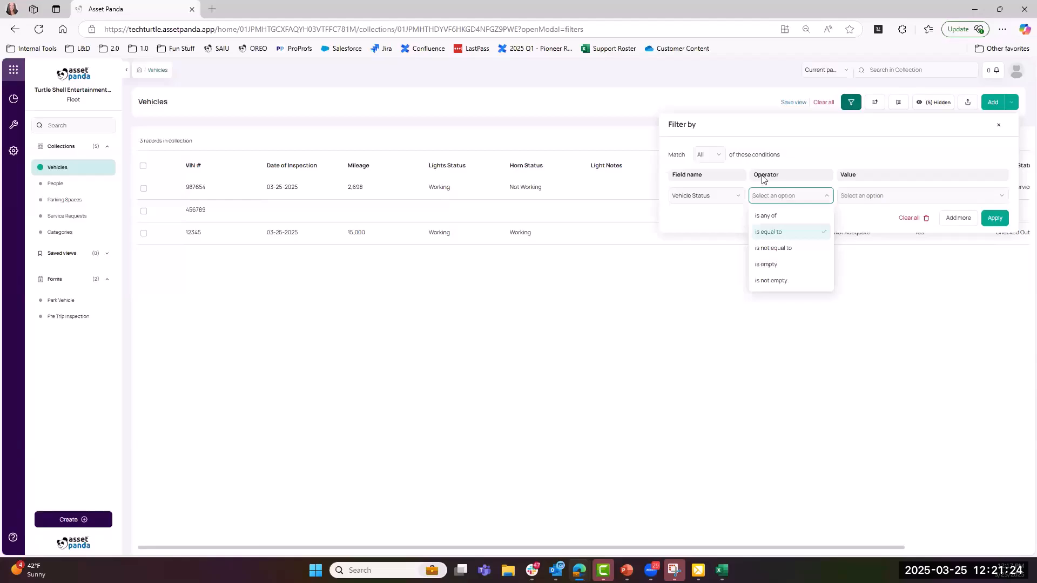
left_click(720, 156)
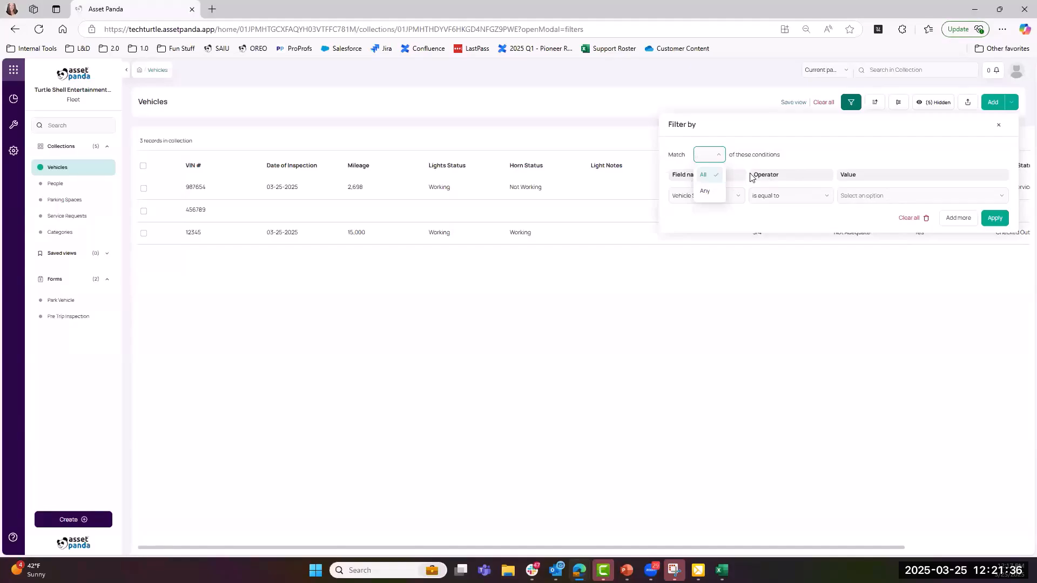
left_click(844, 196)
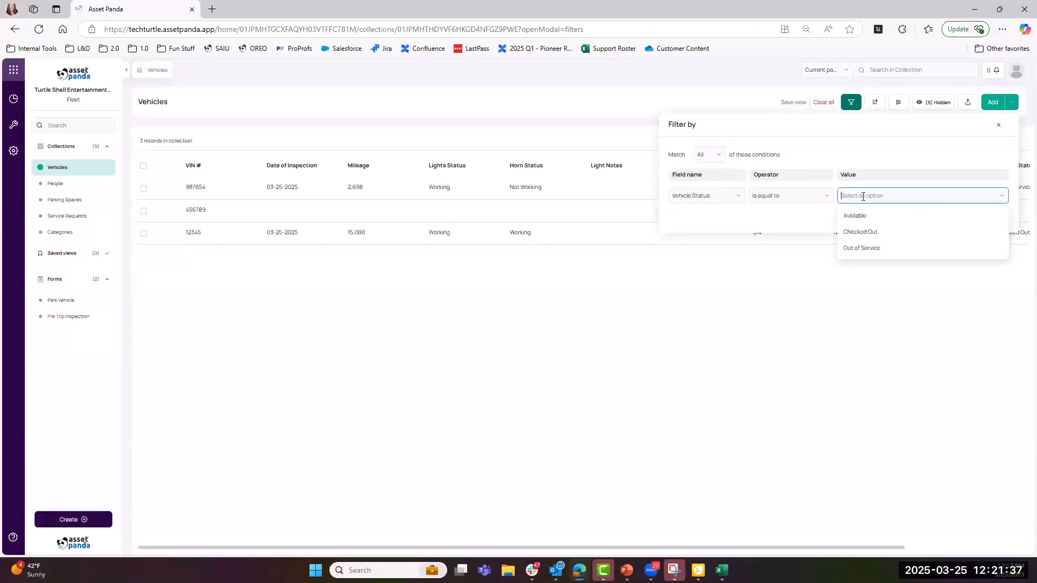
left_click(851, 247)
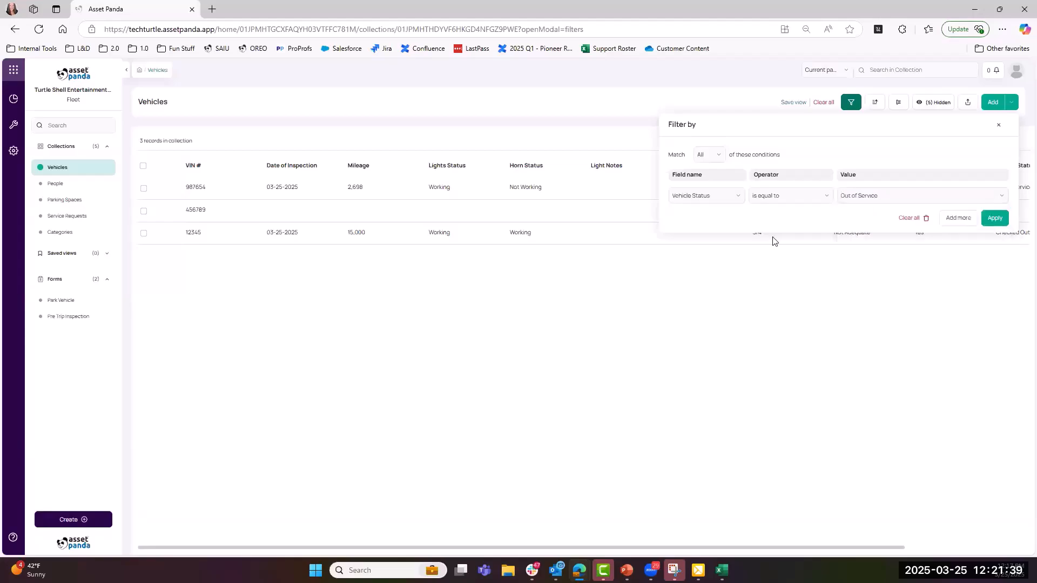
left_click(993, 218)
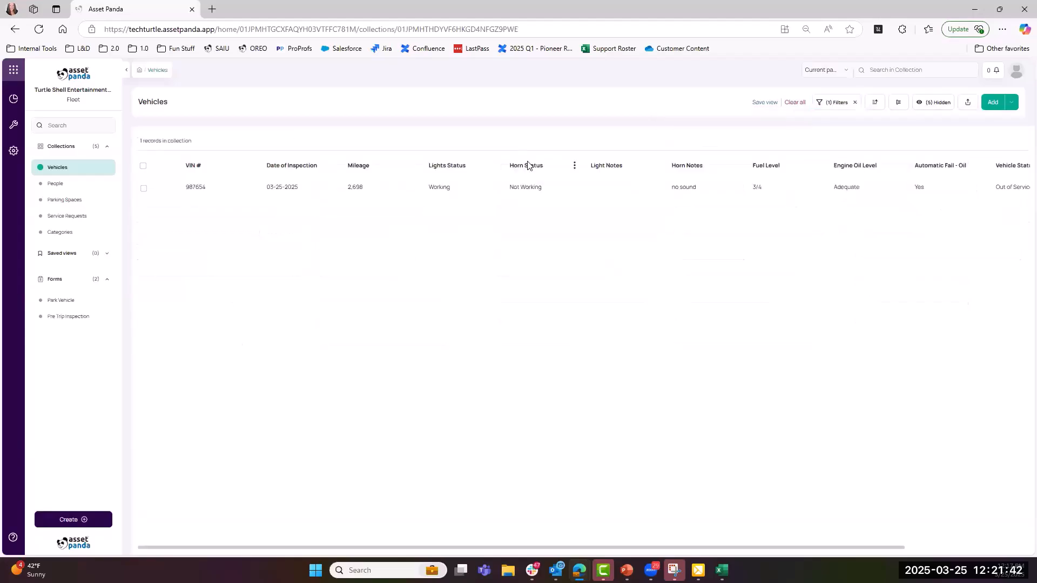
- Save the Out of Service filter as a new view named 'Out of Vehicle'
left_click(764, 102)
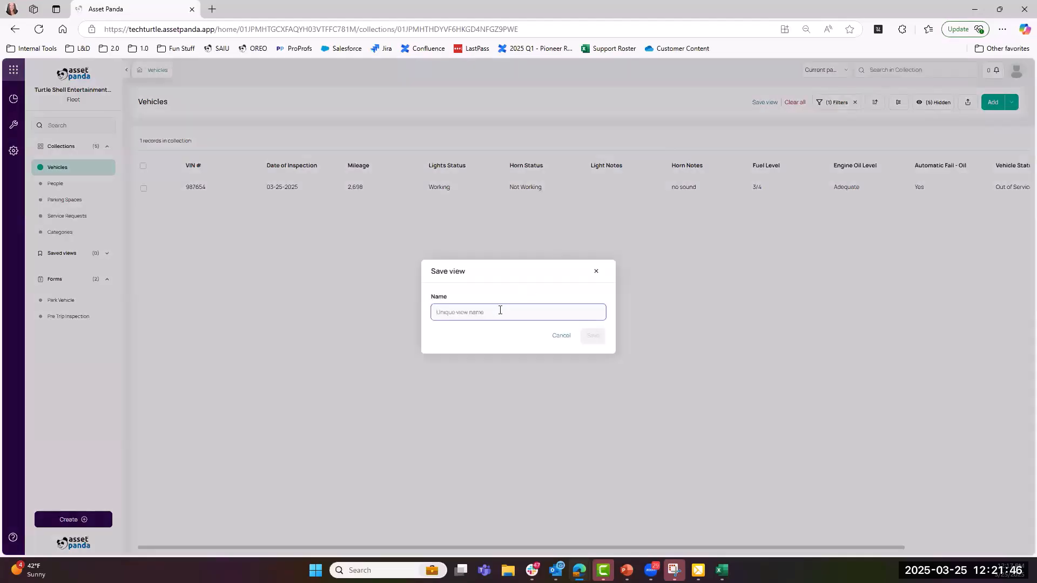
type("Out")
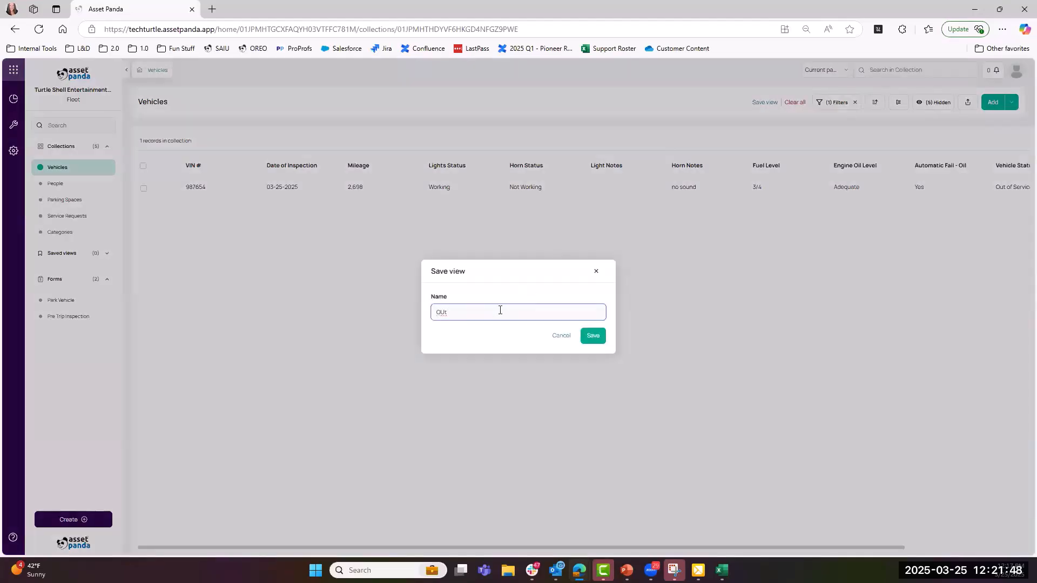
type("u")
type(" of Vehicle")
left_click(594, 337)
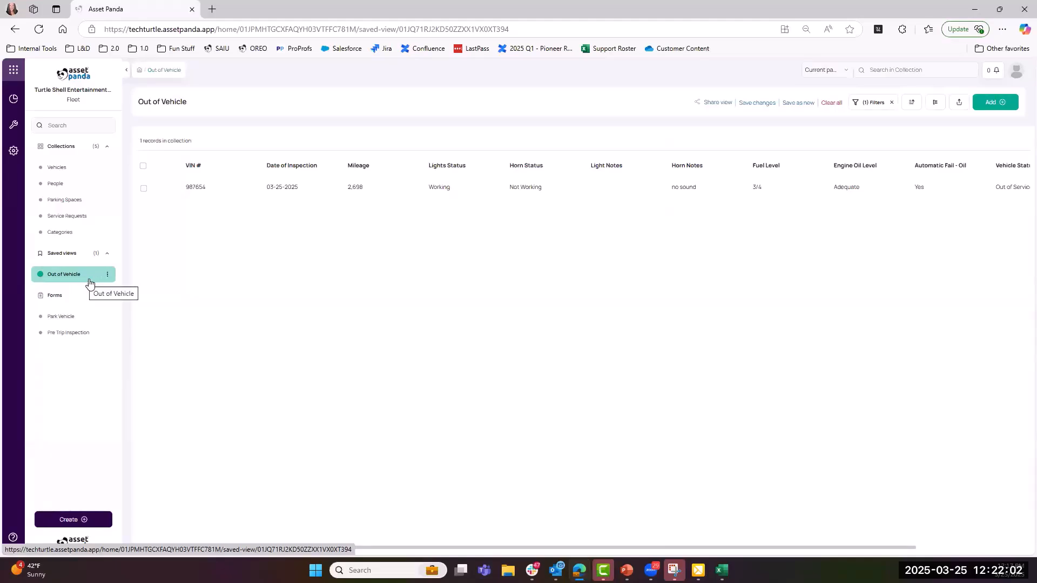
- Clear the status filter on Vehicles, then reopen the Out of Vehicle view listing VIN 987654
left_click(61, 172)
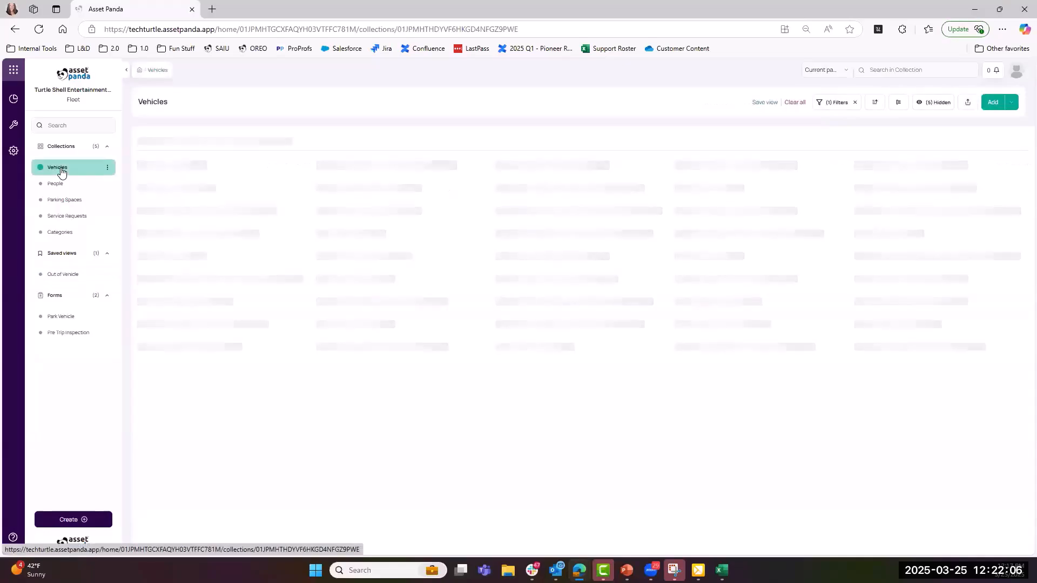
left_click(853, 104)
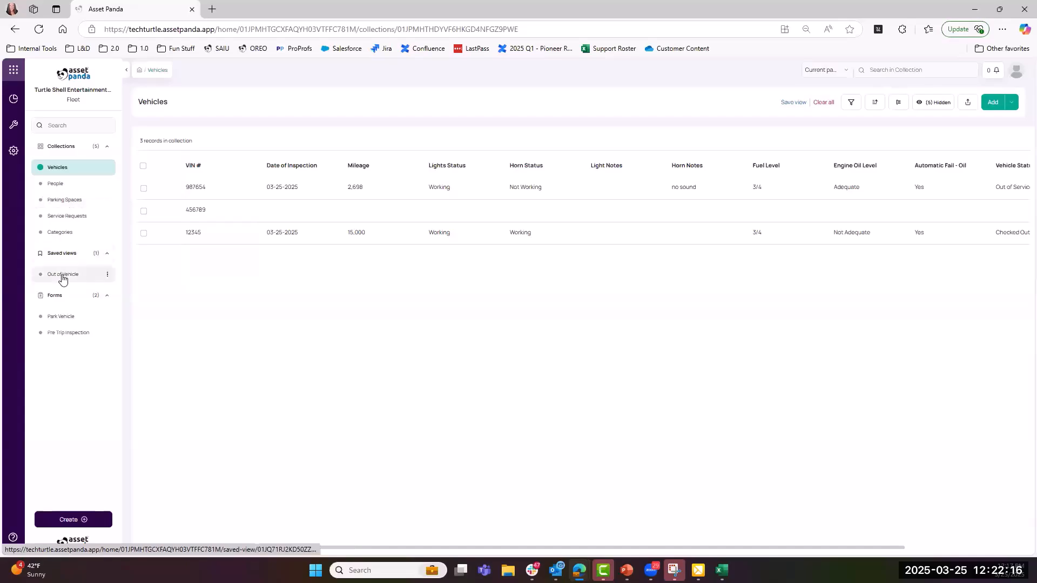
left_click(62, 276)
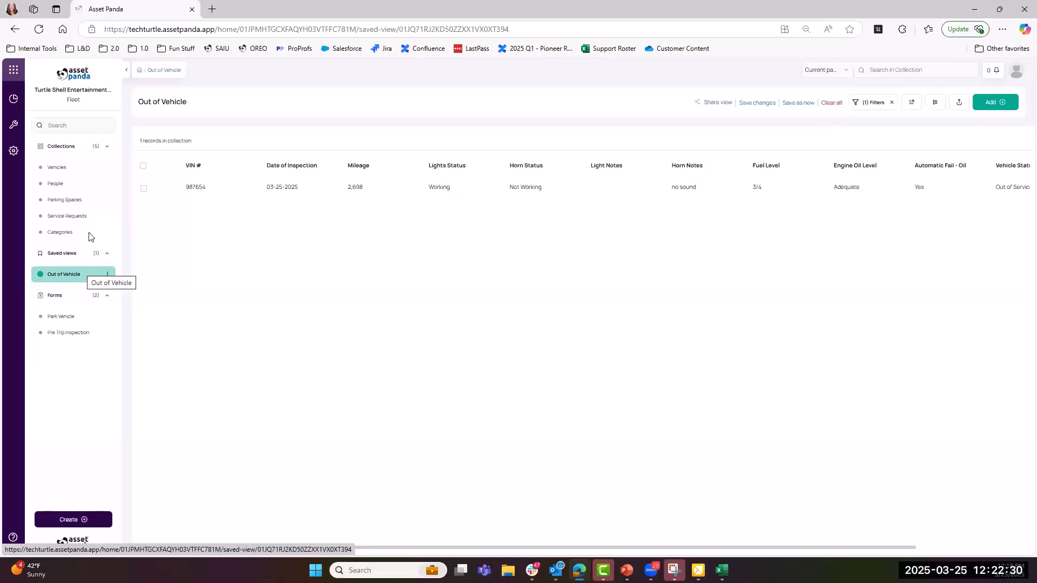
left_click(12, 157)
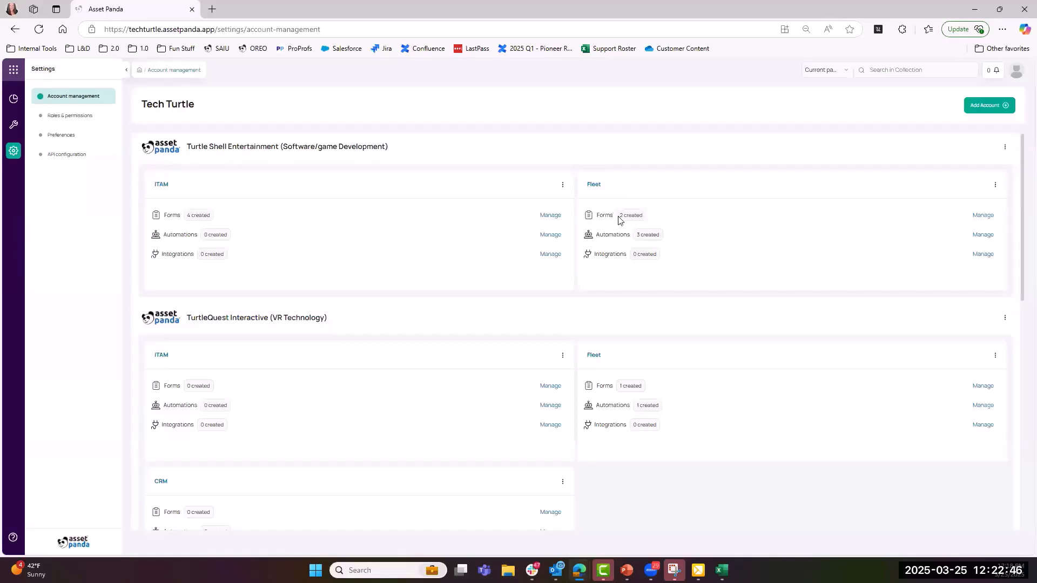
left_click(984, 216)
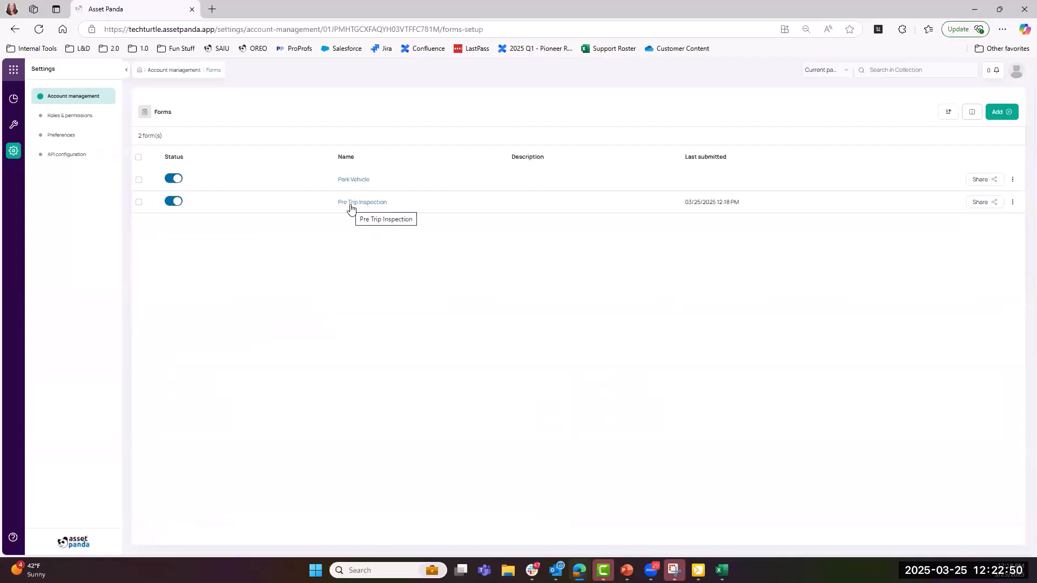
- Open the Pre Trip Inspection form from the Forms list to its setup step
left_click(351, 208)
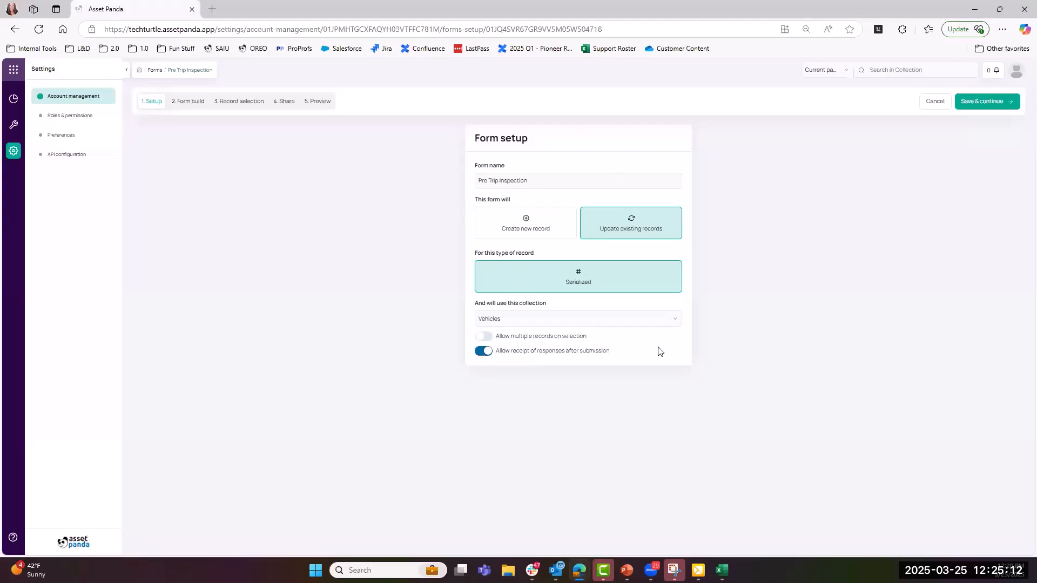
- Save the unchanged setup and continue to the Form build step
left_click(979, 103)
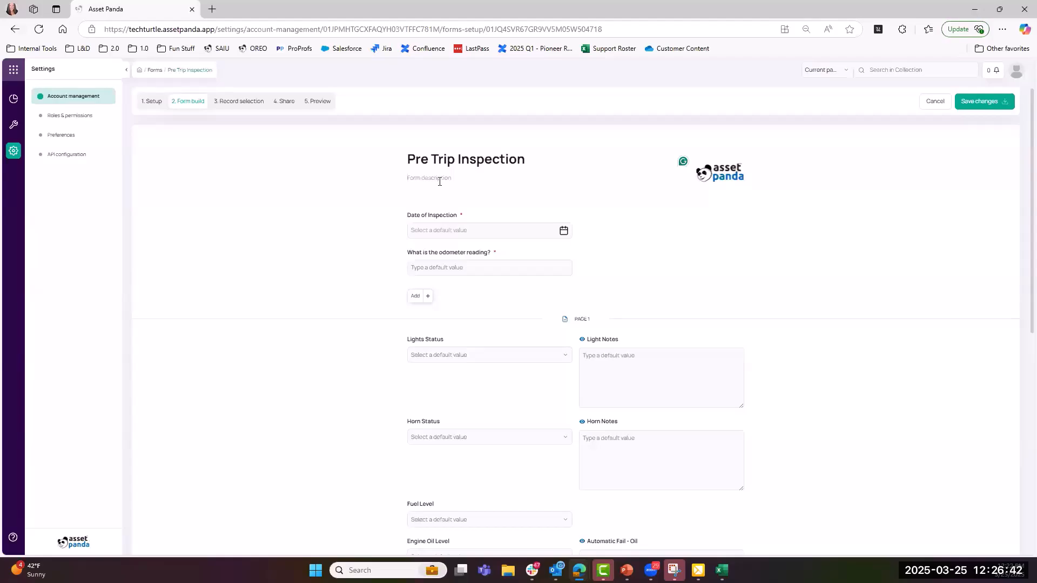
- Open the field picker below the odometer question, showing VIN # as available
left_click(428, 297)
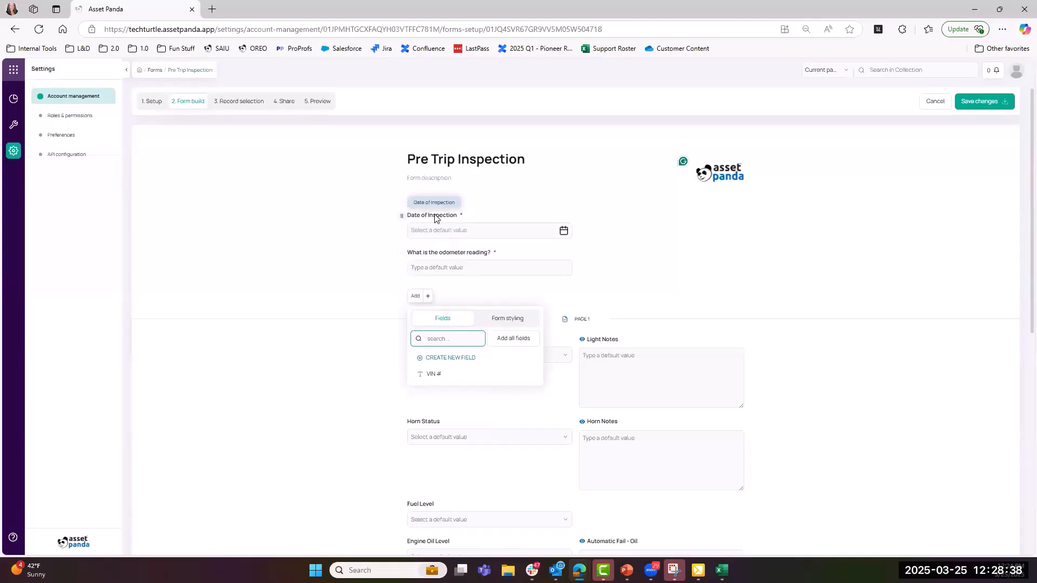
- Replace the Date of Inspection label with 'What is the date of the inspection?'
triple_click(436, 215)
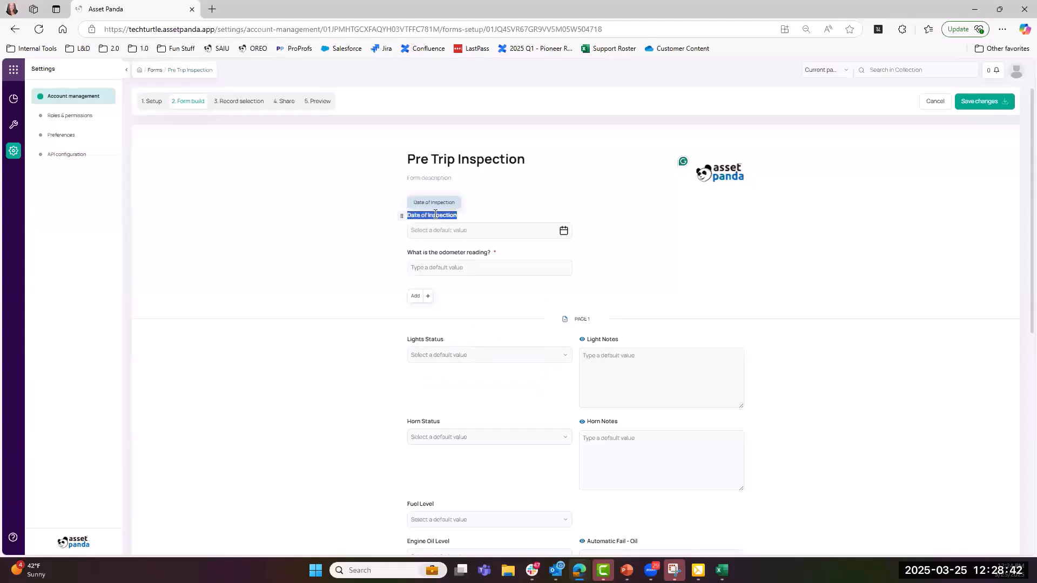
type("What is the date of the inspection?")
- Edit the date question and enter helper text 'Input the date of the actual inspection.'
left_click(402, 216)
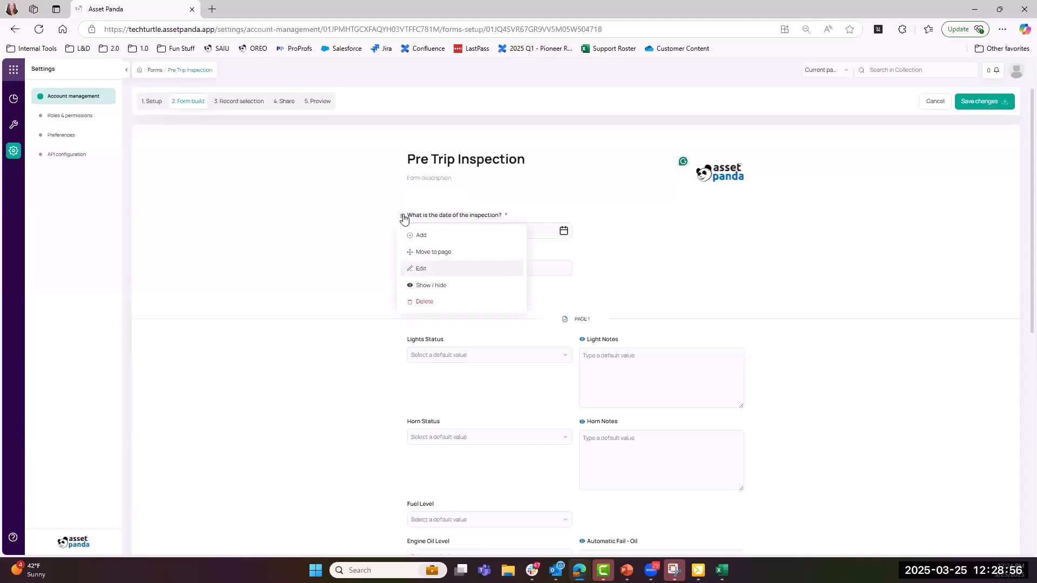
left_click(419, 270)
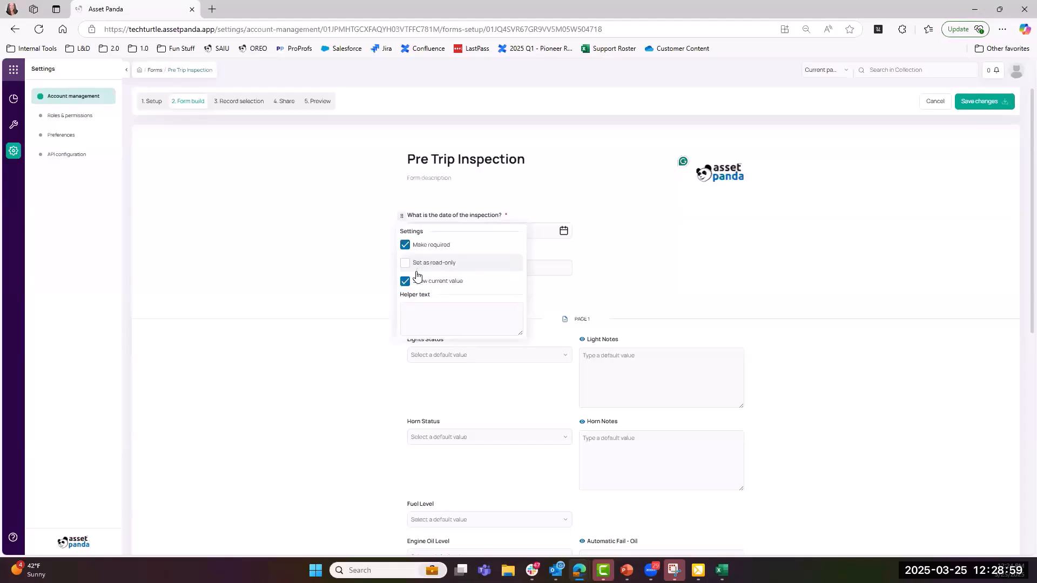
left_click(430, 317)
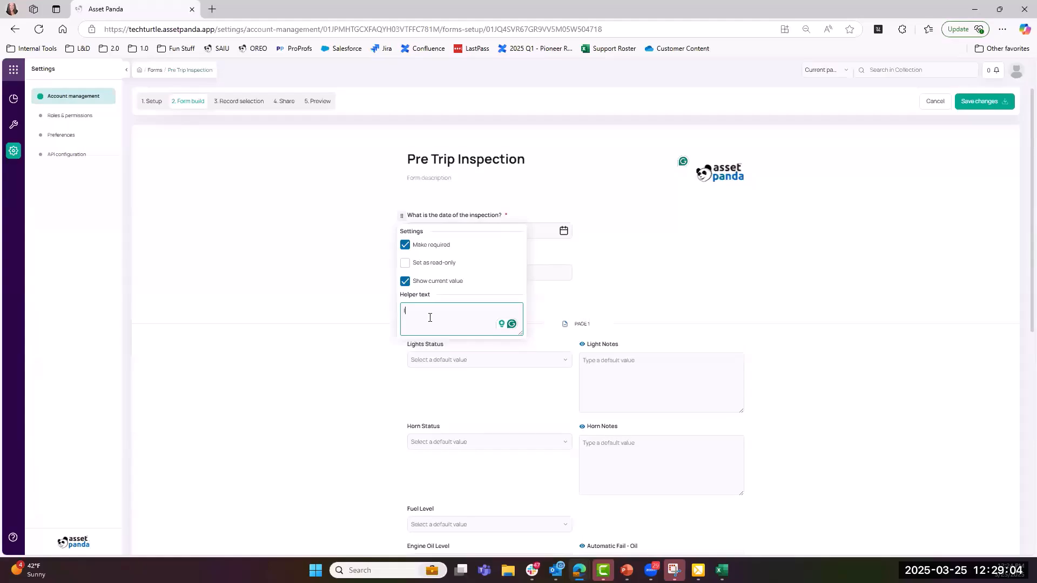
type("Input the date of the actual inspection.")
left_click(607, 266)
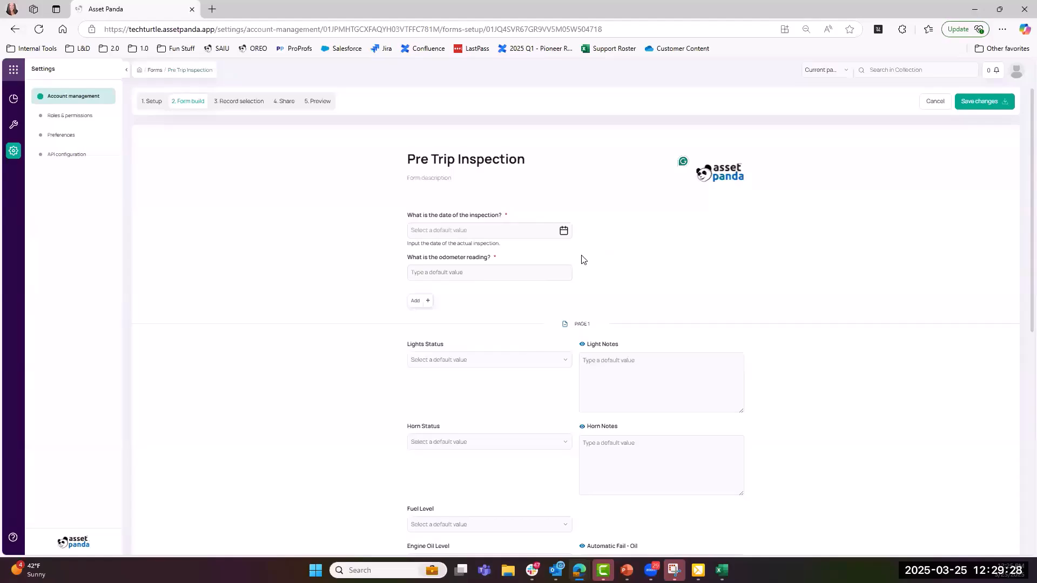
- Drag the odometer reading question to the top and place the date question beneath it
left_click_drag(398, 262, 572, 214)
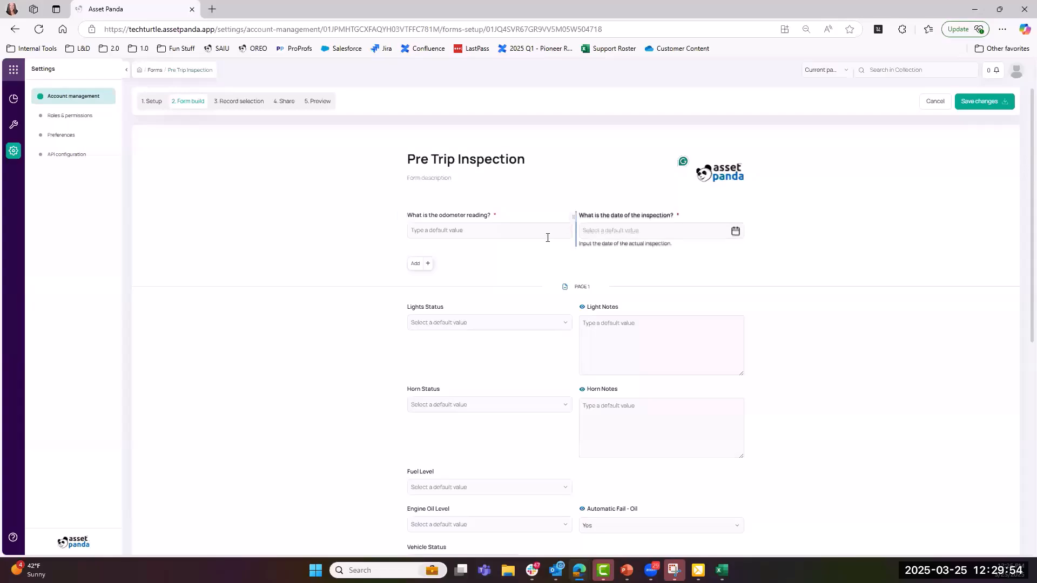
left_click_drag(547, 238, 448, 254)
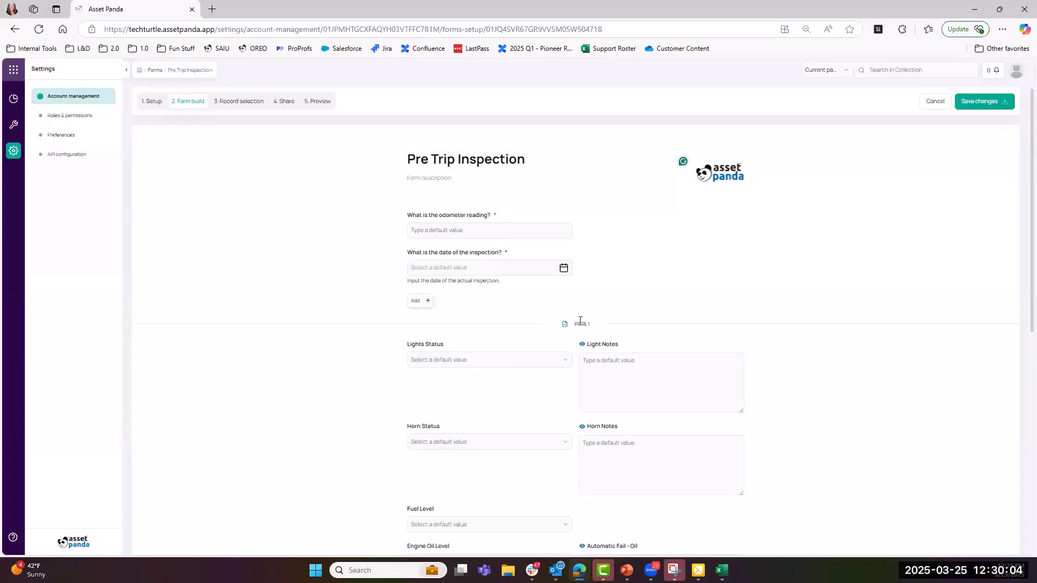
left_click(430, 303)
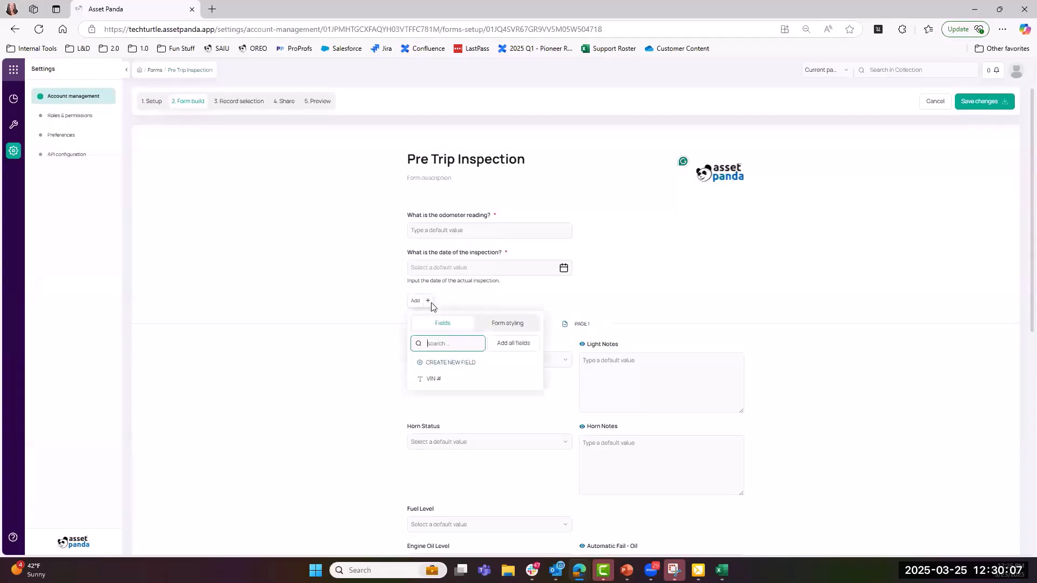
left_click(502, 326)
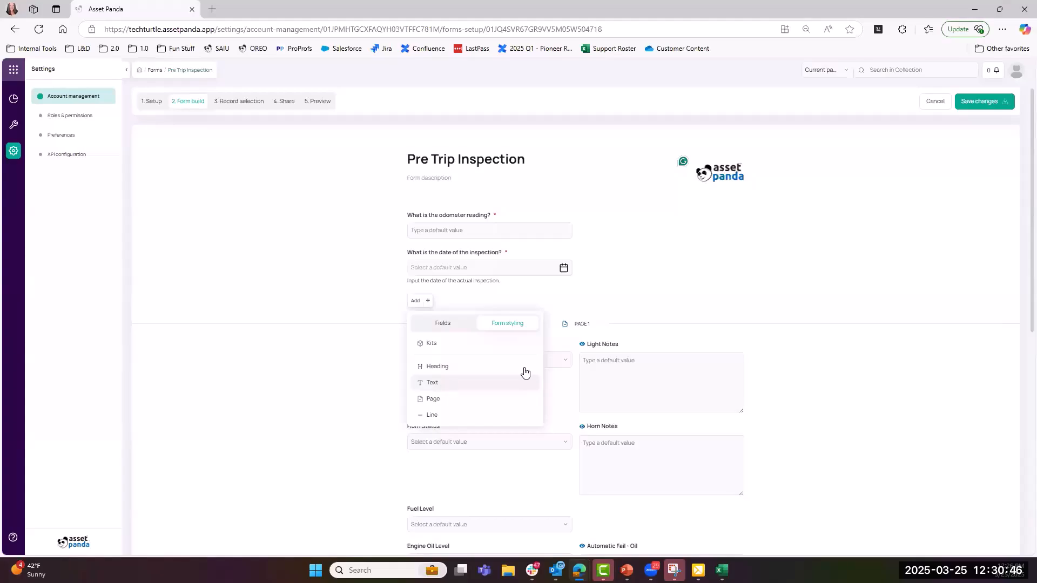
left_click(652, 307)
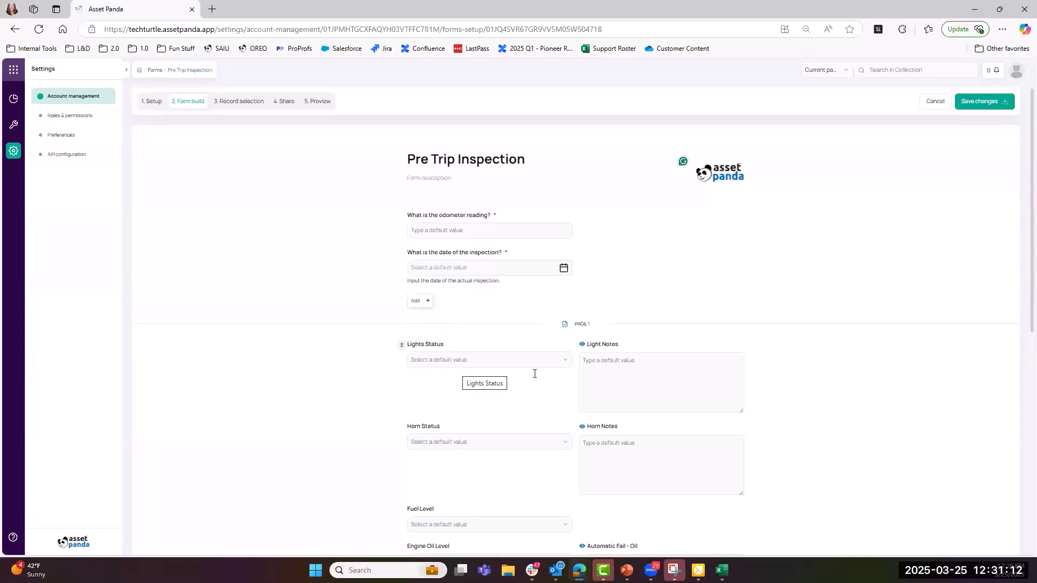
- Apply a show/hide condition on Light Notes: Lights Status is equal to Not Working
left_click(575, 347)
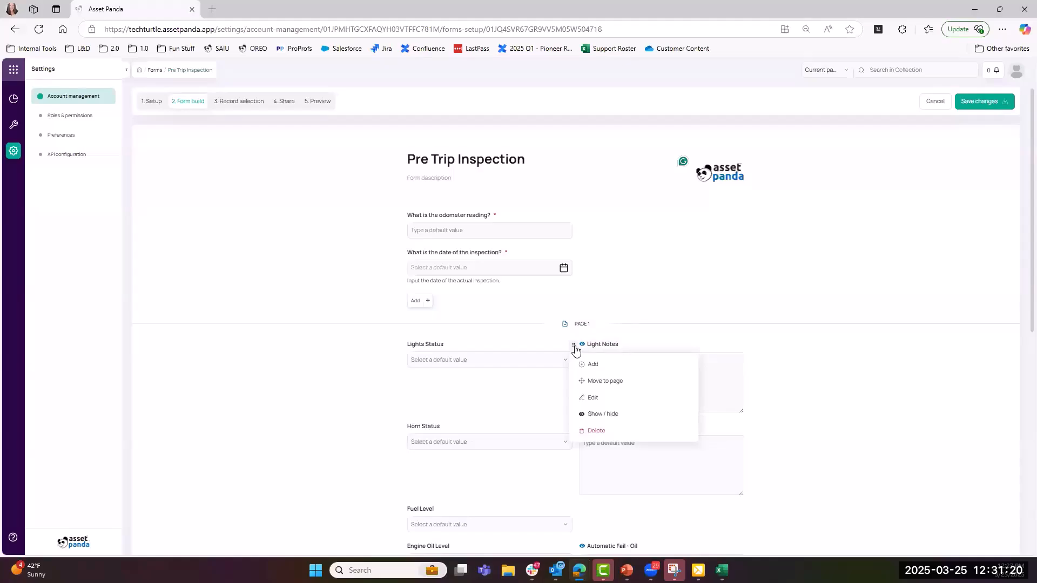
left_click(605, 417)
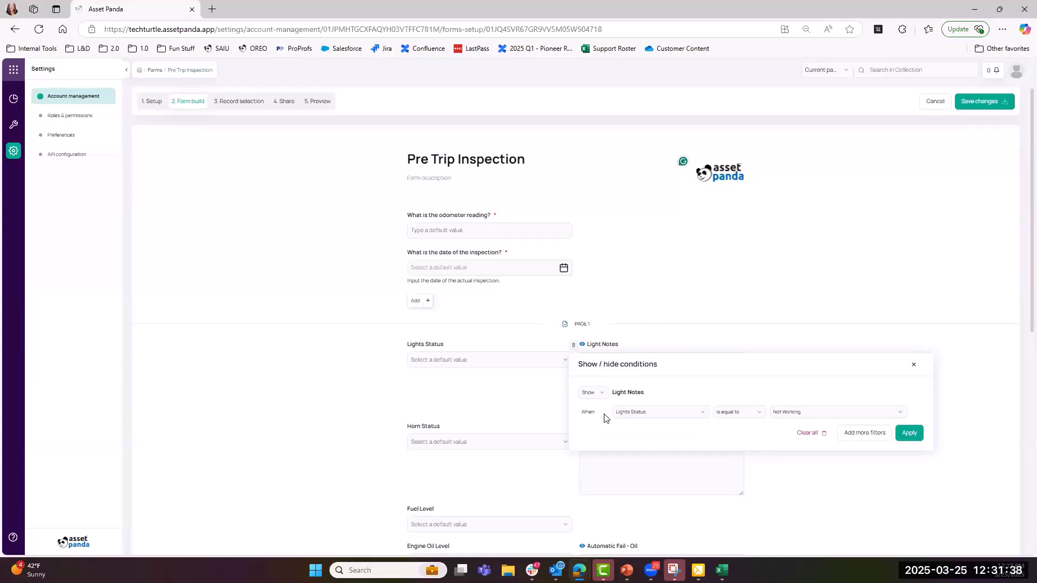
left_click(684, 331)
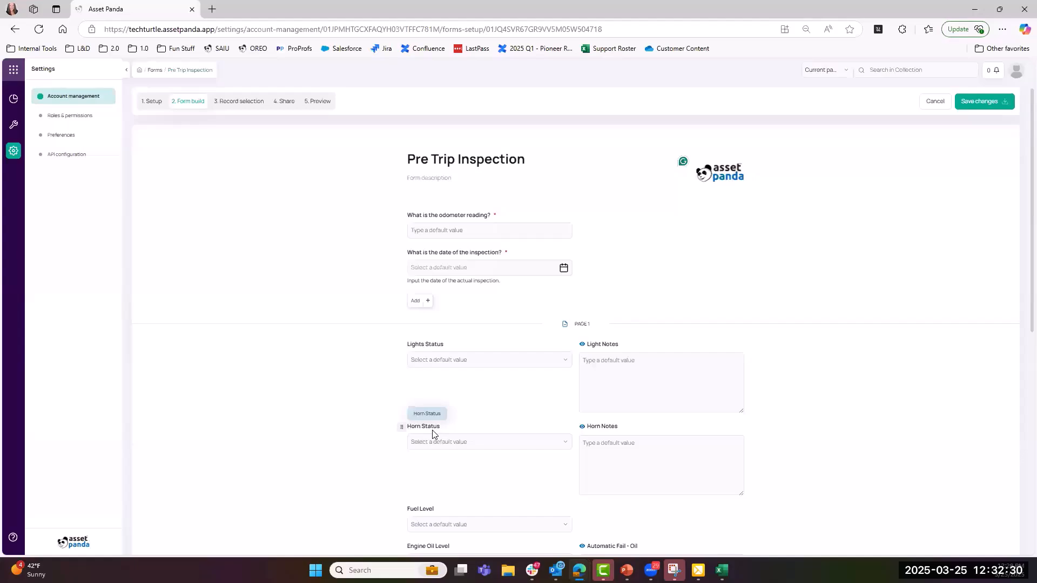
- Review the Fuel Level options (Full, 3/4, 1/2, Low), then open the Fuel Level field's settings
scroll(422, 387, "down", 2)
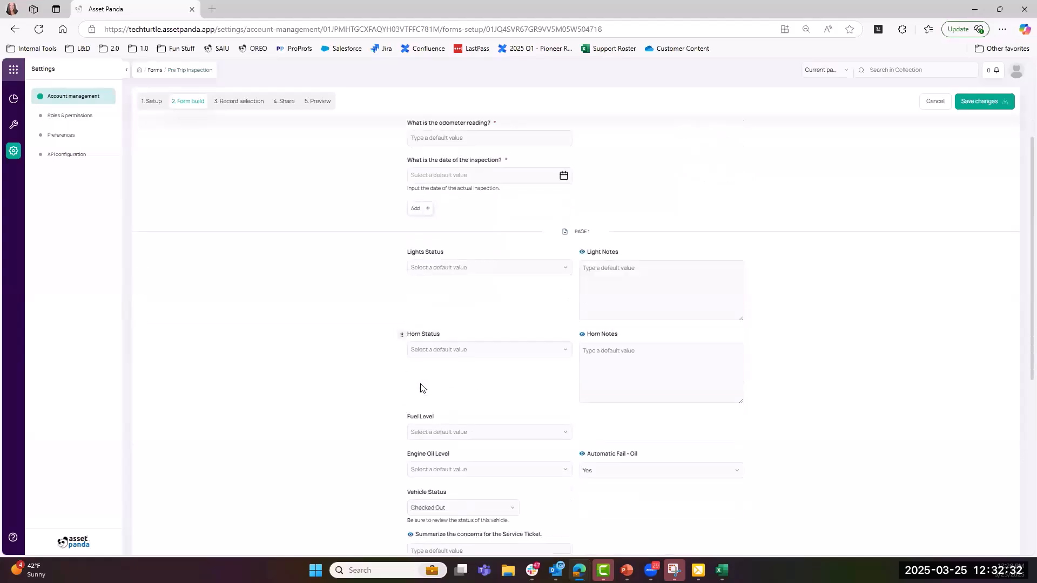
scroll(422, 386, "down", 1)
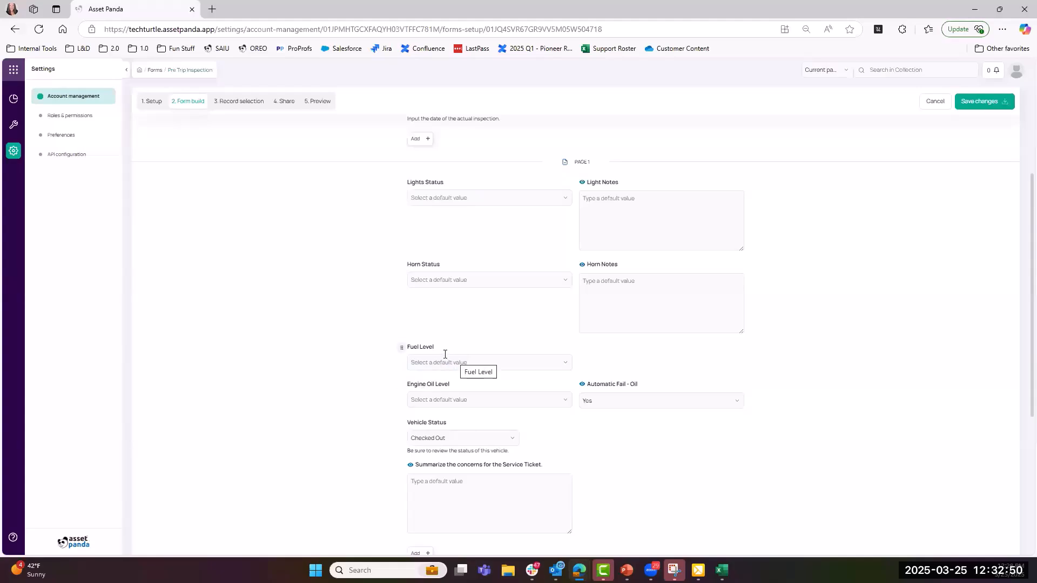
left_click(565, 362)
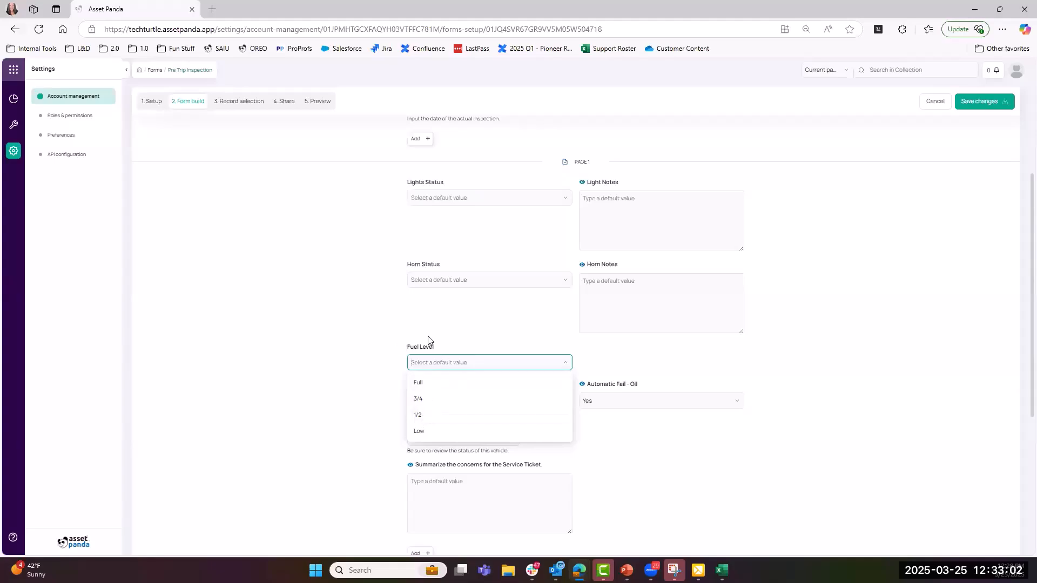
left_click(406, 350)
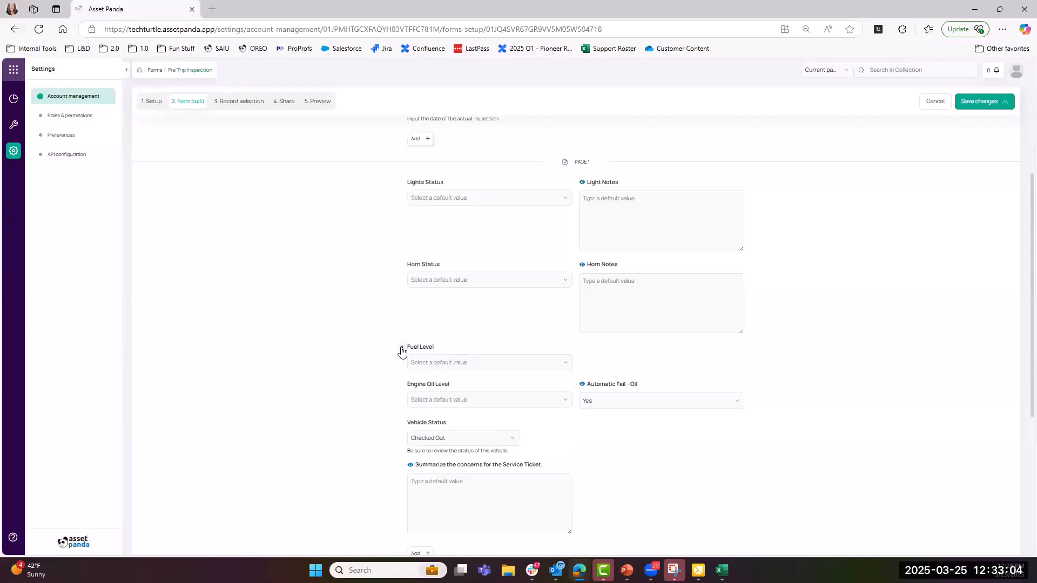
left_click(401, 350)
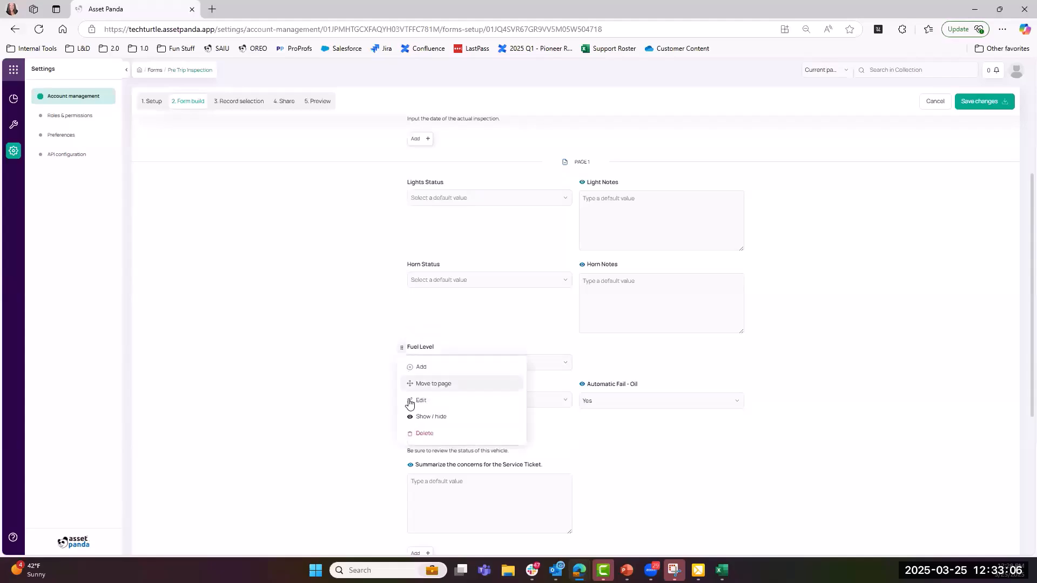
left_click(409, 399)
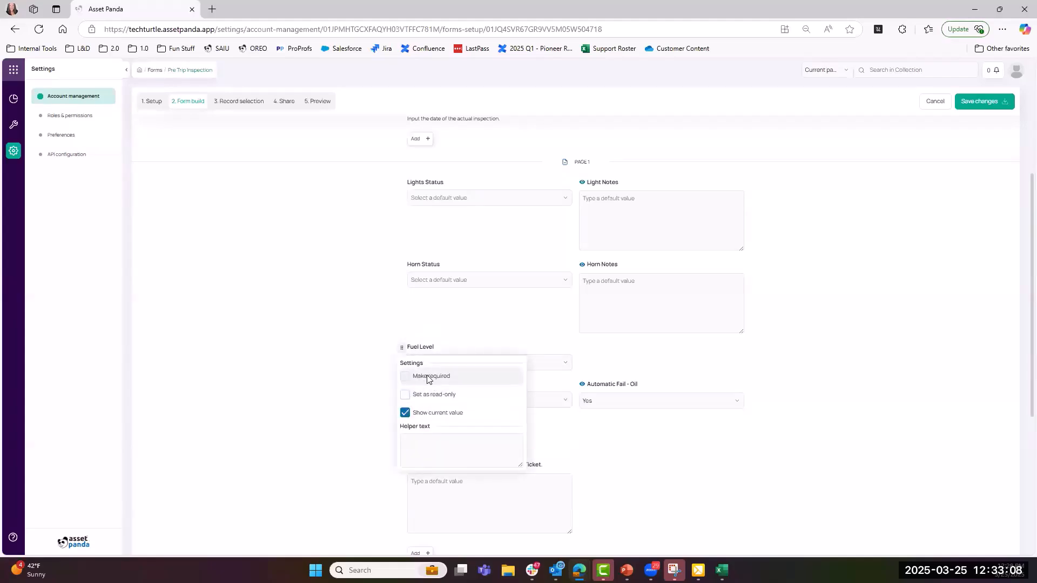
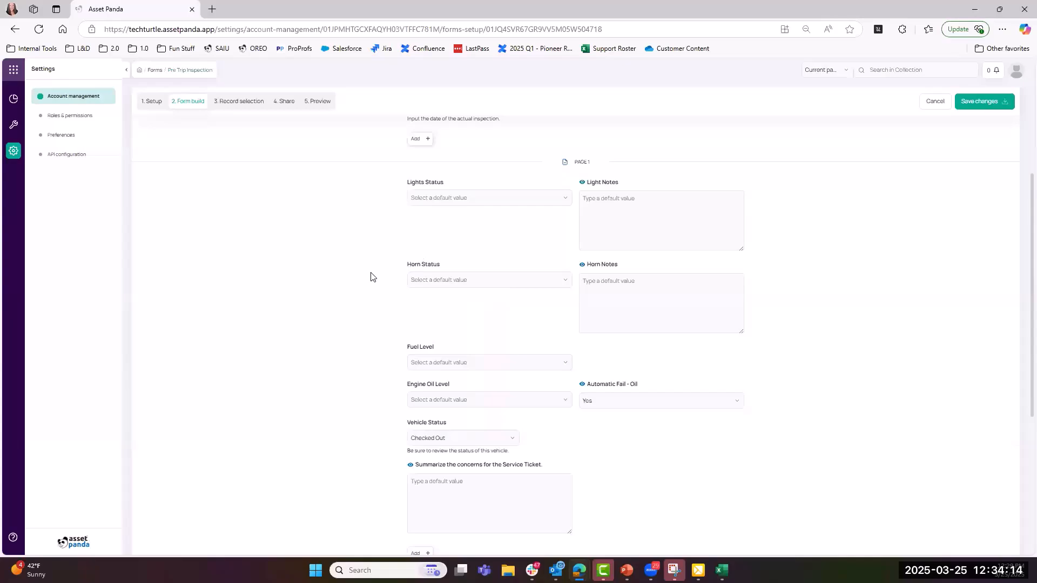
- Tick 'Allow receipt of responses after submission' and turn on the Thank you message, starting its optional text
scroll(371, 277, "down", 3)
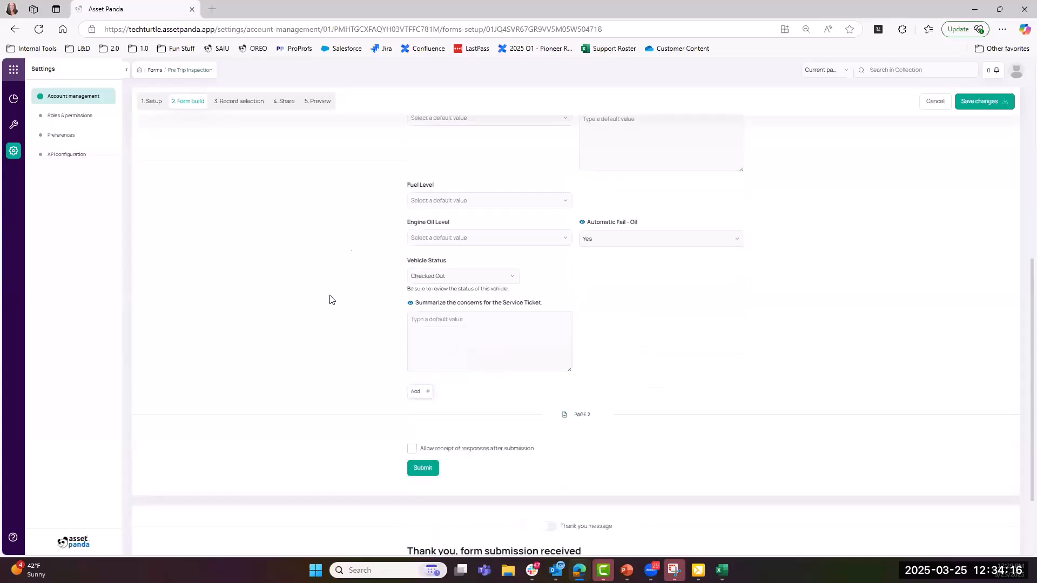
left_click(412, 449)
scroll(378, 452, "down", 1)
scroll(534, 445, "down", 2)
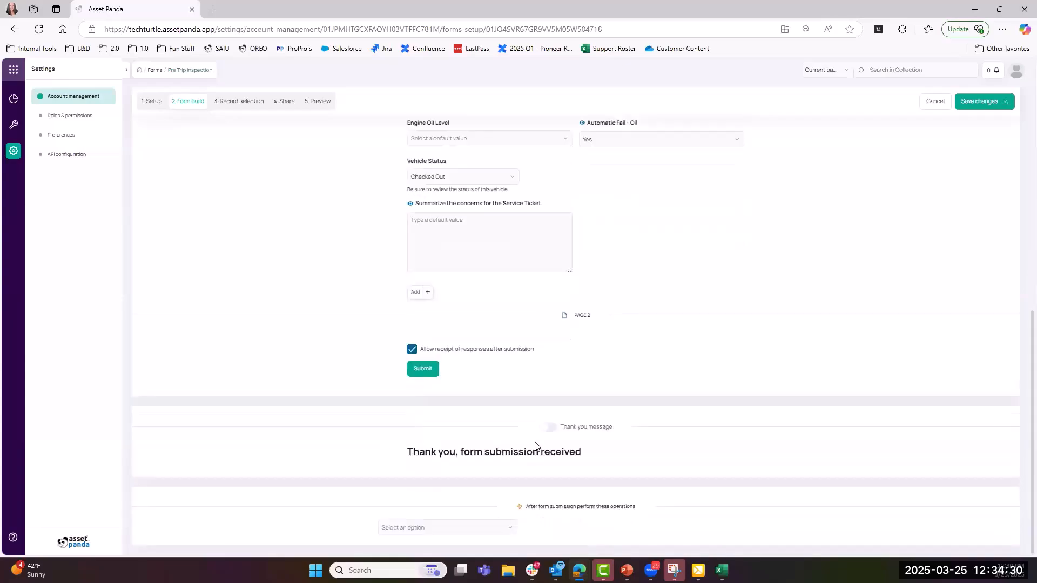
left_click(548, 429)
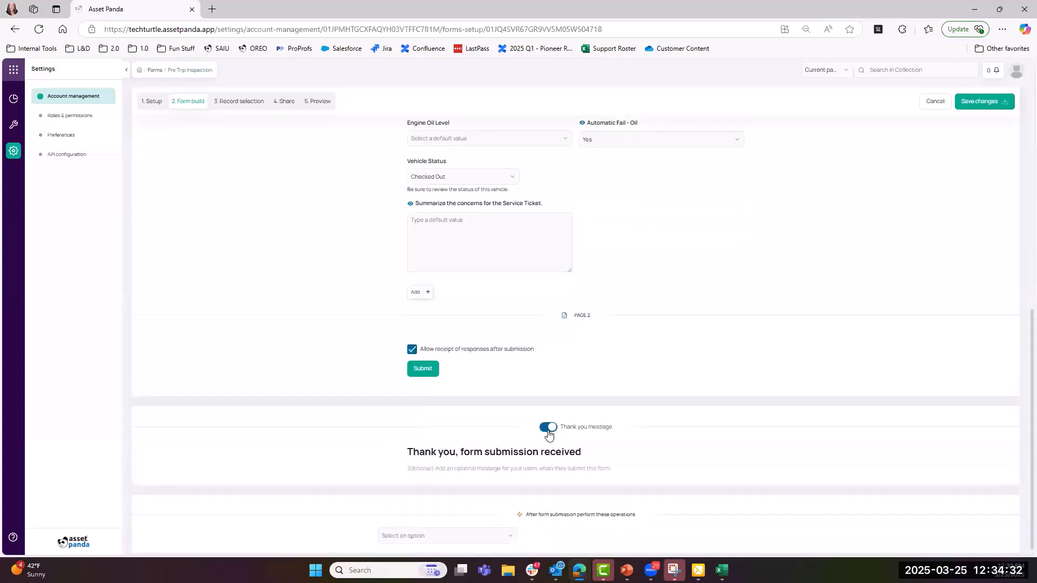
left_click(452, 474)
scroll(594, 513, "down", 1)
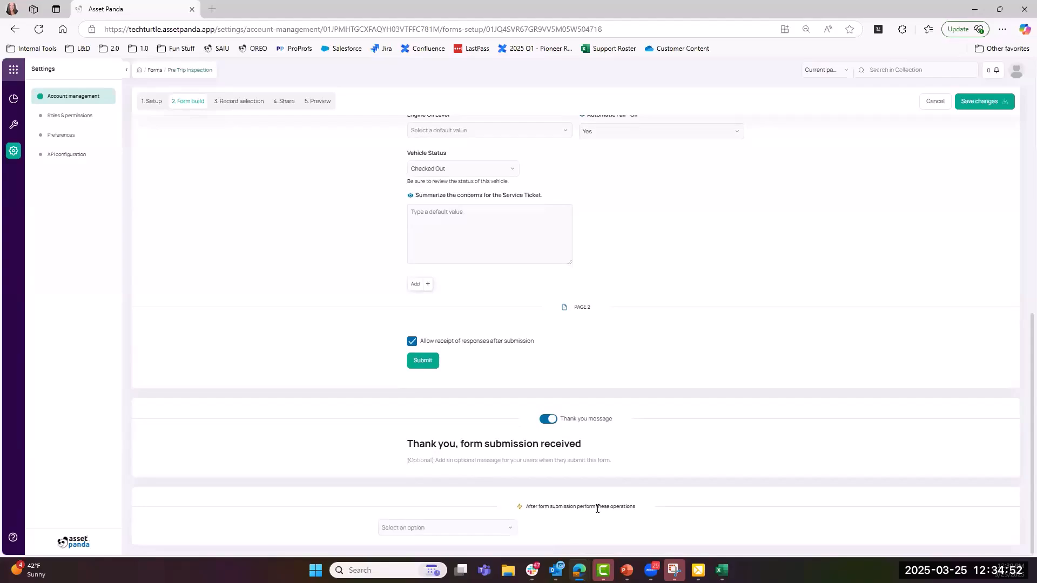
- Choose the Replace after-submission operation and delete the Vehicle Status question from the form
left_click(509, 529)
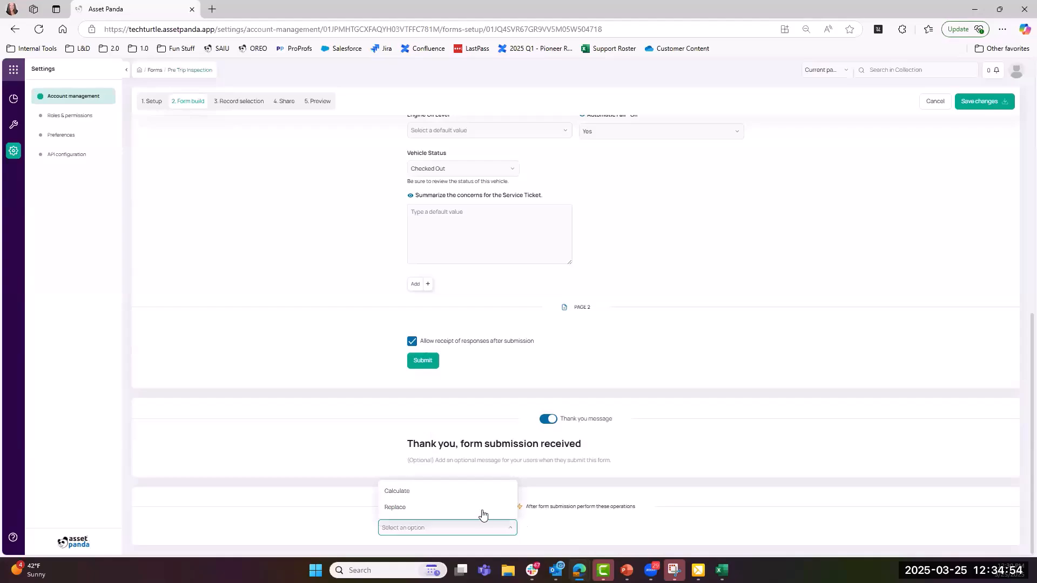
left_click(481, 510)
left_click(486, 537)
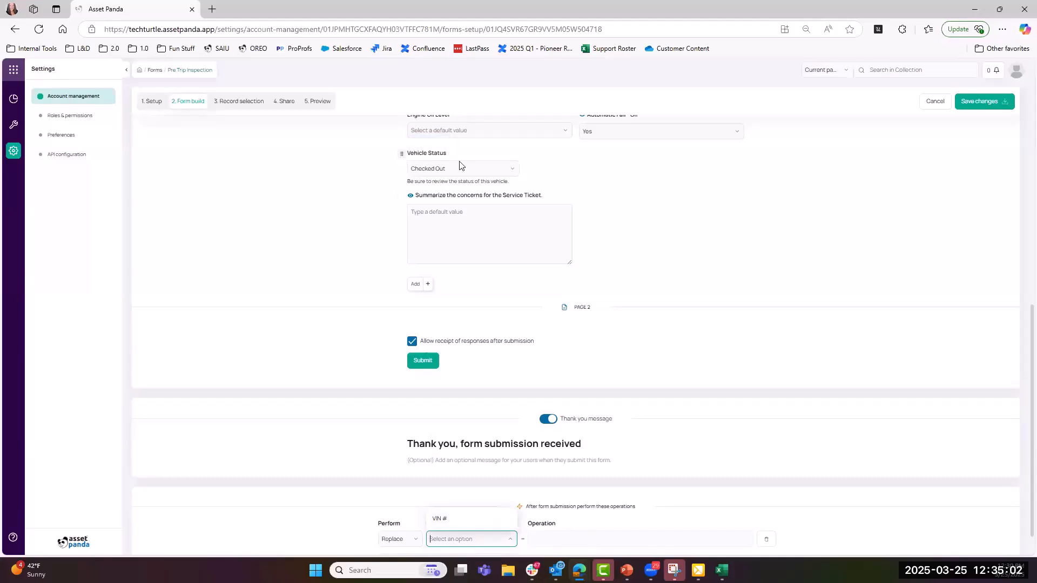
left_click(402, 157)
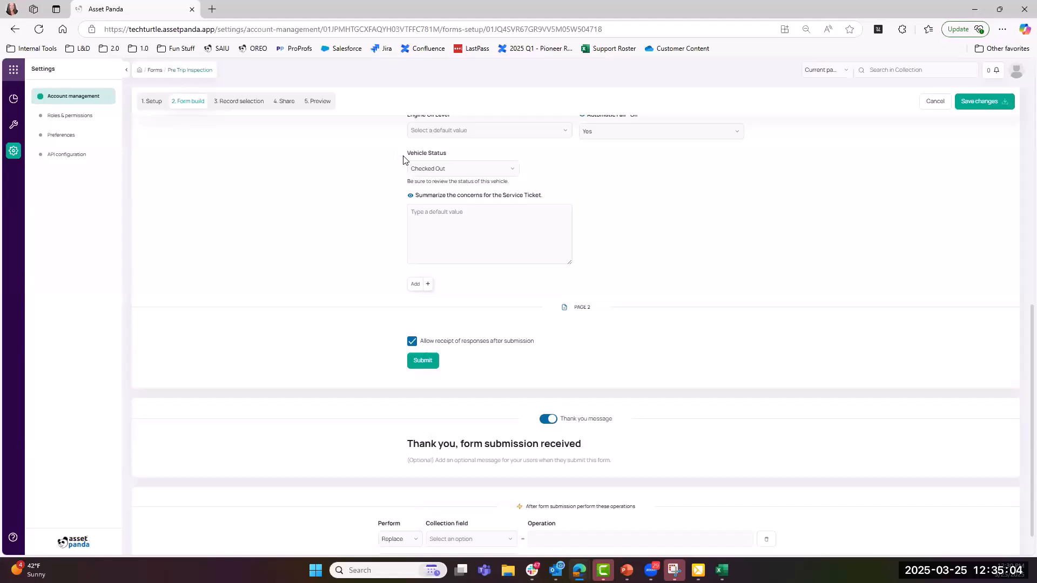
left_click(415, 241)
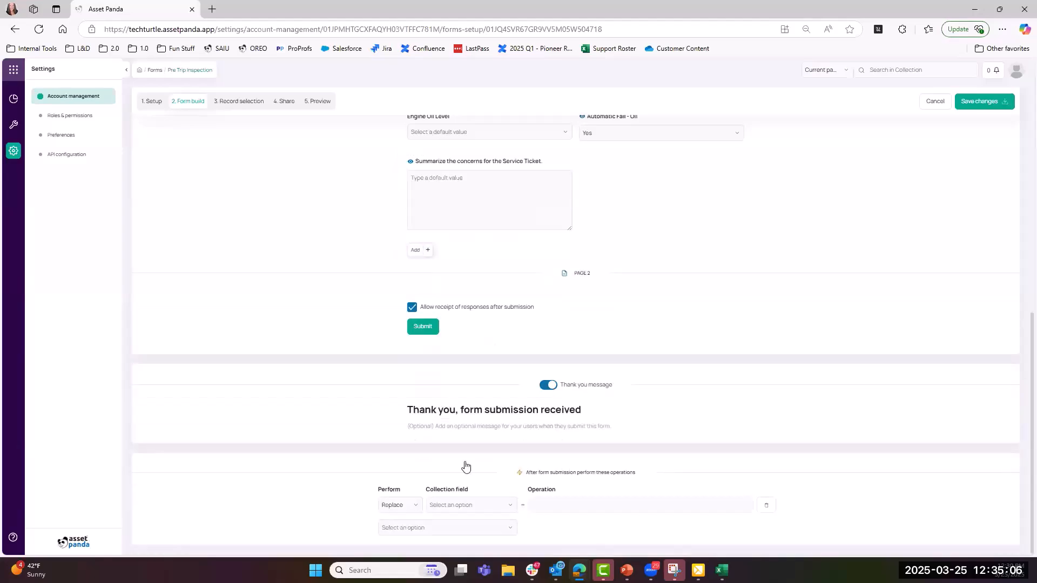
- Set the replacement to Vehicle Status = Checked Out, save, and go to 3. Record selection
left_click(469, 506)
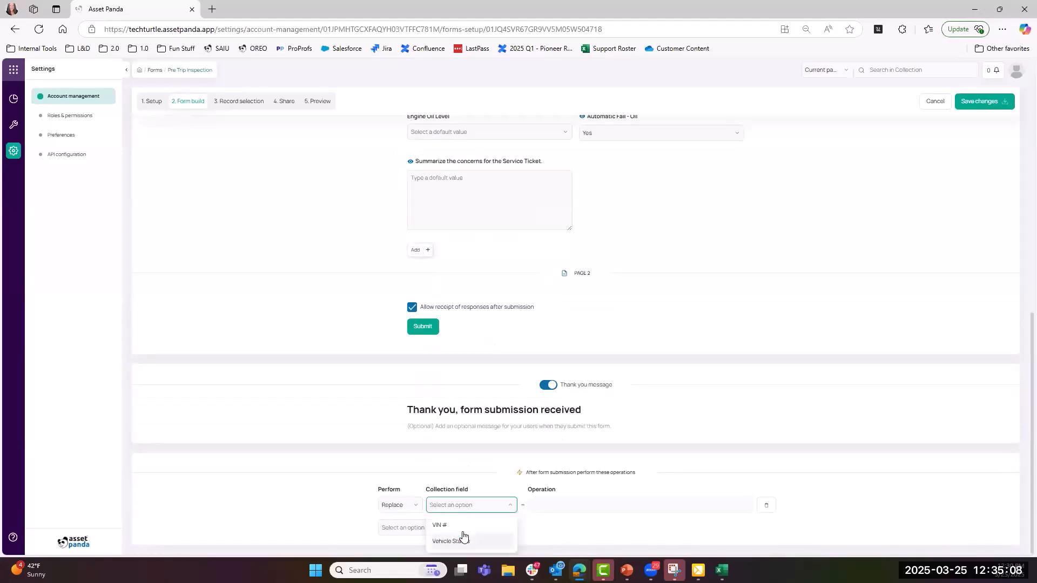
left_click(463, 539)
left_click(556, 511)
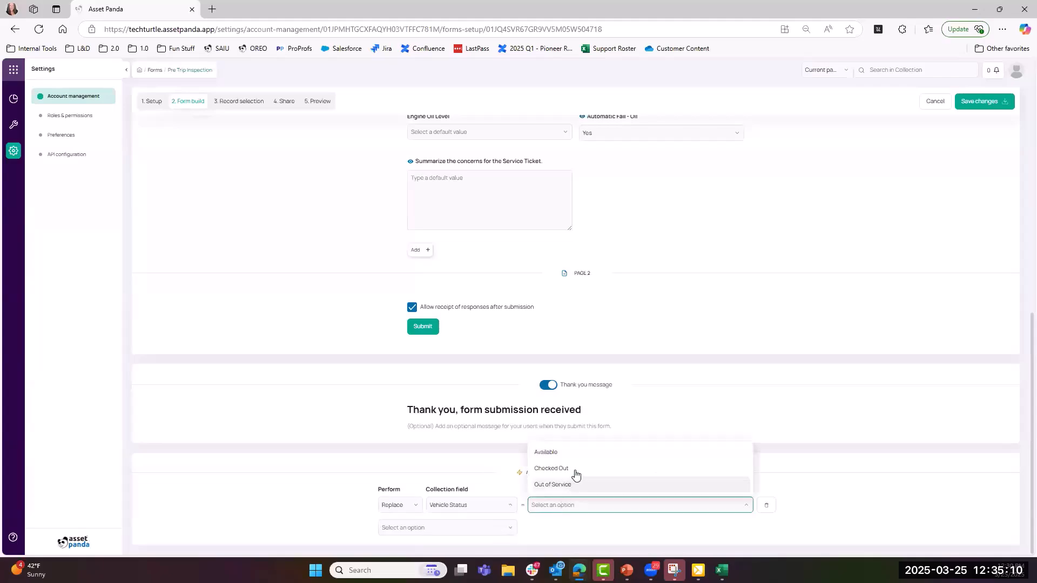
left_click(573, 476)
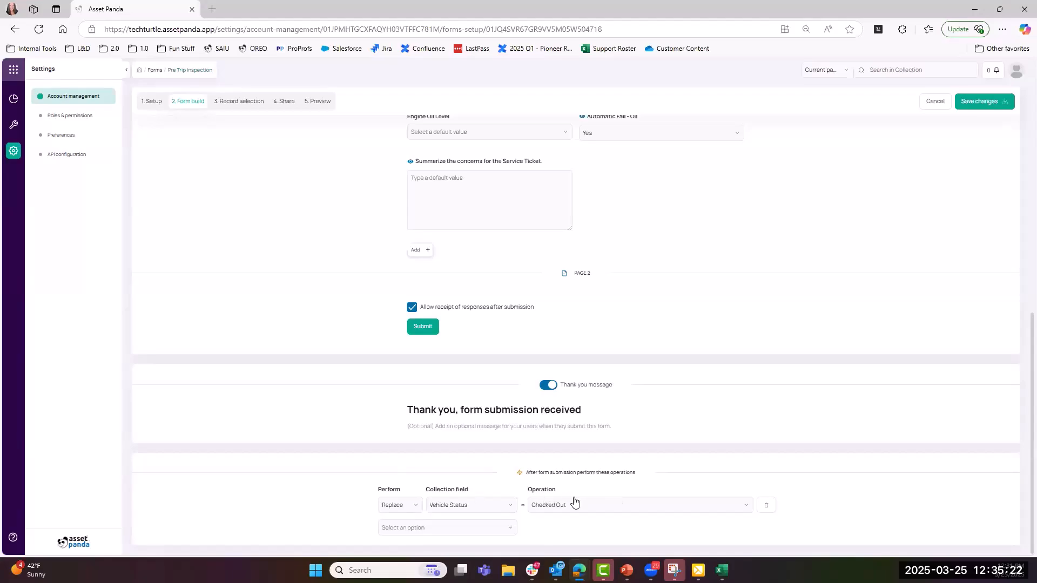
left_click(982, 101)
left_click(229, 104)
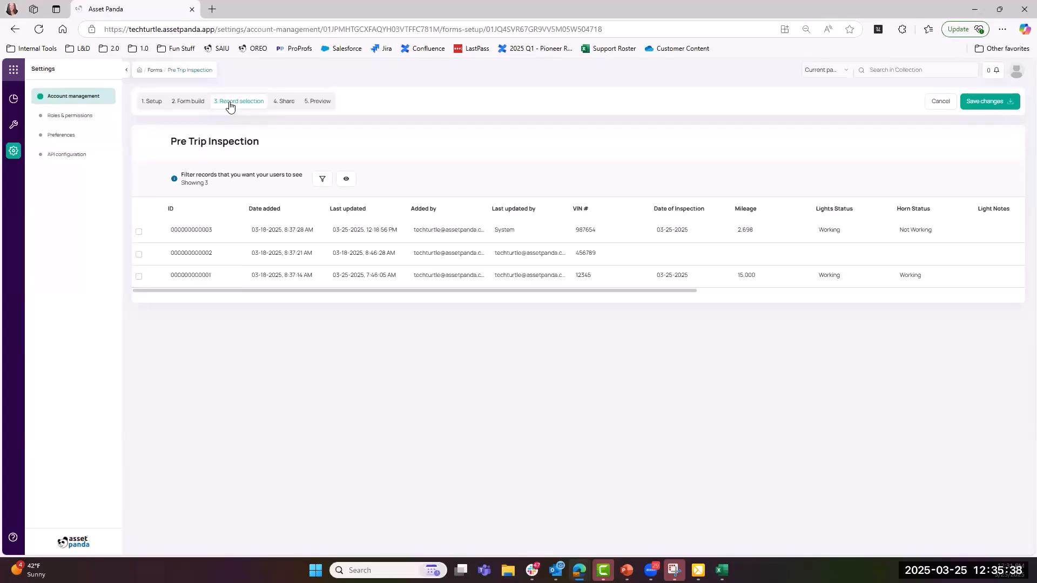
- Apply a record filter: Vehicle Status is equal to Available
left_click(327, 180)
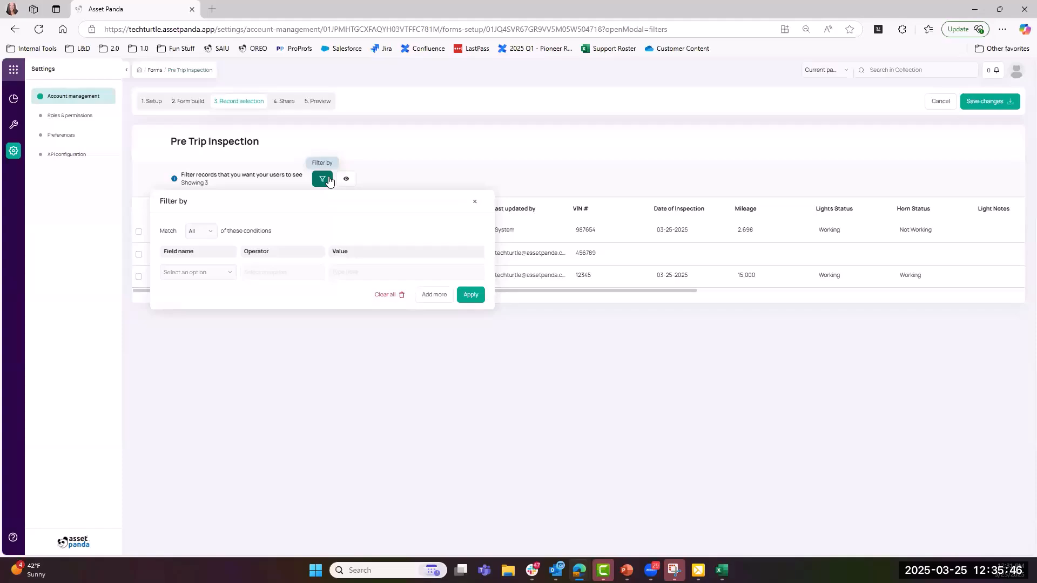
left_click(223, 272)
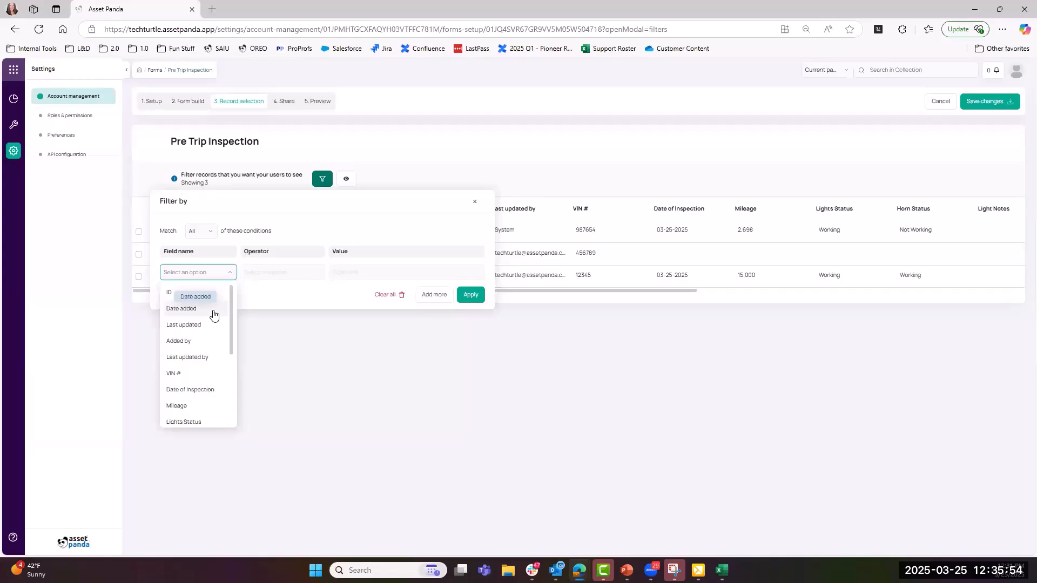
scroll(214, 314, "down", 2)
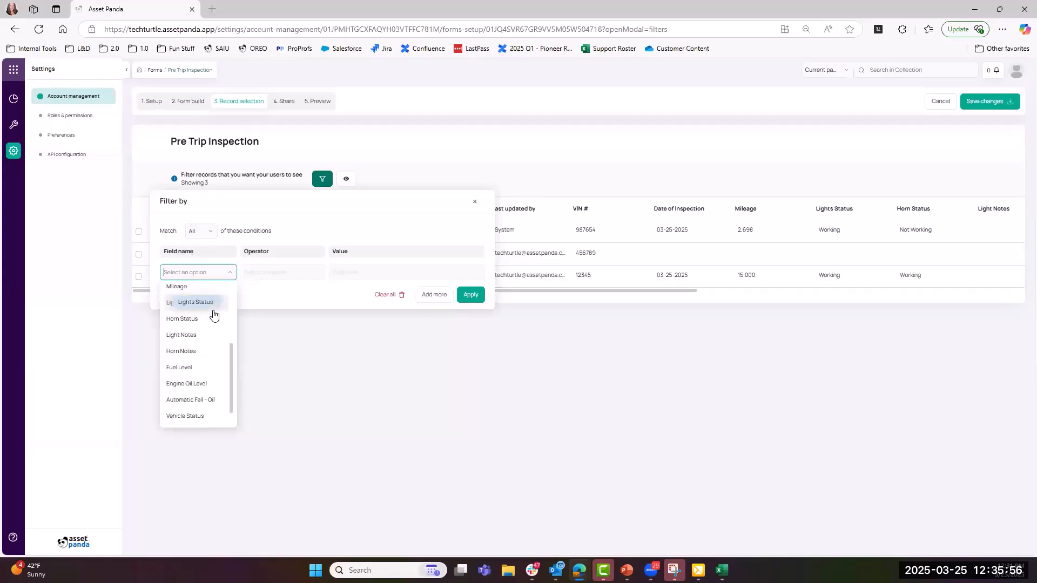
scroll(200, 368, "down", 1)
left_click(192, 399)
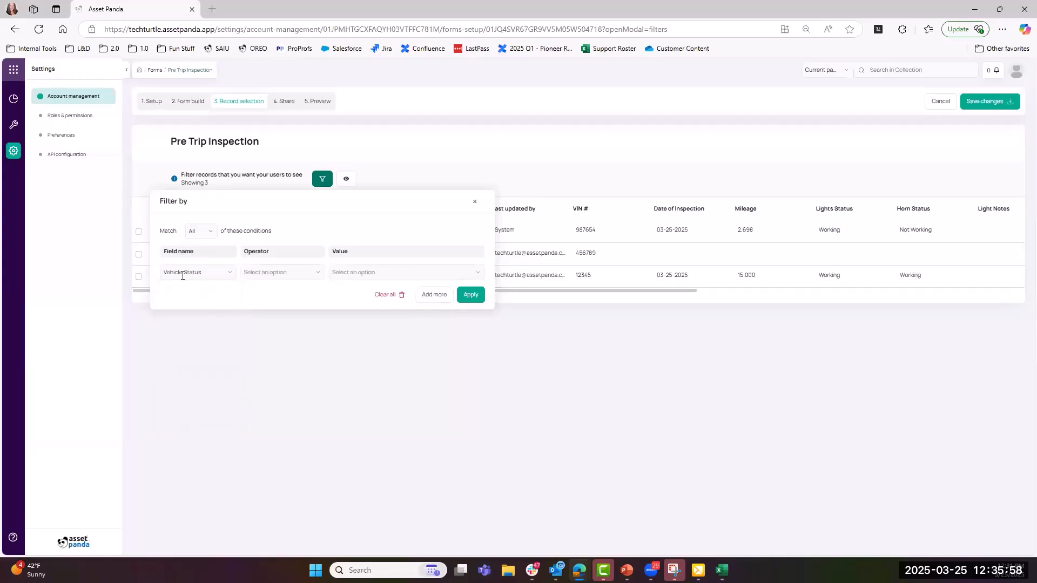
left_click(287, 271)
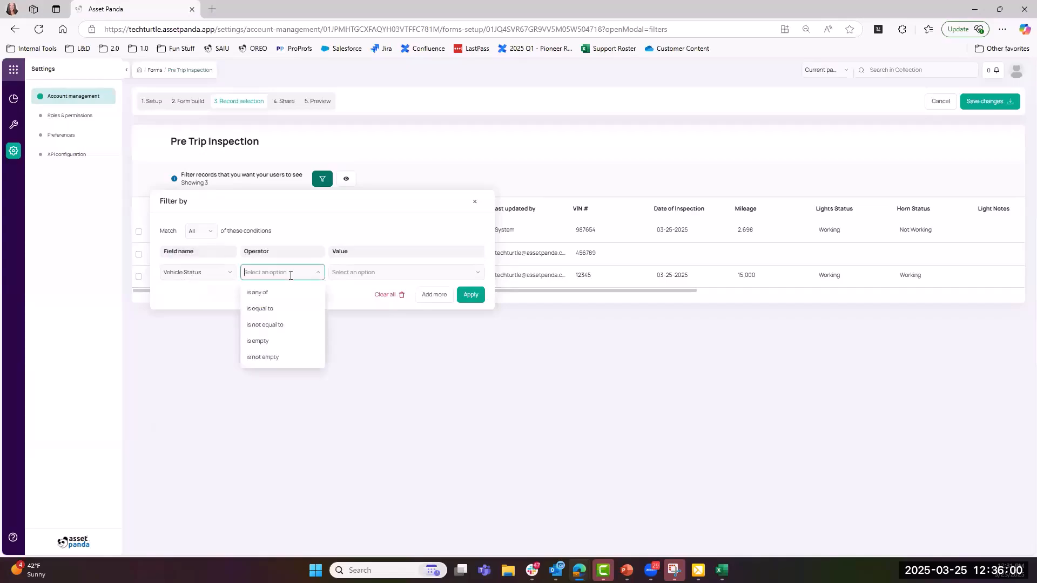
left_click(280, 308)
left_click(336, 271)
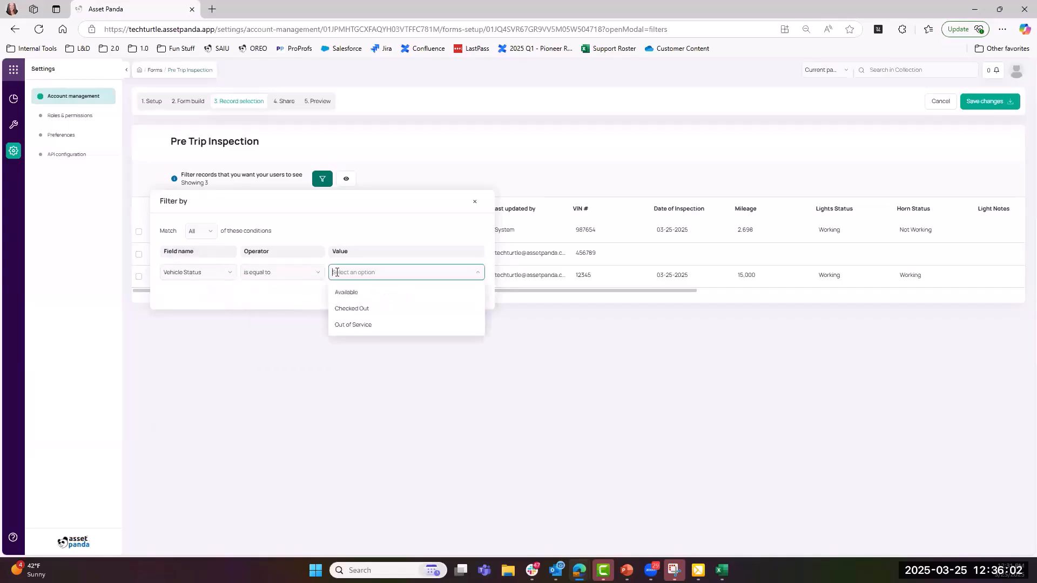
left_click(342, 289)
left_click(469, 295)
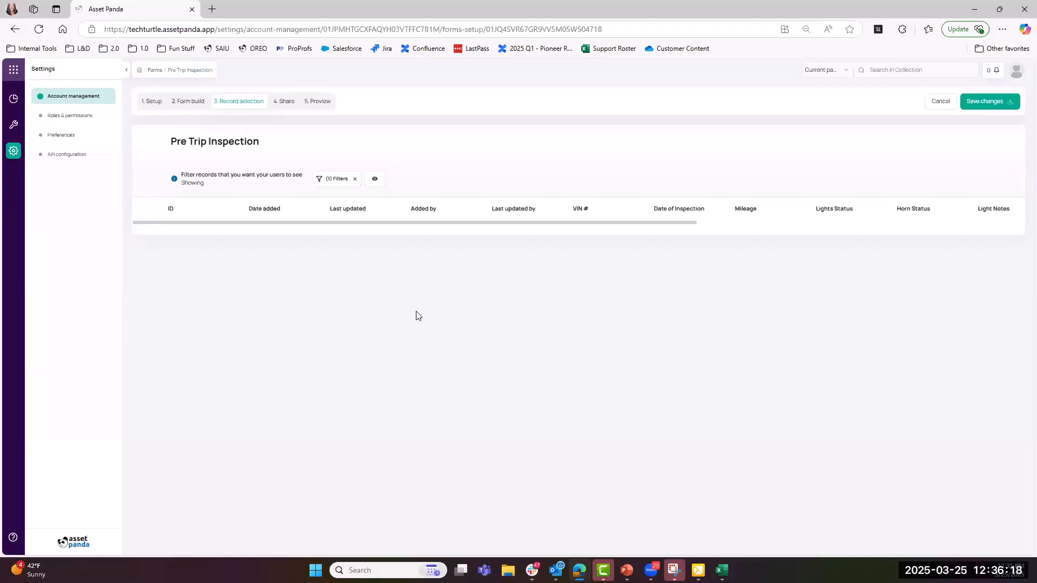
- Hide the ID, Date added and Last updated by columns; move VIN # and Date of Inspection to the top
left_click(375, 179)
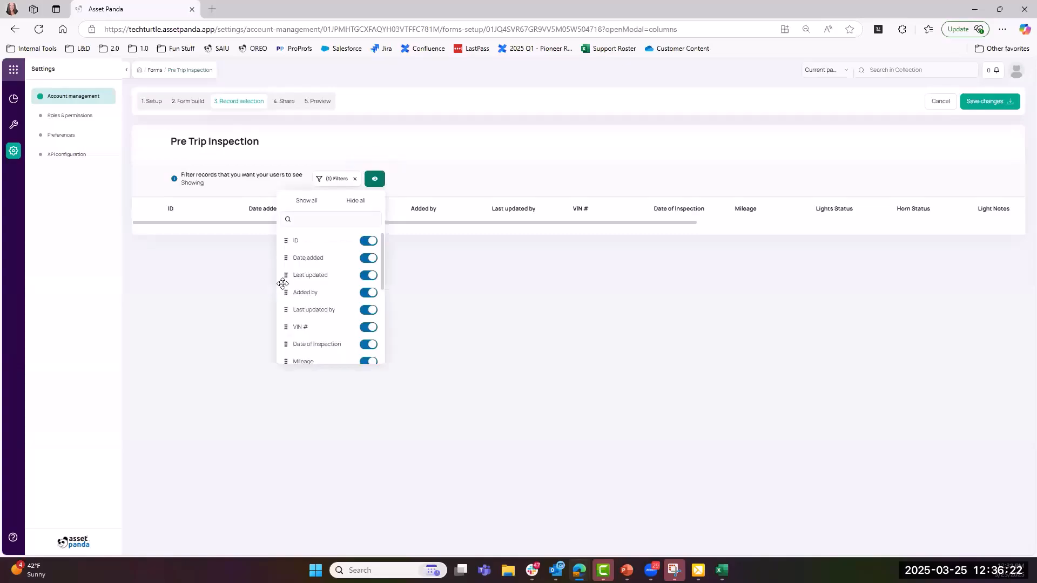
left_click(371, 242)
left_click(369, 258)
left_click(368, 310)
left_click_drag(287, 325, 285, 239)
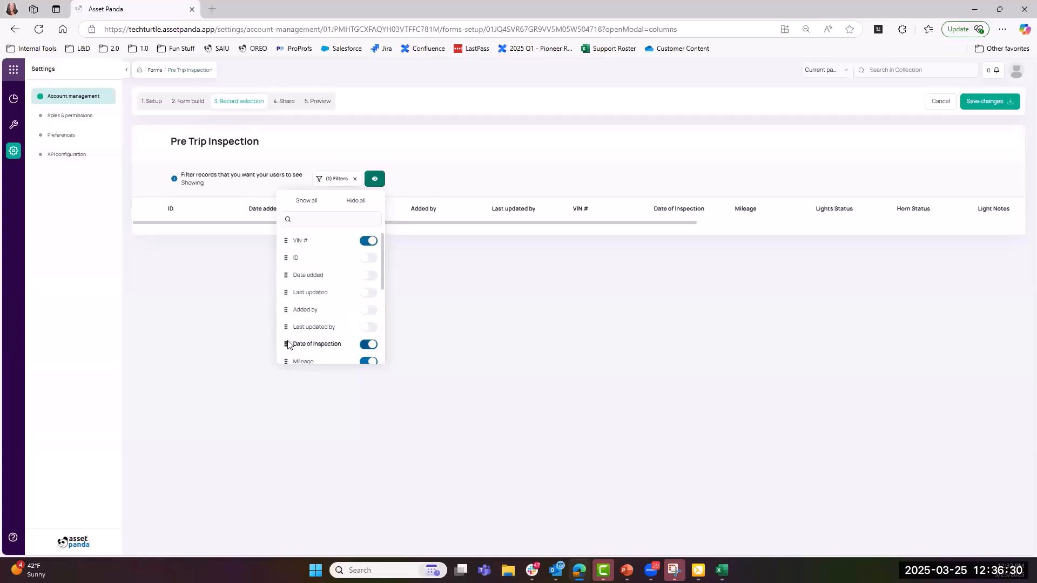
left_click_drag(287, 344, 296, 258)
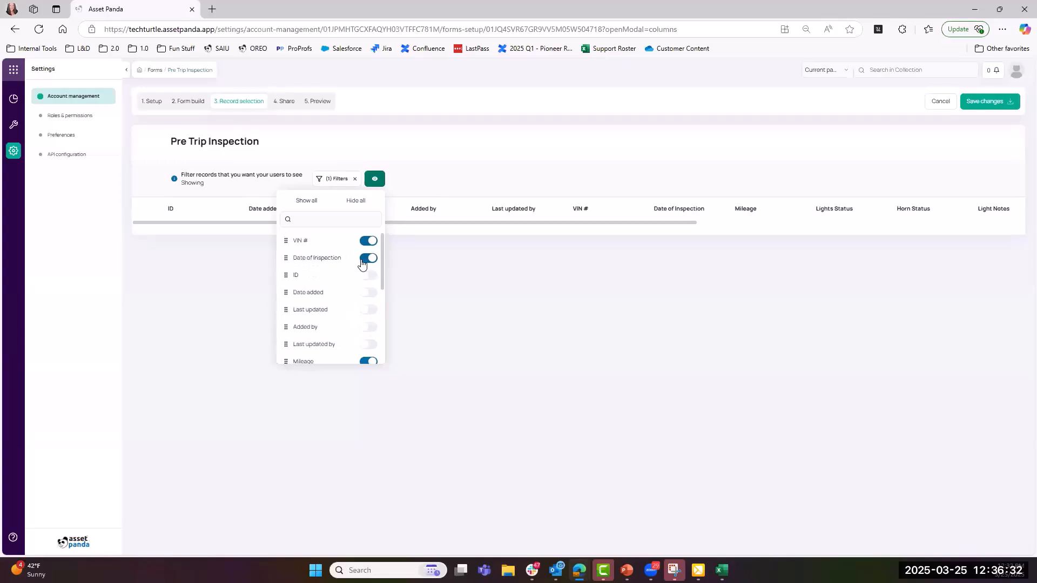
- Hide Light Notes, Fuel Level, Automatic Fail - Oil and Service Ticket Notes; place Vehicle Status below VIN #
scroll(359, 297, "down", 1)
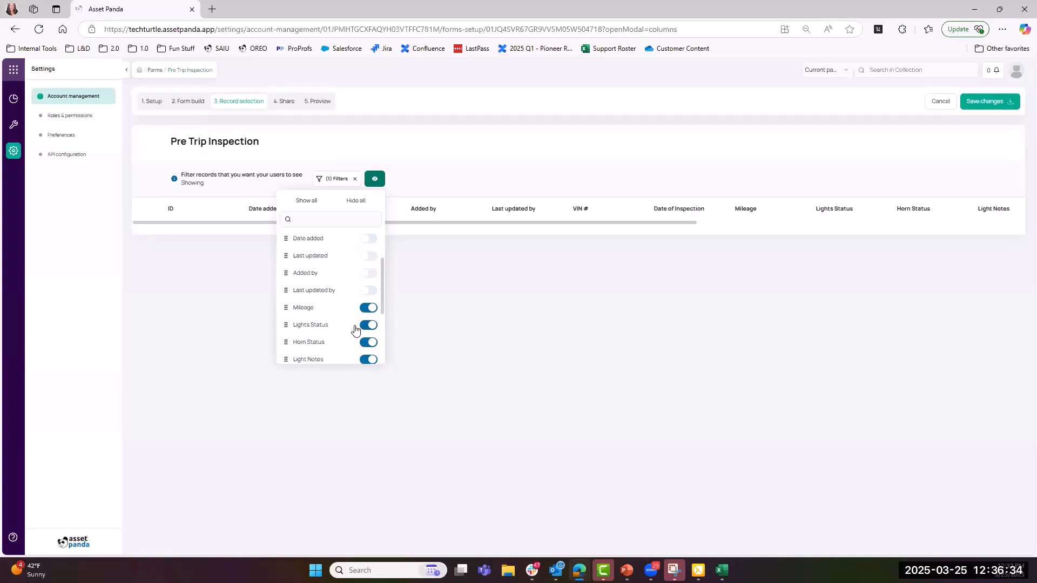
left_click(368, 359)
scroll(351, 334, "down", 3)
left_click(365, 285)
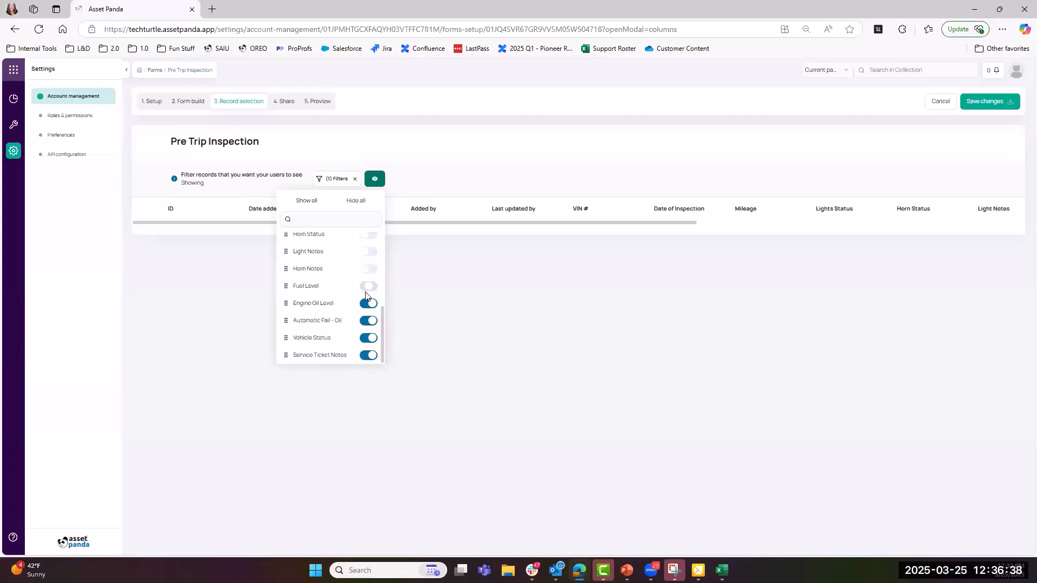
left_click(368, 320)
left_click(368, 355)
left_click_drag(286, 338, 293, 258)
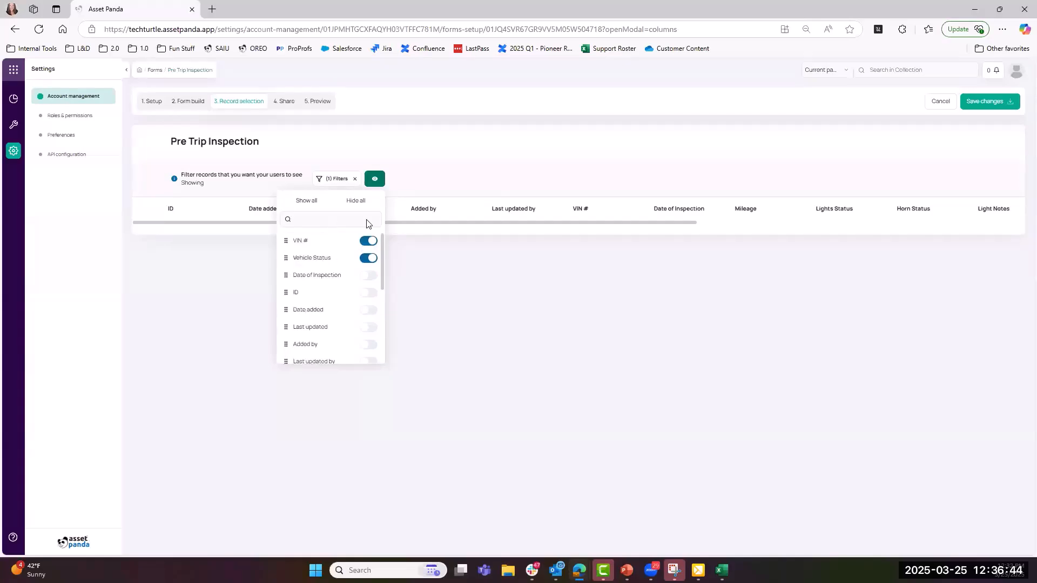
left_click(315, 360)
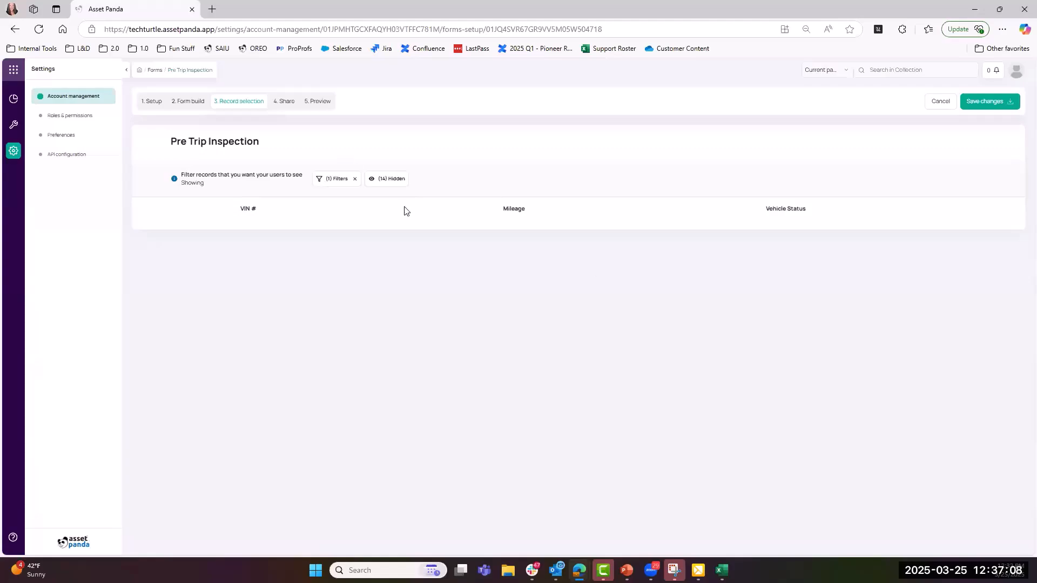
- Save the filter and column changes and go to the 4. Share step
left_click(968, 105)
left_click(285, 102)
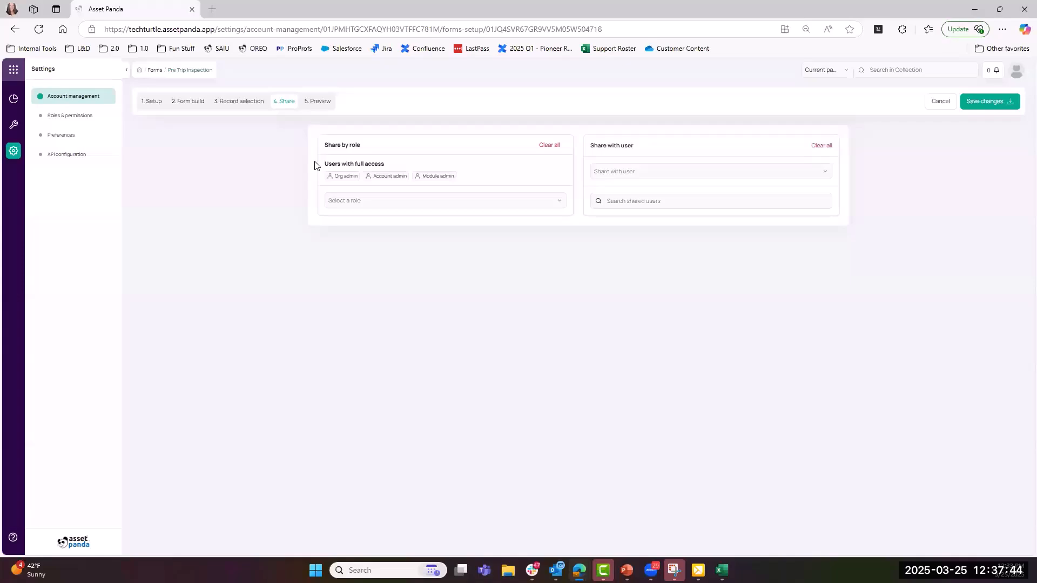
- Pick Collaborator under Share by role, save the change, and go to 5. Preview
left_click(354, 202)
left_click(354, 225)
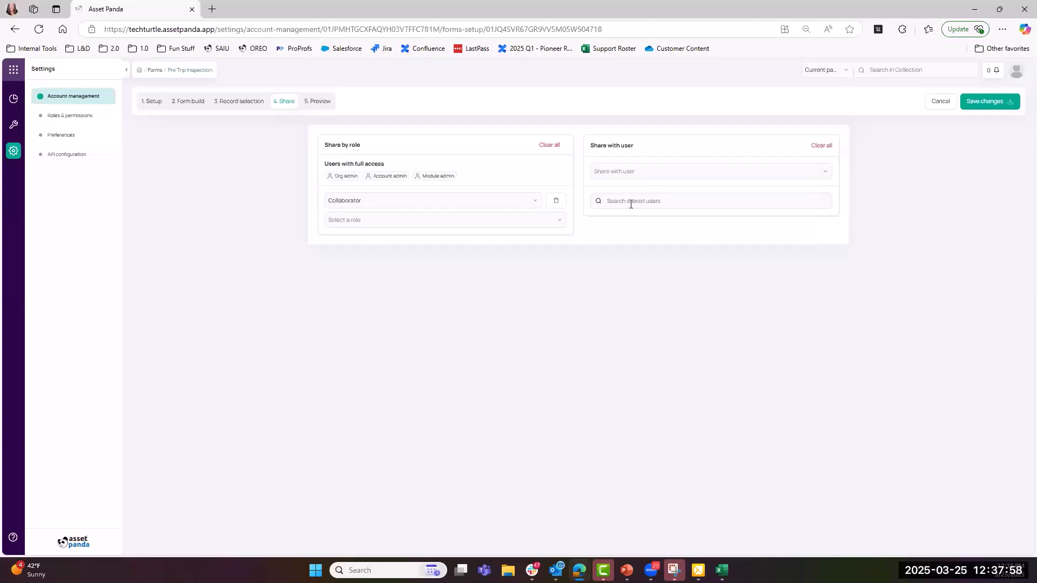
left_click(994, 102)
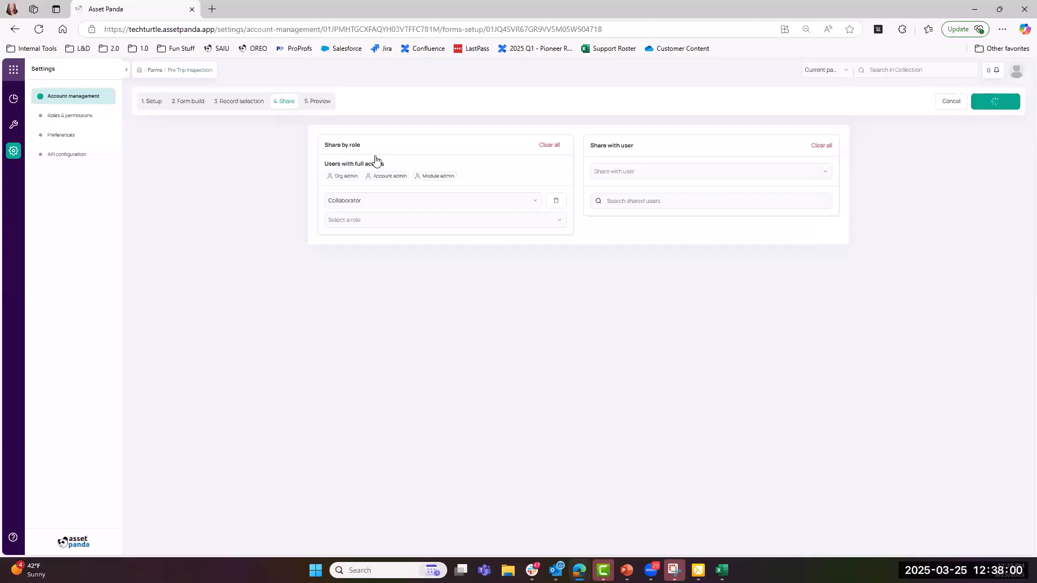
left_click(319, 103)
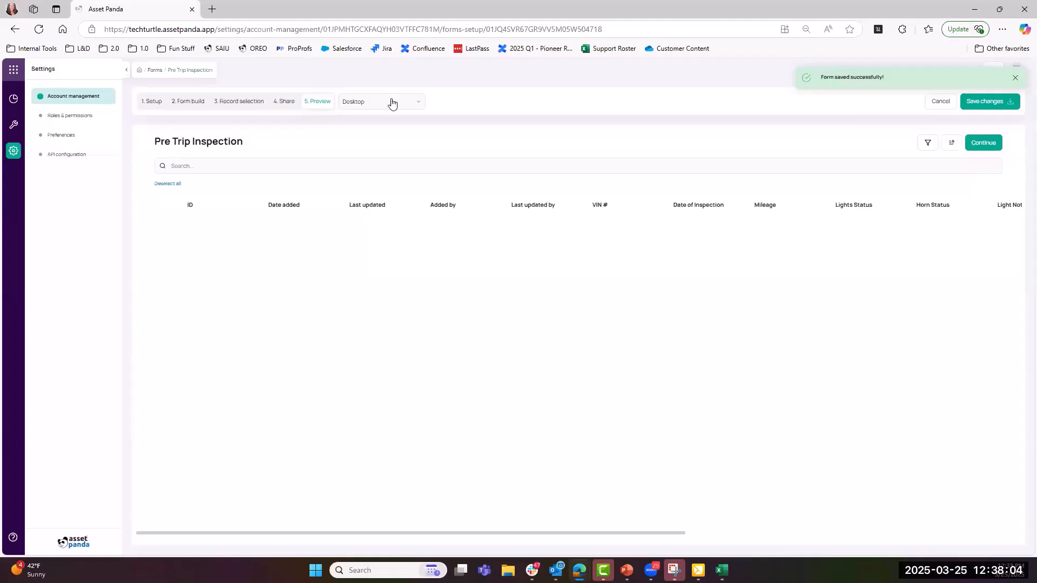
left_click(419, 110)
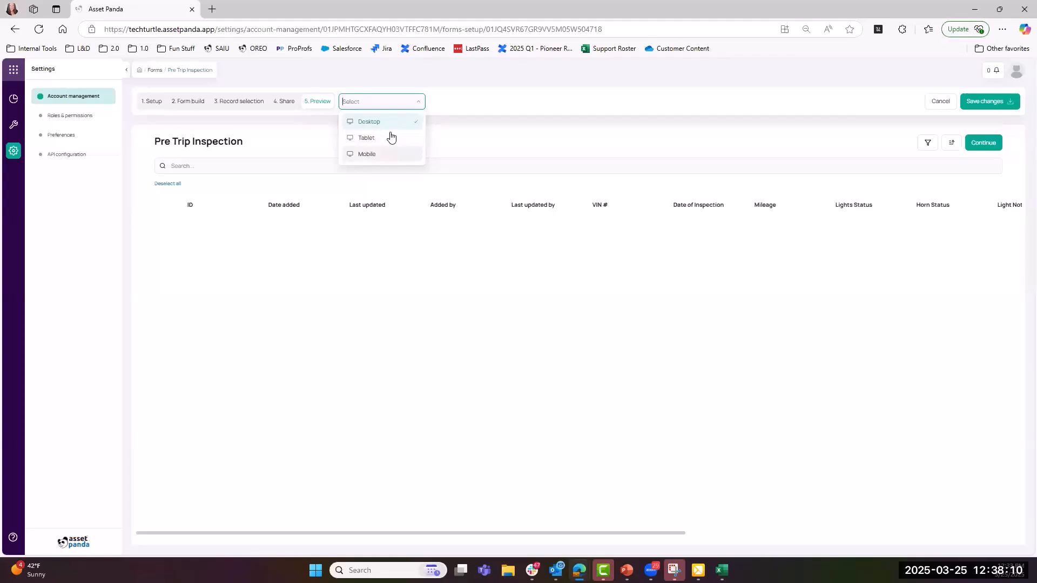
left_click(430, 108)
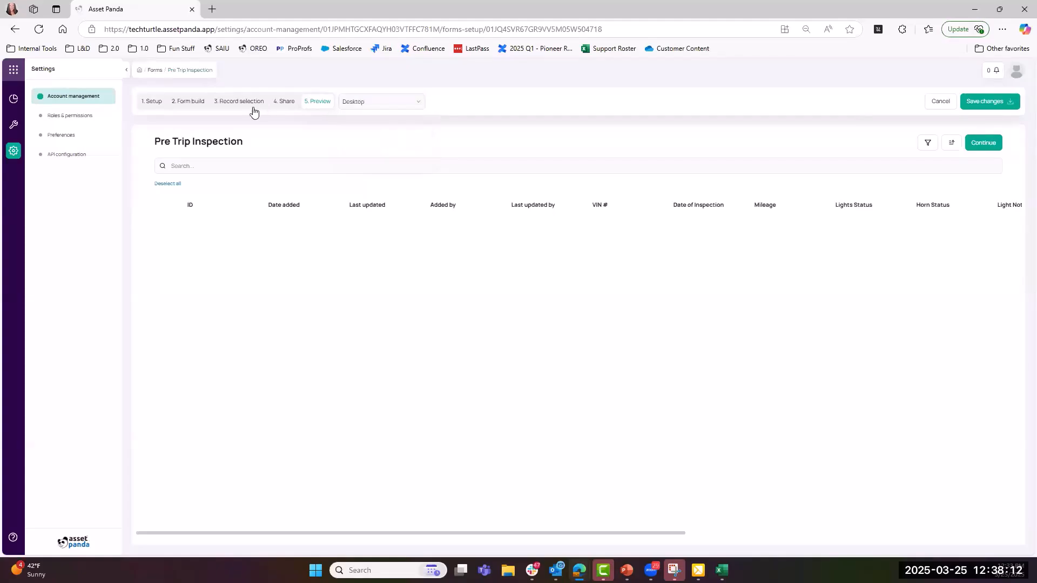
- Clear the Vehicle Status filter in Record selection, save, and return to the Preview step
left_click(251, 108)
left_click(335, 179)
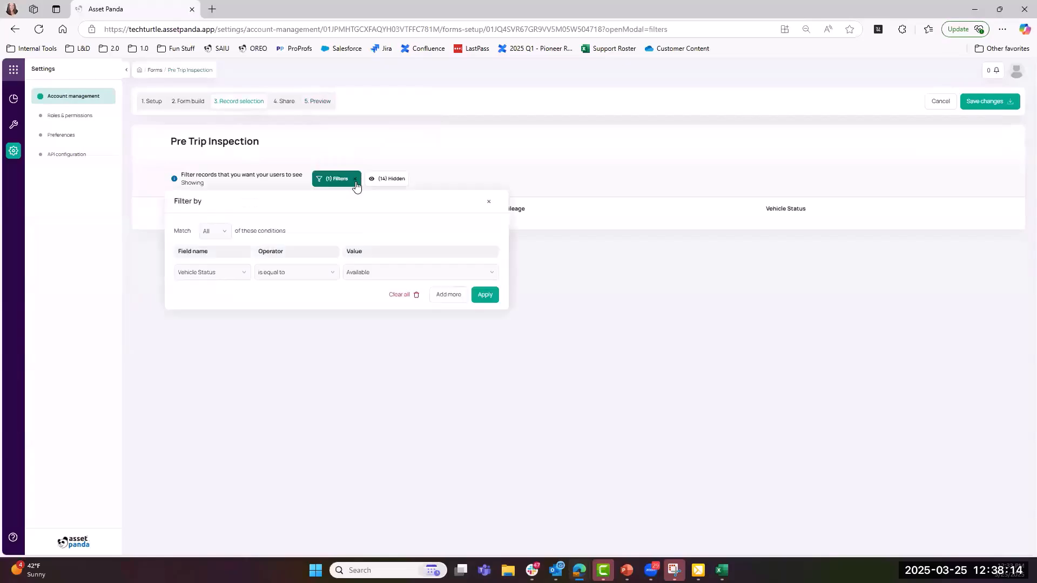
left_click(402, 295)
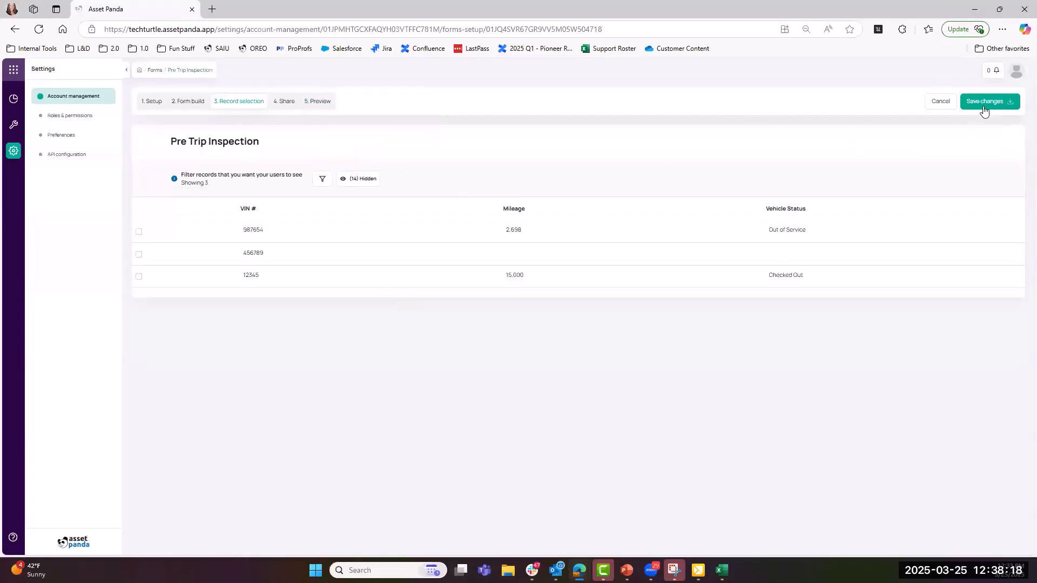
left_click(984, 101)
left_click(324, 103)
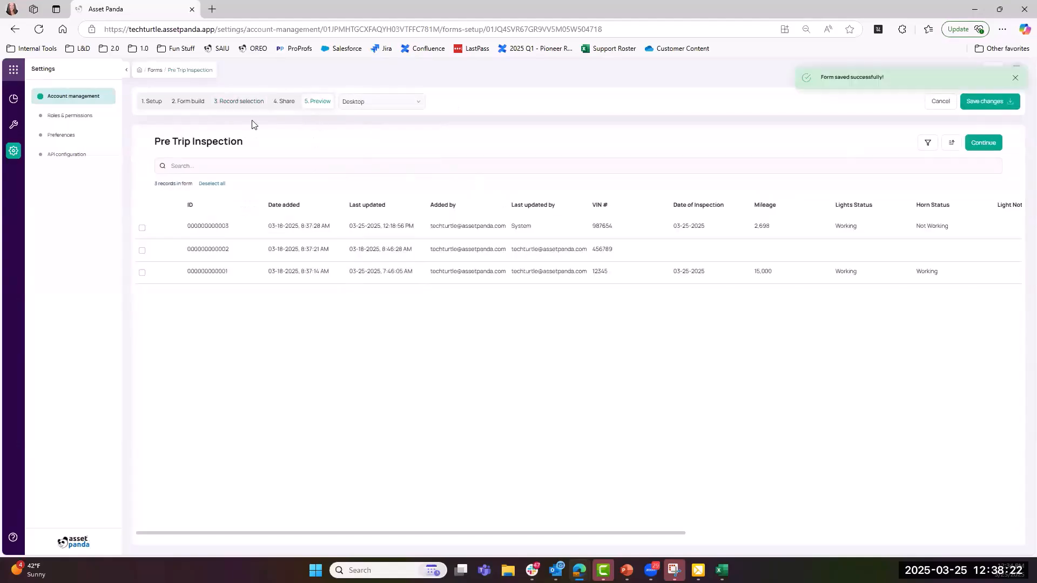
left_click(378, 102)
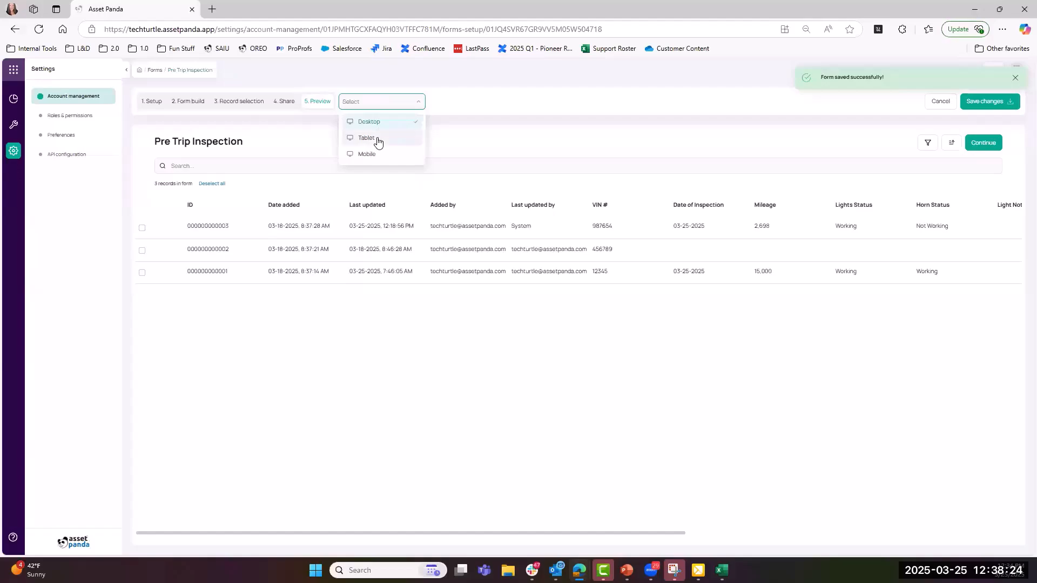
left_click(378, 138)
left_click(422, 102)
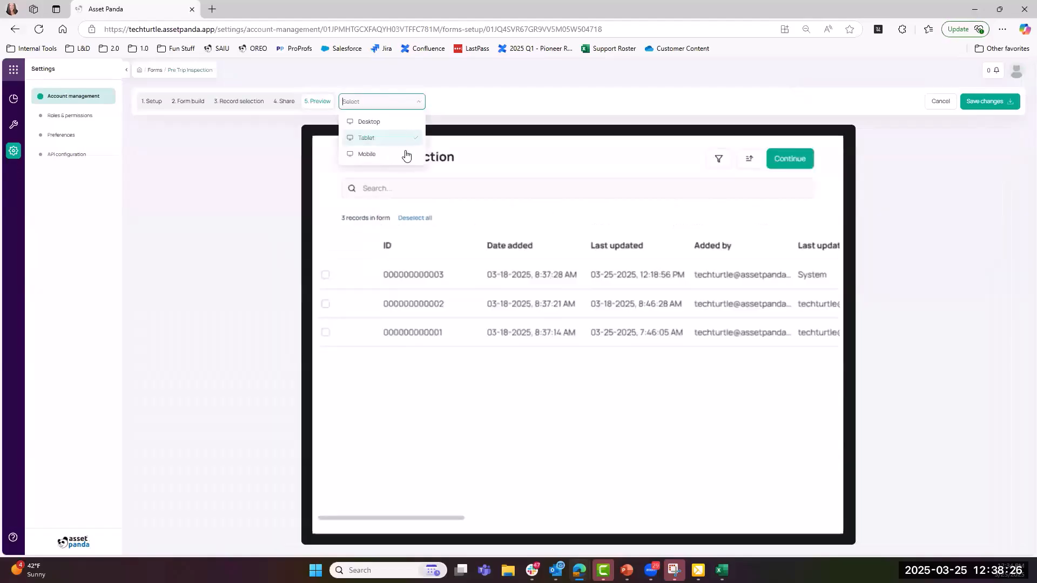
left_click(407, 154)
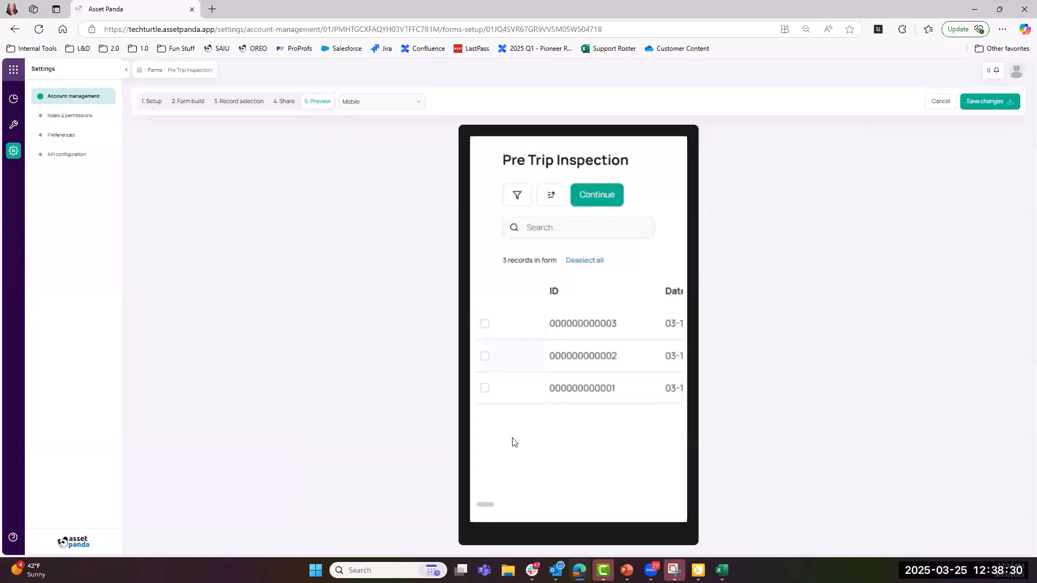
left_click_drag(489, 506, 592, 509)
left_click_drag(593, 509, 537, 502)
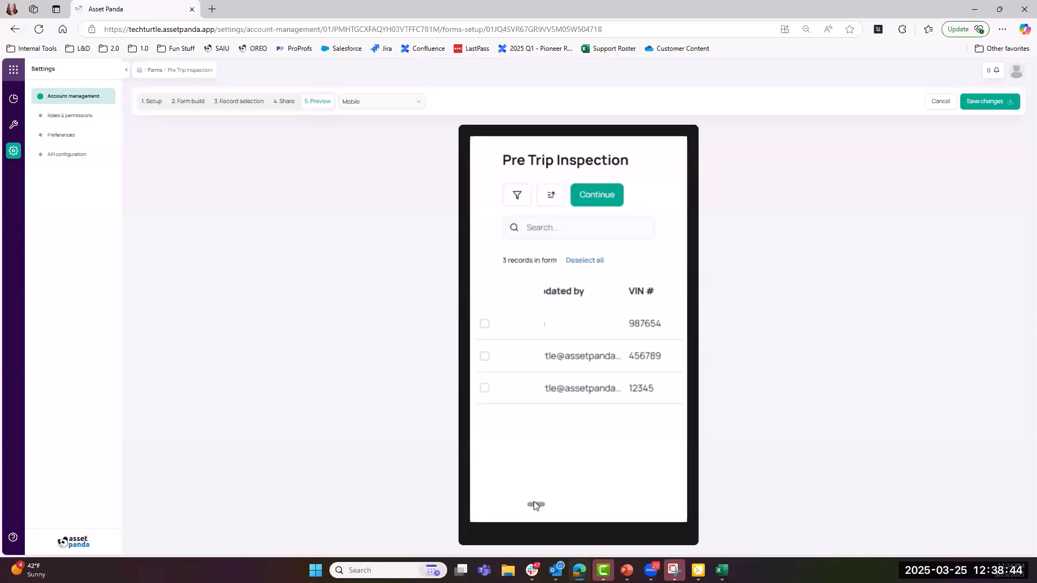
left_click_drag(534, 505, 586, 505)
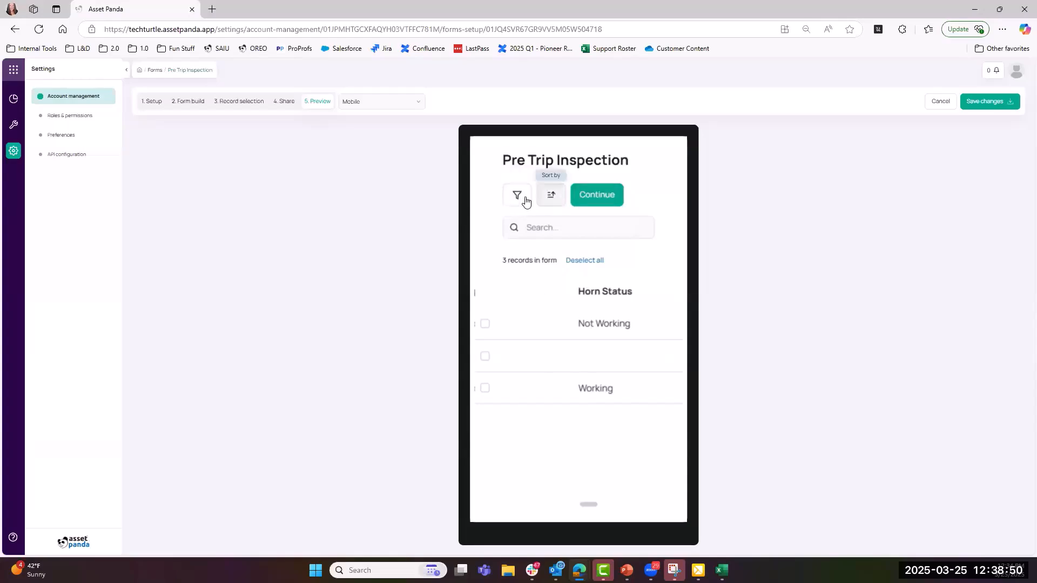
left_click(559, 227)
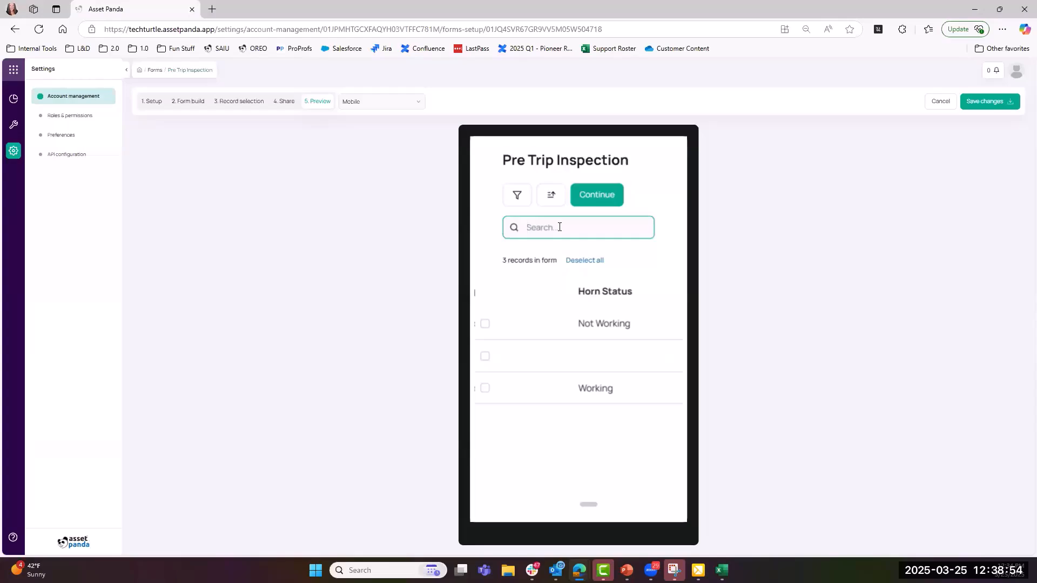
type("12")
left_click(327, 103)
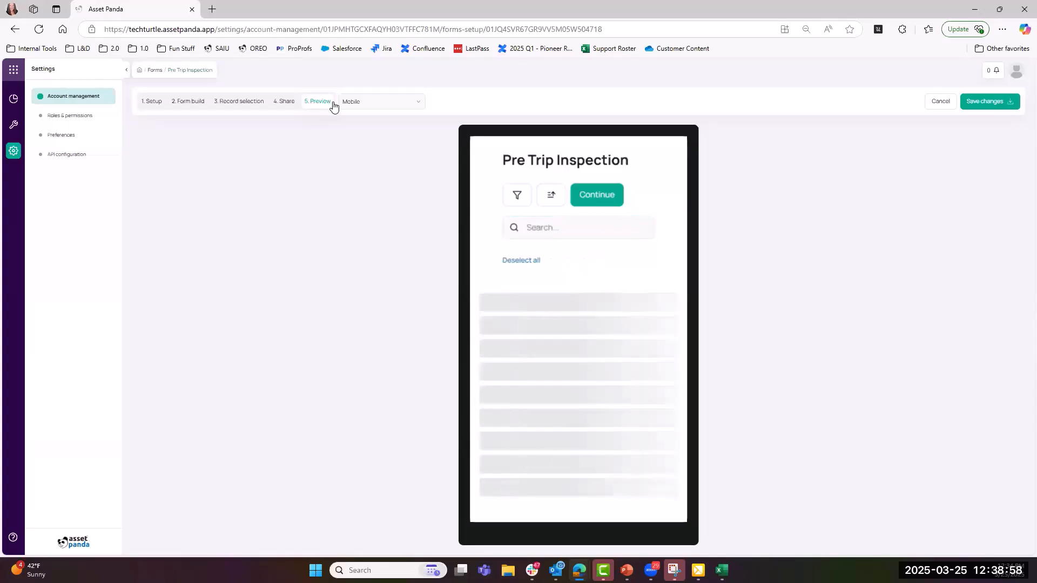
left_click(380, 103)
left_click(377, 120)
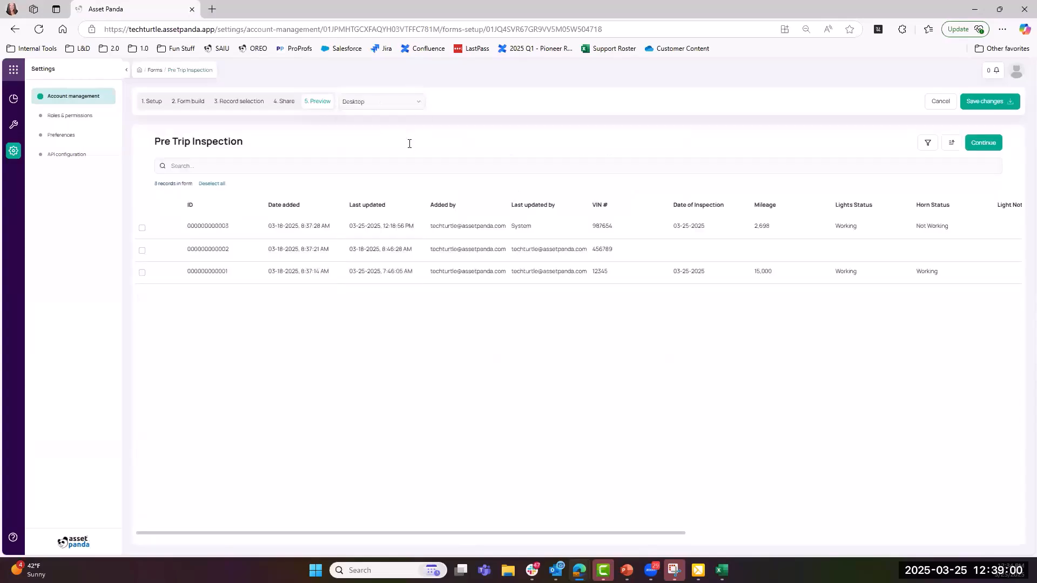
left_click(985, 143)
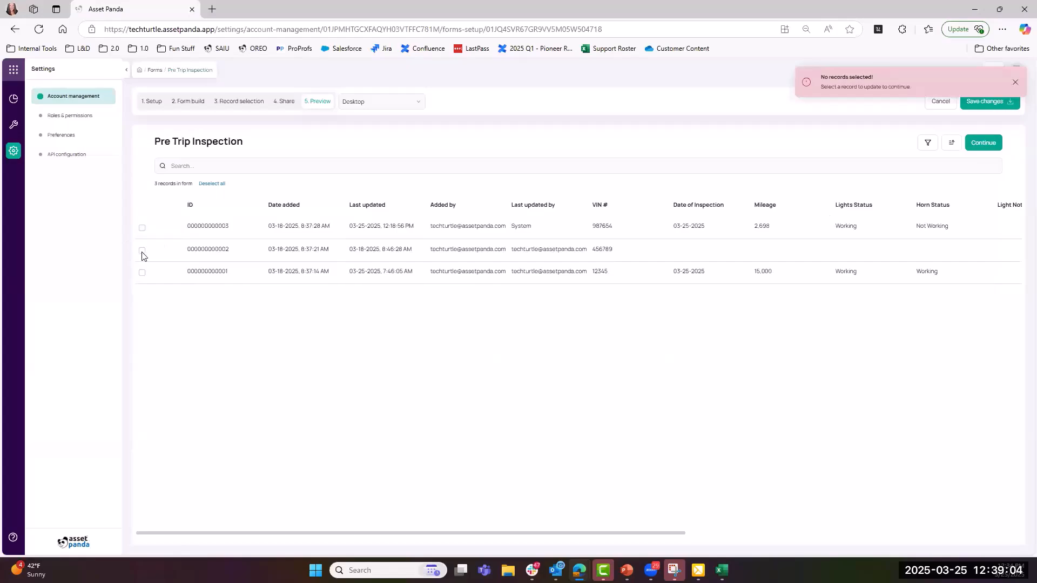
left_click(142, 227)
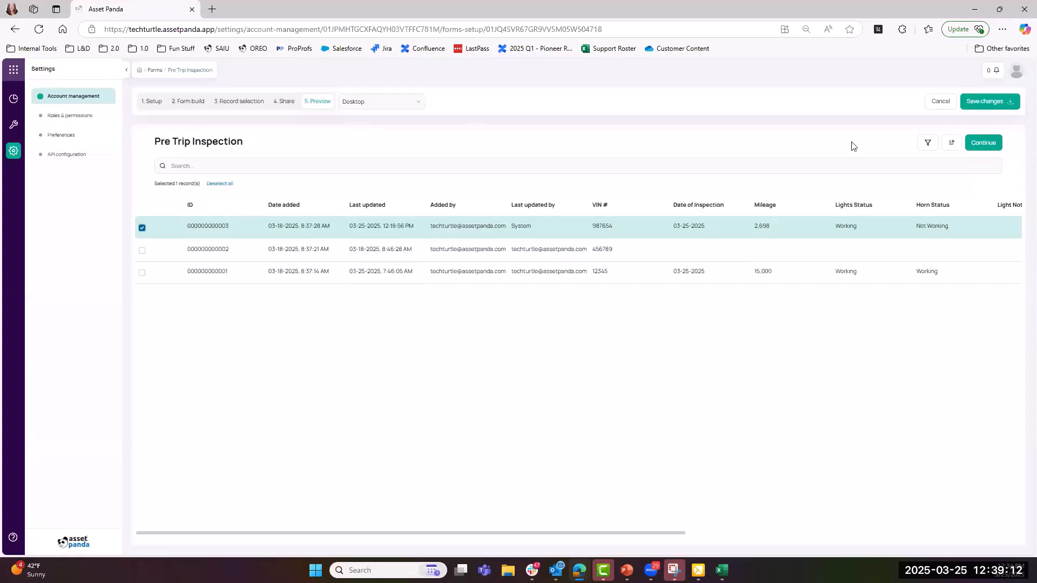
left_click(972, 108)
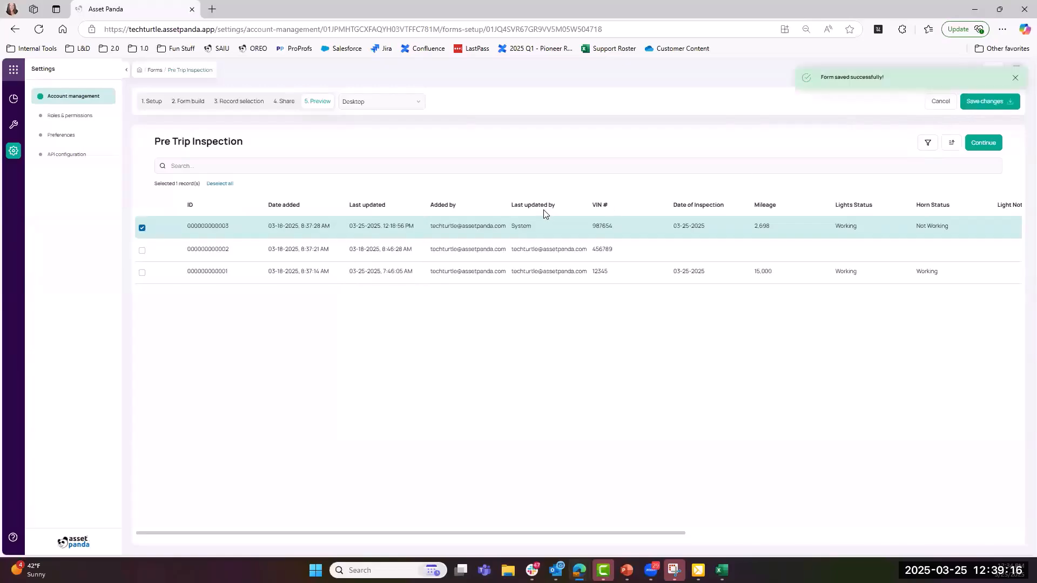
left_click(16, 154)
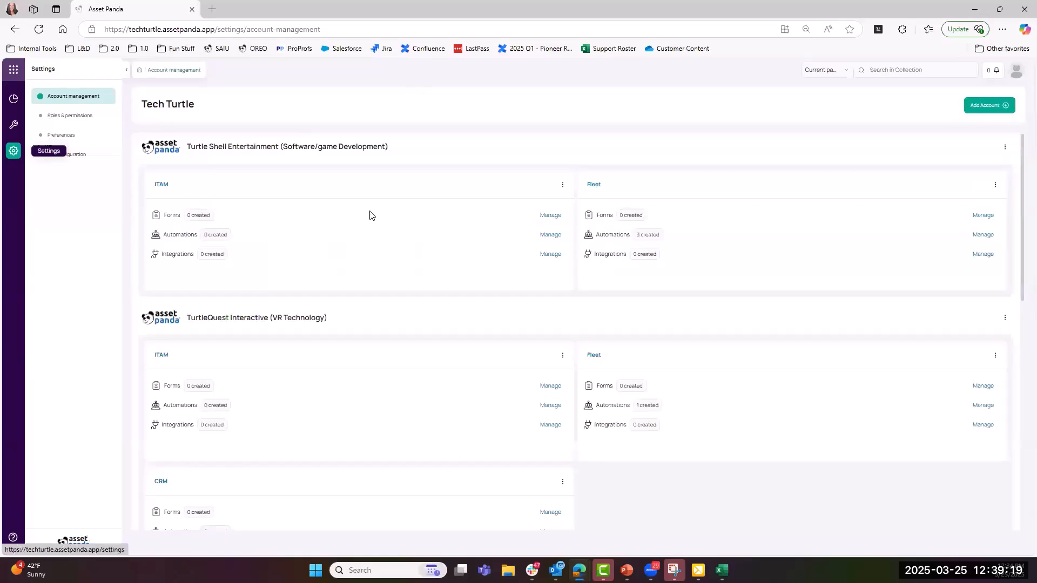
left_click(595, 185)
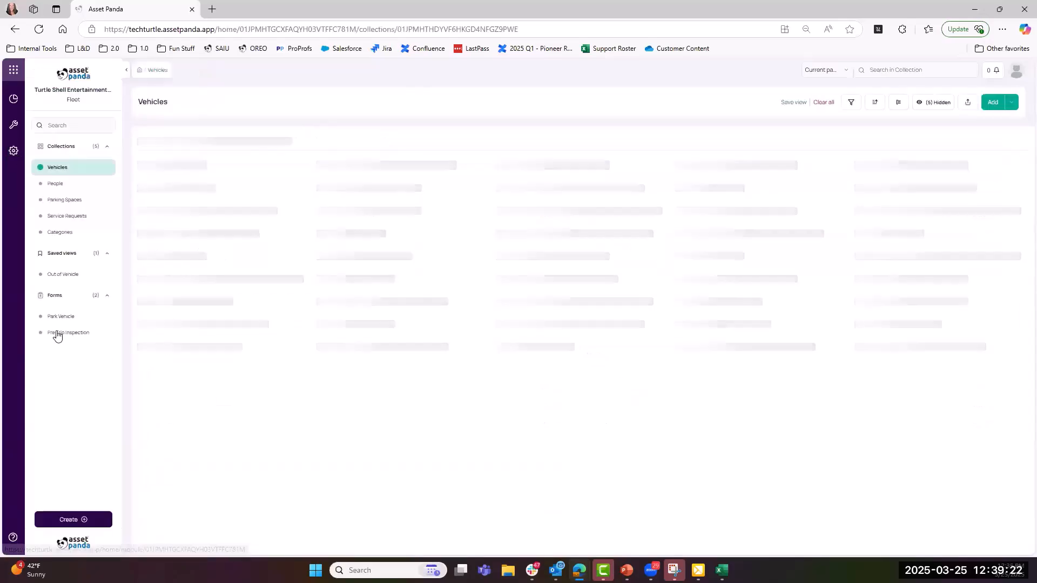
left_click_drag(62, 336, 81, 354)
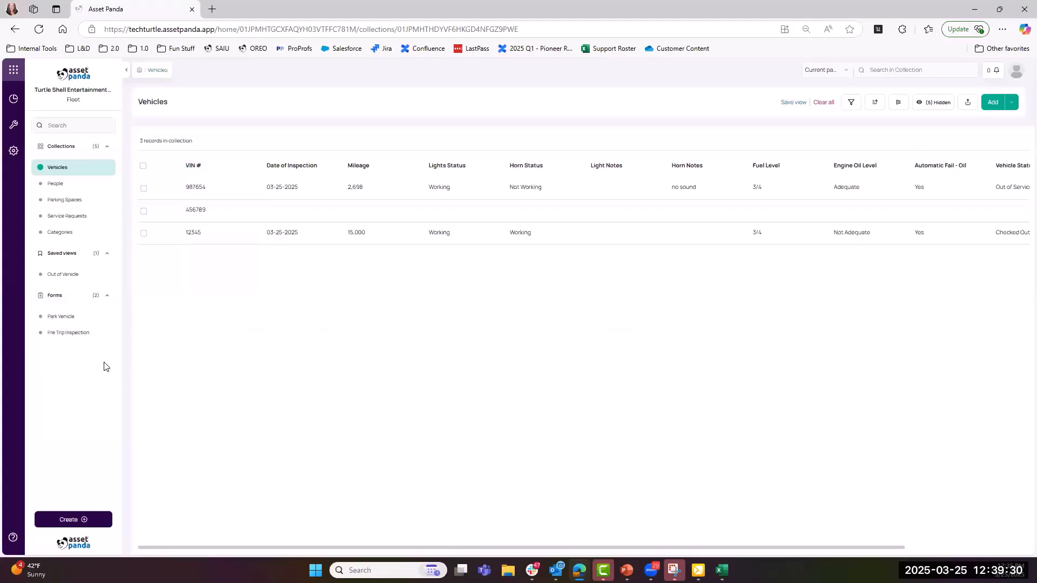
left_click_drag(72, 340, 43, 147)
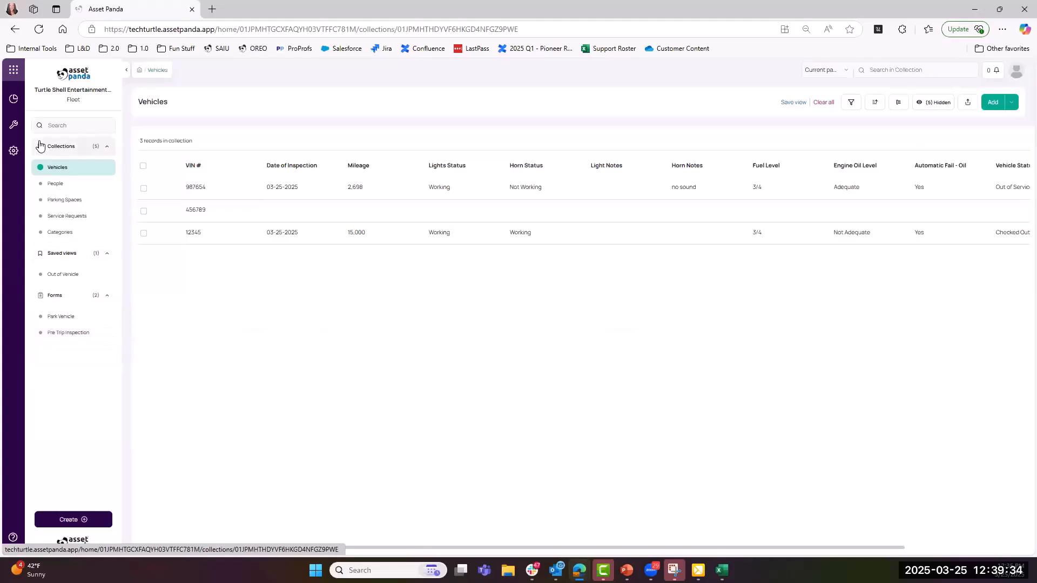
left_click(13, 152)
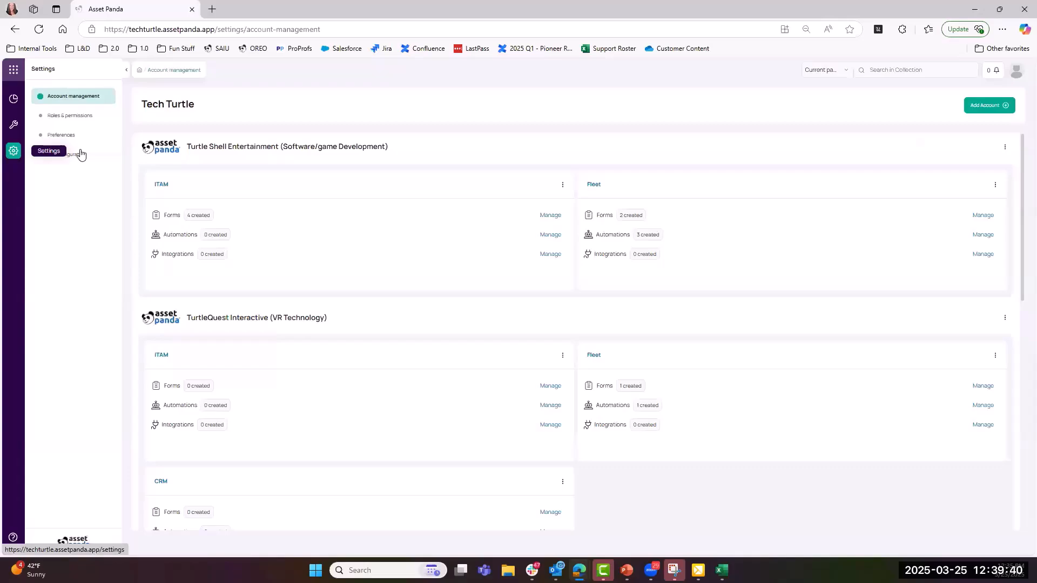
- Manage the Fleet card's automations and open Out of Service - Automatic Oil
left_click(979, 237)
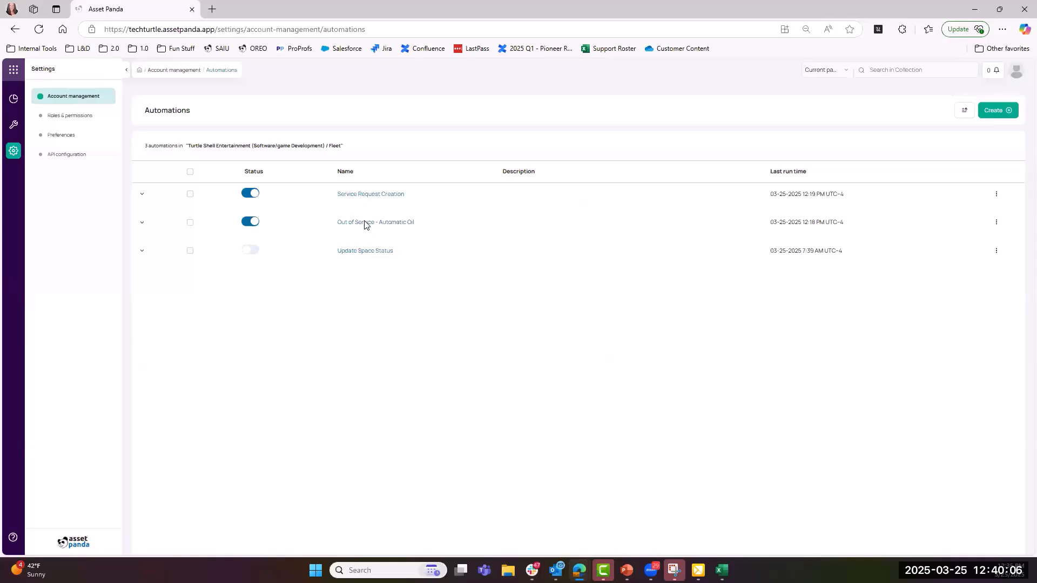
left_click(365, 223)
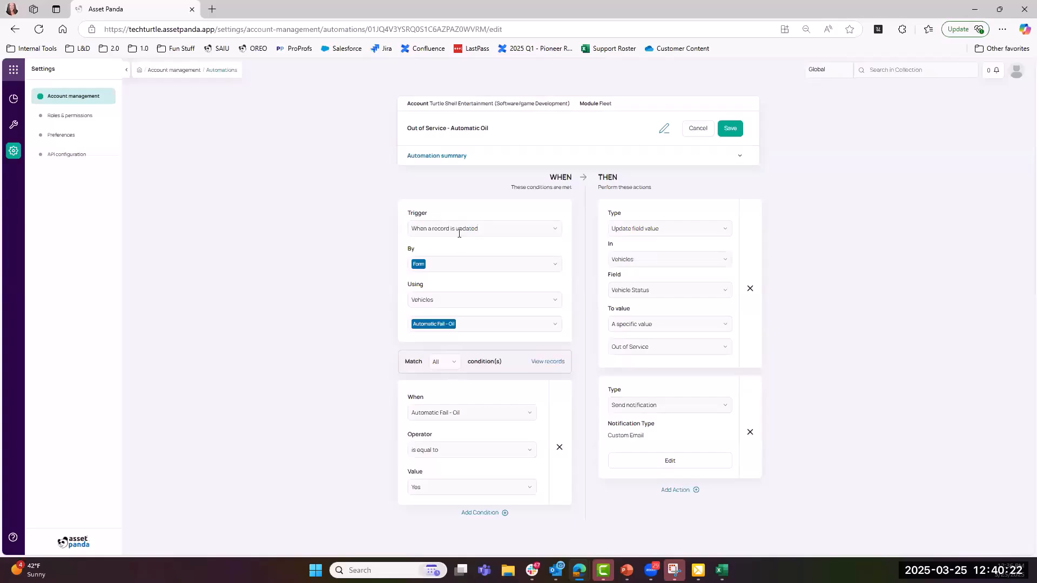
left_click(432, 266)
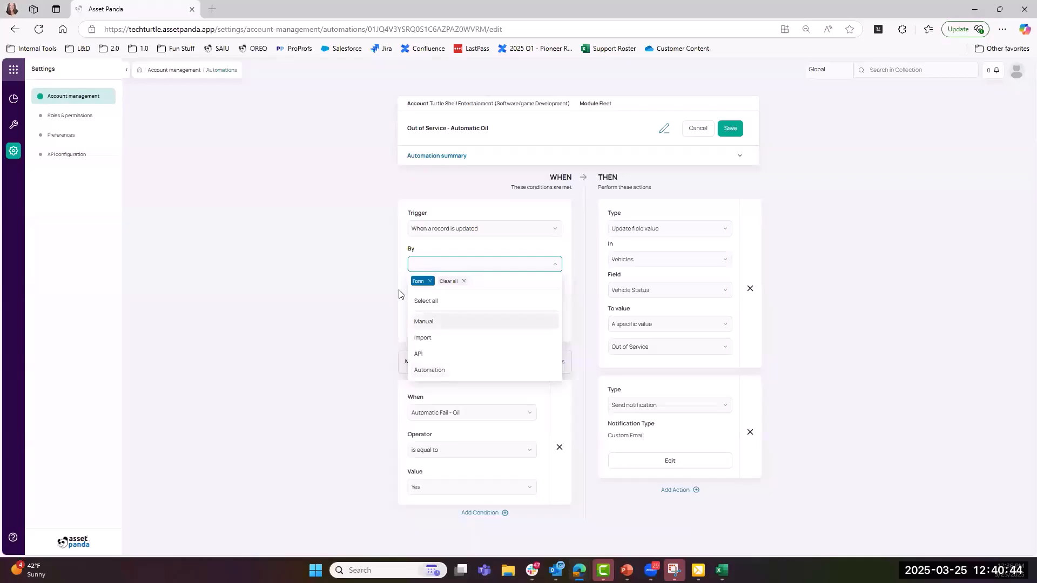
left_click(424, 280)
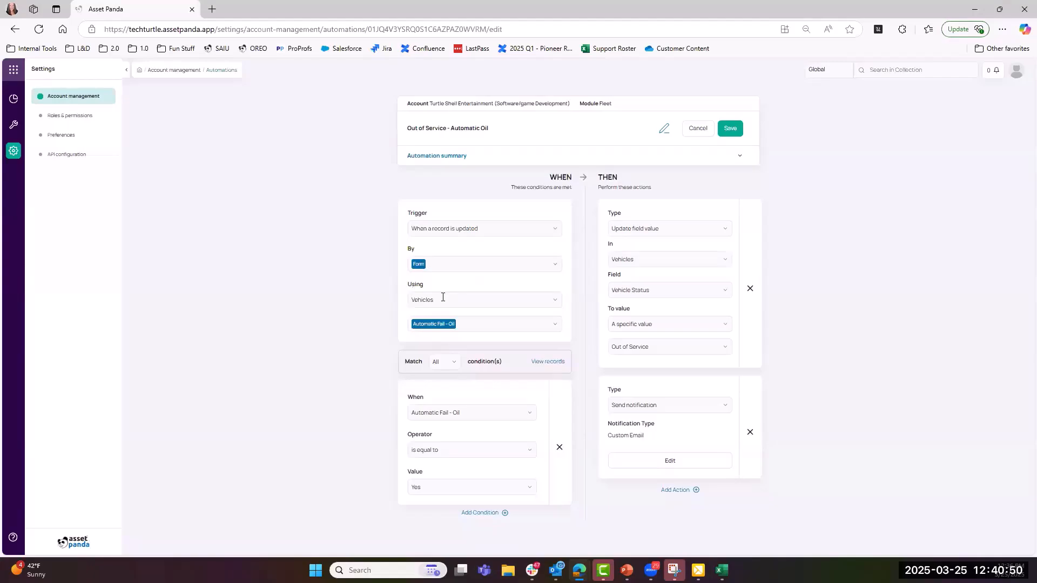
left_click(555, 327)
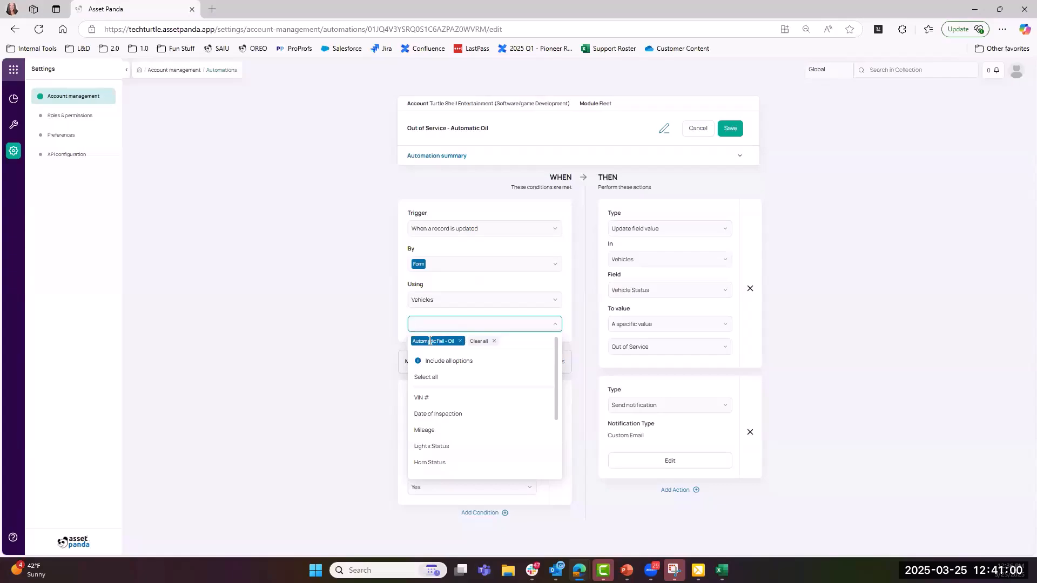
left_click(386, 333)
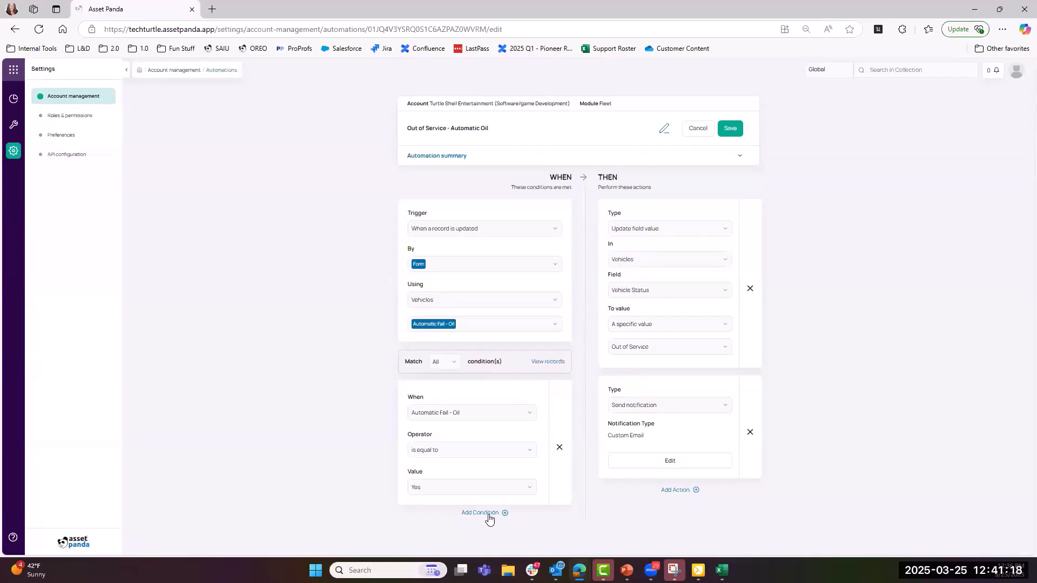
left_click(442, 364)
- Check the first action's types, keeping Update field value, then edit the notification's custom email
left_click(728, 231)
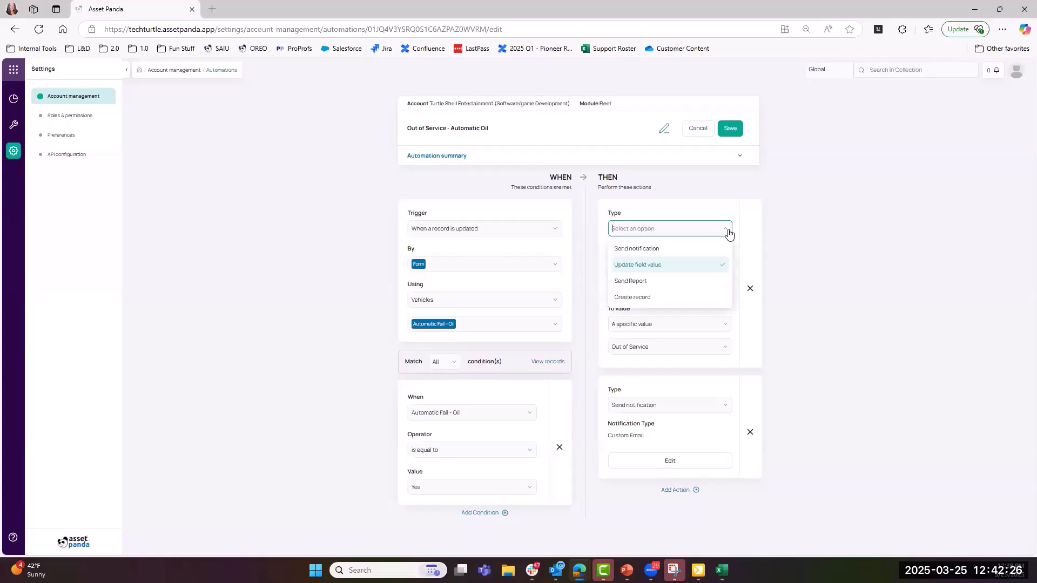
left_click(693, 205)
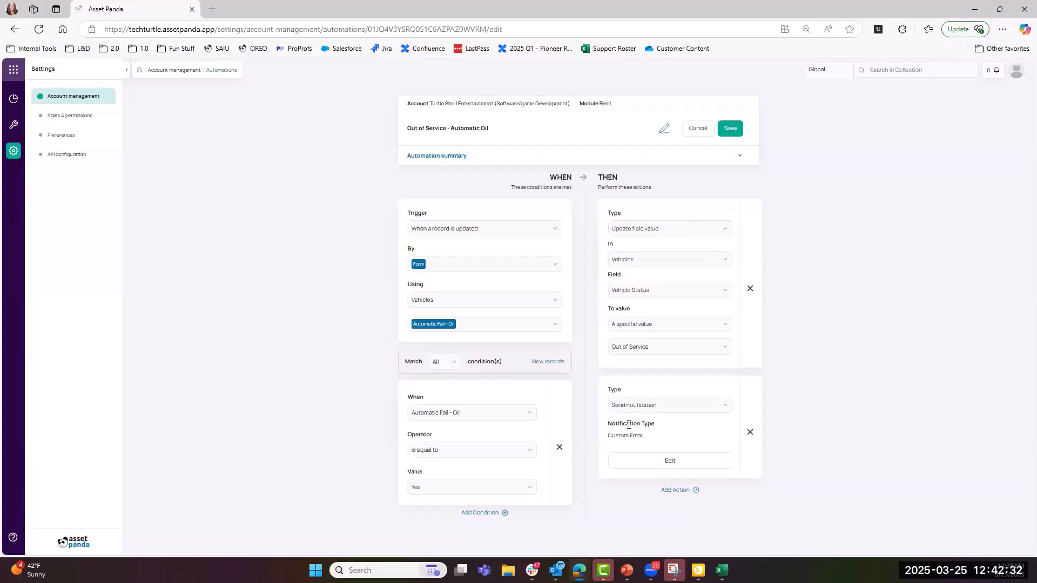
left_click(675, 463)
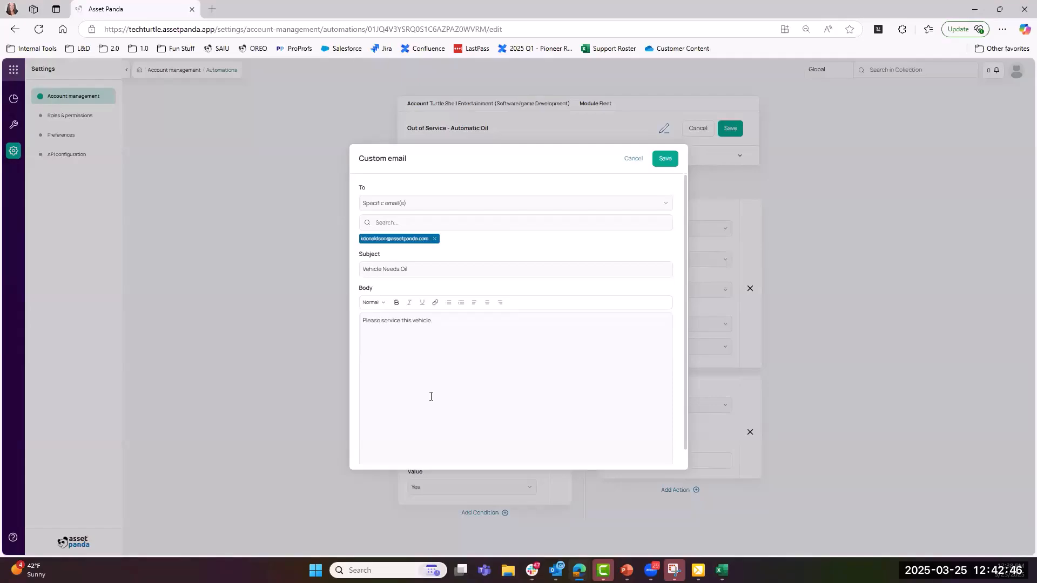
- Bold the word 'Please' in the Vehicle Needs Oil email body
double_click(367, 321)
left_click(396, 302)
left_click(403, 352)
left_click(402, 204)
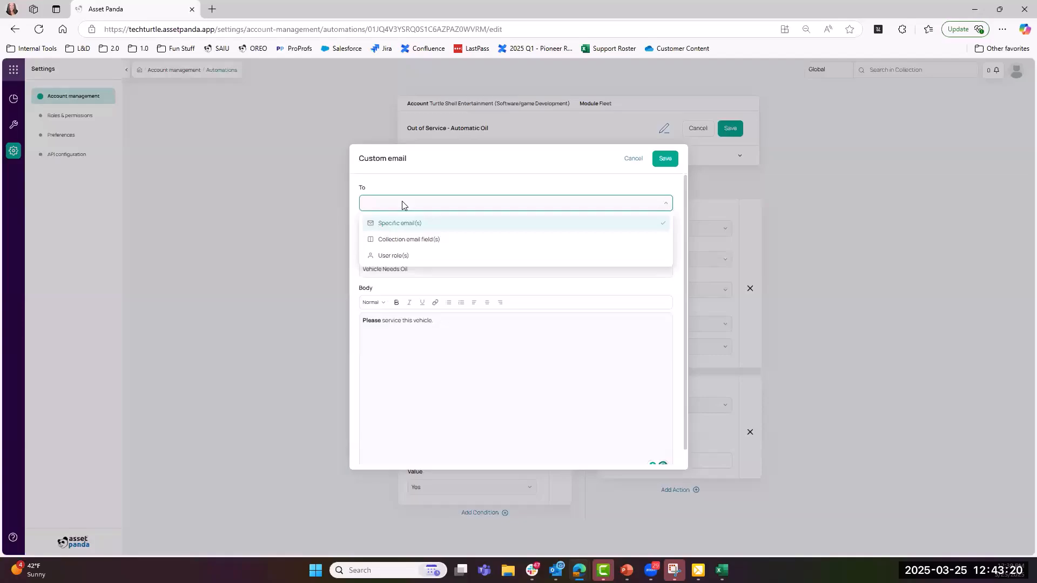
- Set the email recipients to User role(s) and look over the predefined roles list
left_click(407, 257)
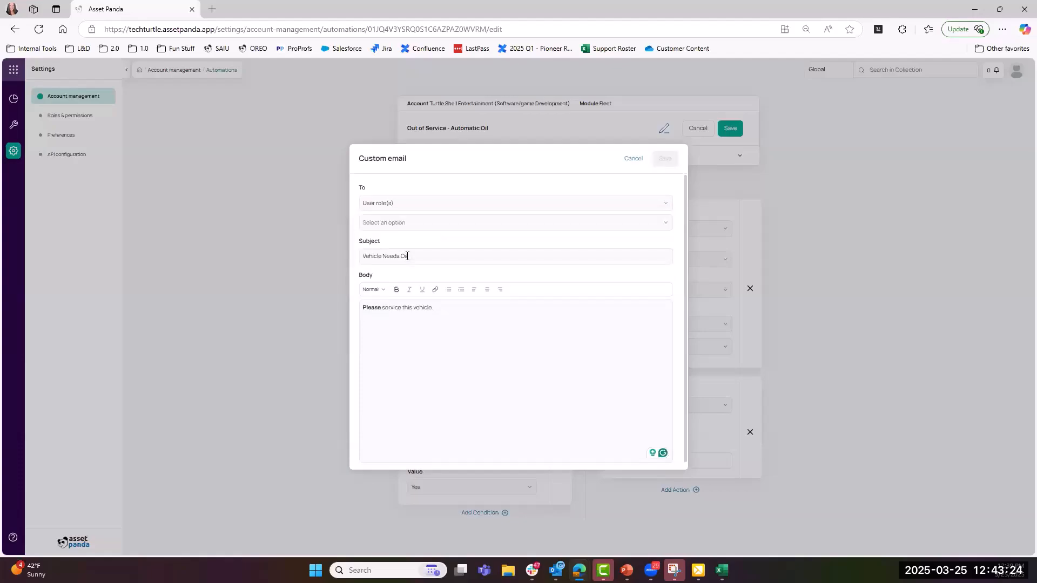
left_click(399, 207)
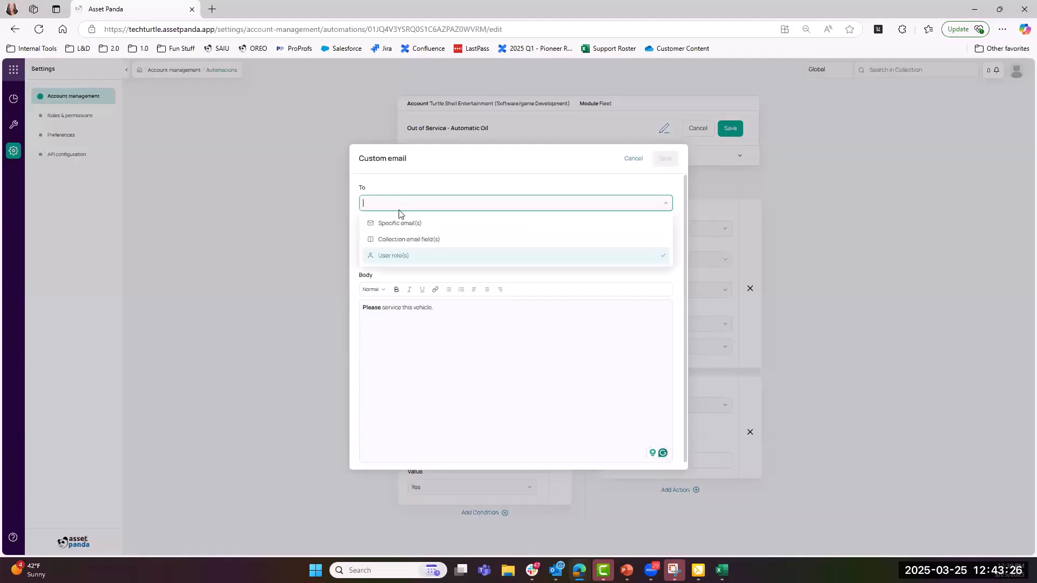
left_click(405, 257)
left_click(397, 222)
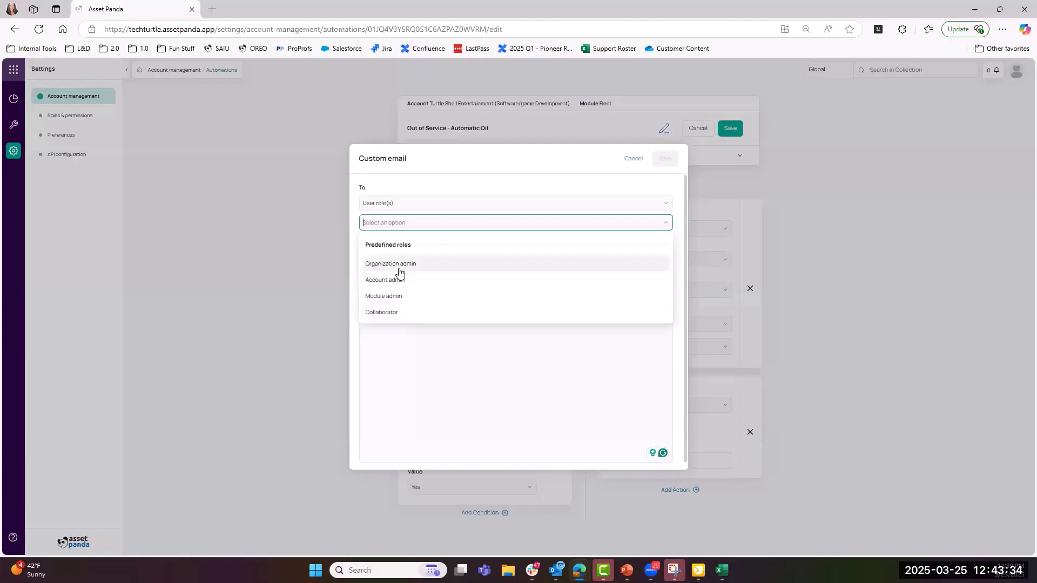
left_click(399, 204)
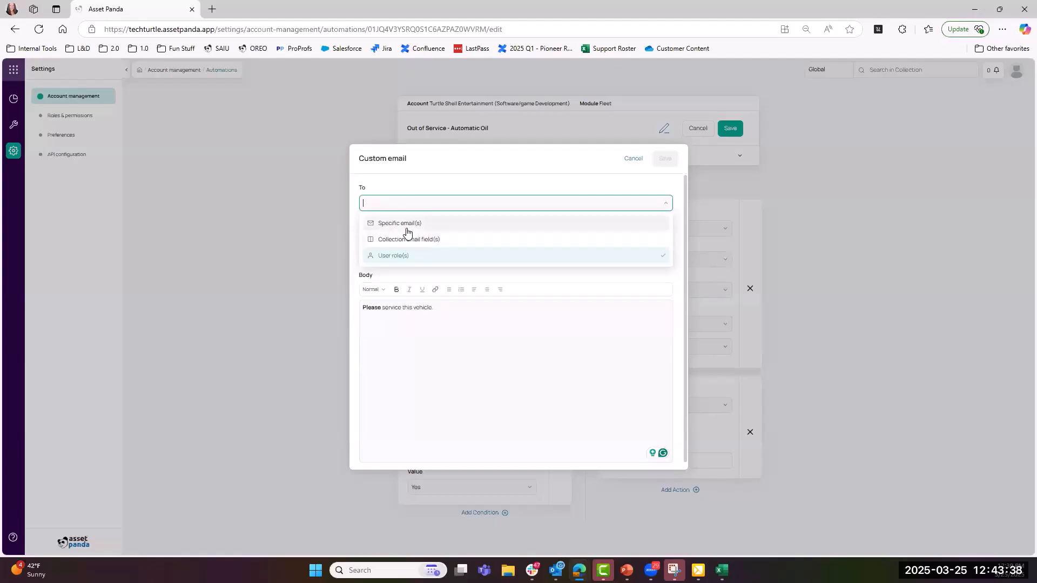
- Switch recipients to Specific email(s) and add the recipient's email address
left_click(406, 225)
left_click(407, 227)
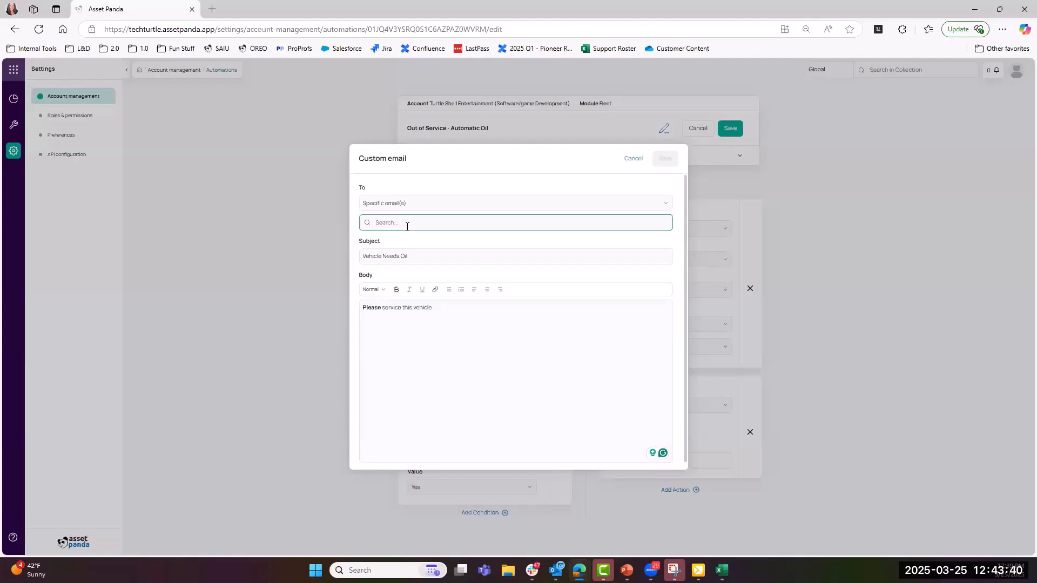
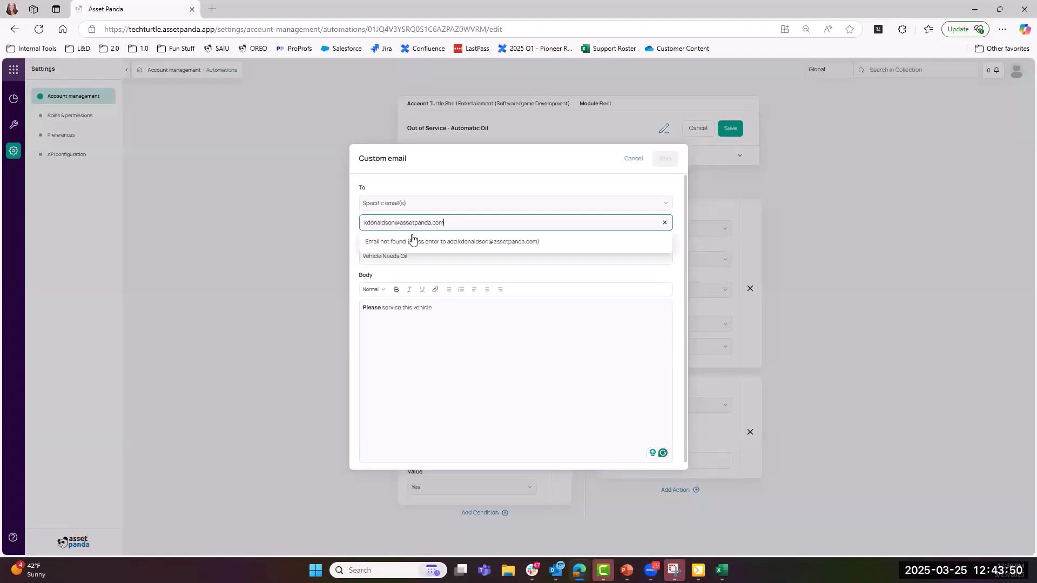
key("Return")
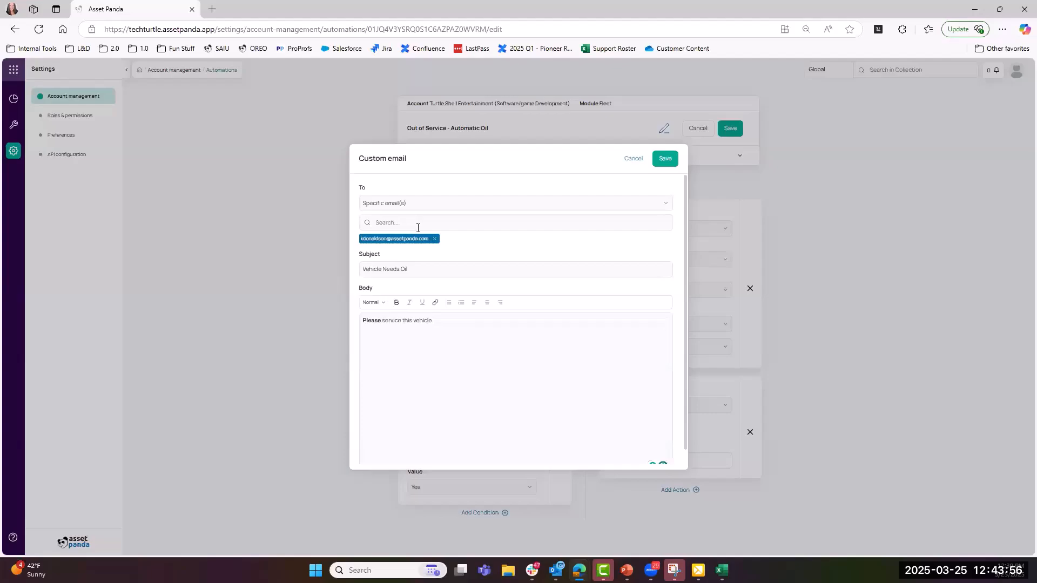
- Address the Vehicle Needs Oil email to the 'Last updated by' collection field and save it
left_click(417, 201)
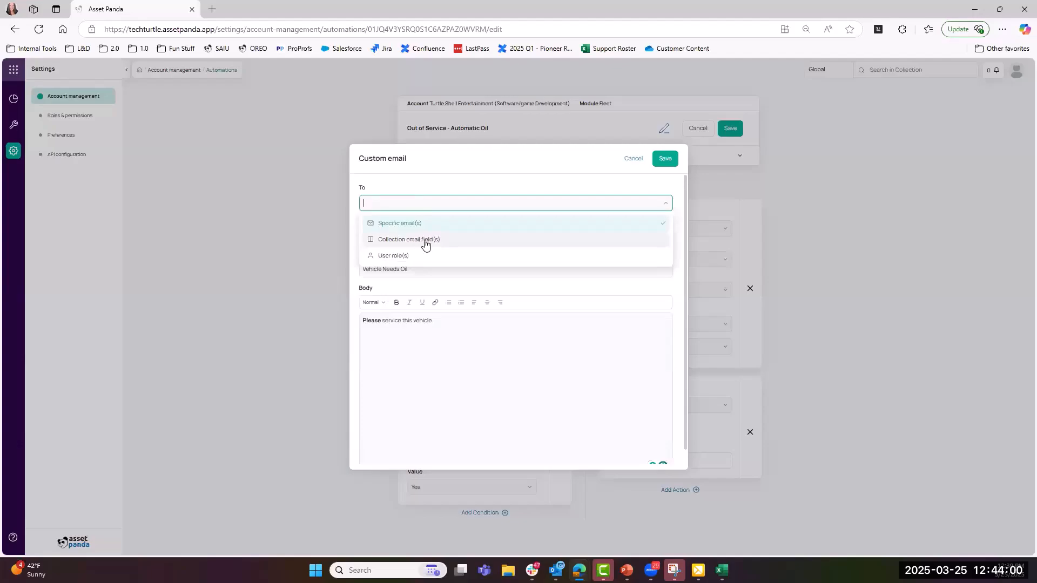
left_click(423, 241)
left_click(417, 229)
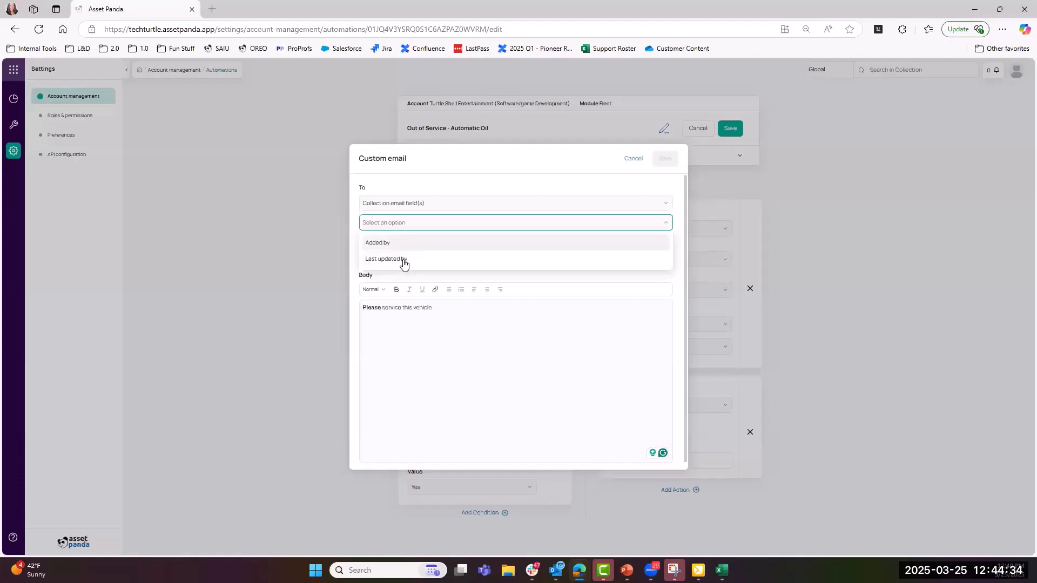
left_click(403, 263)
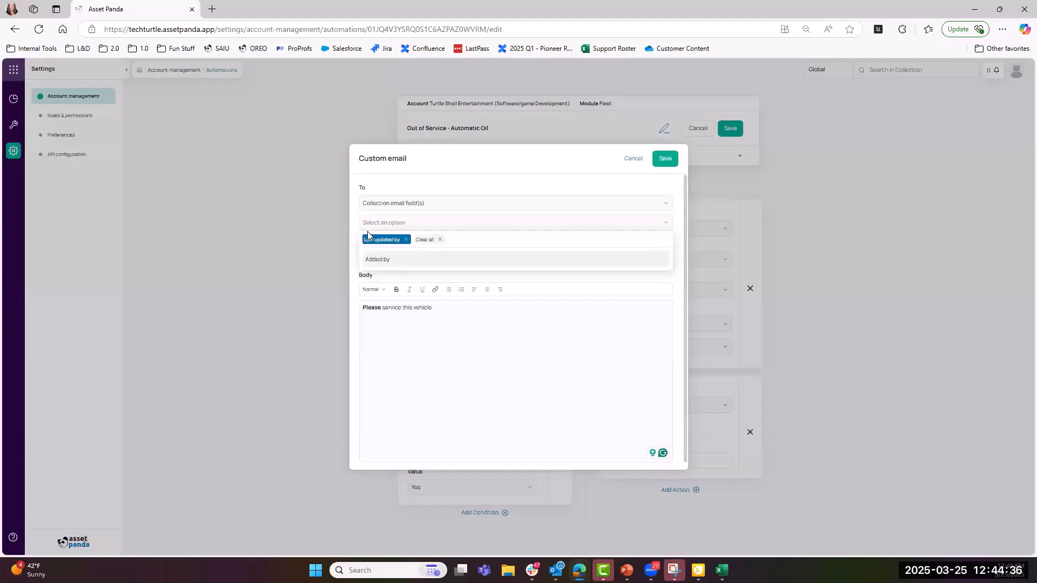
left_click(353, 246)
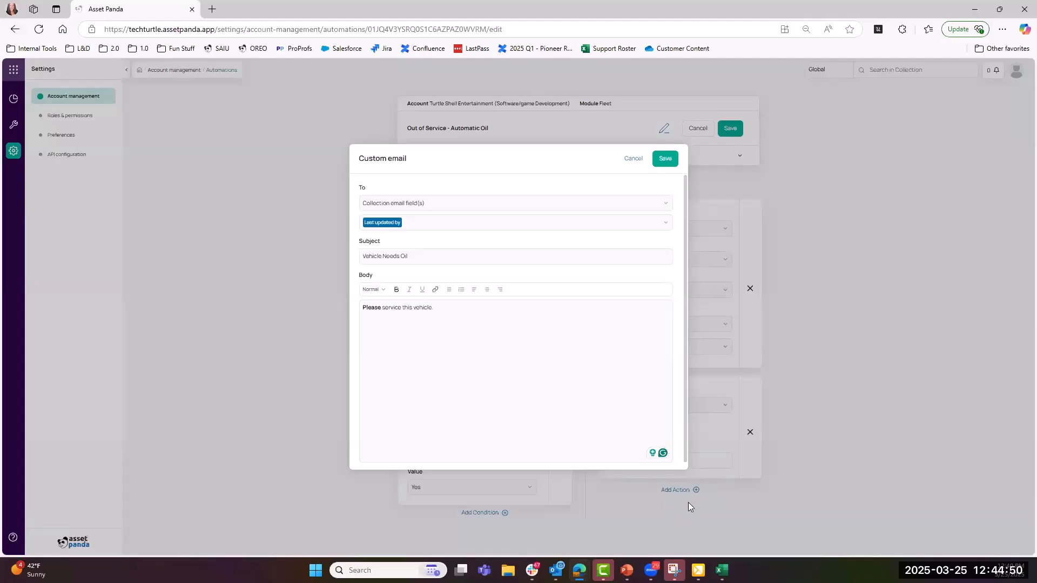
left_click(667, 160)
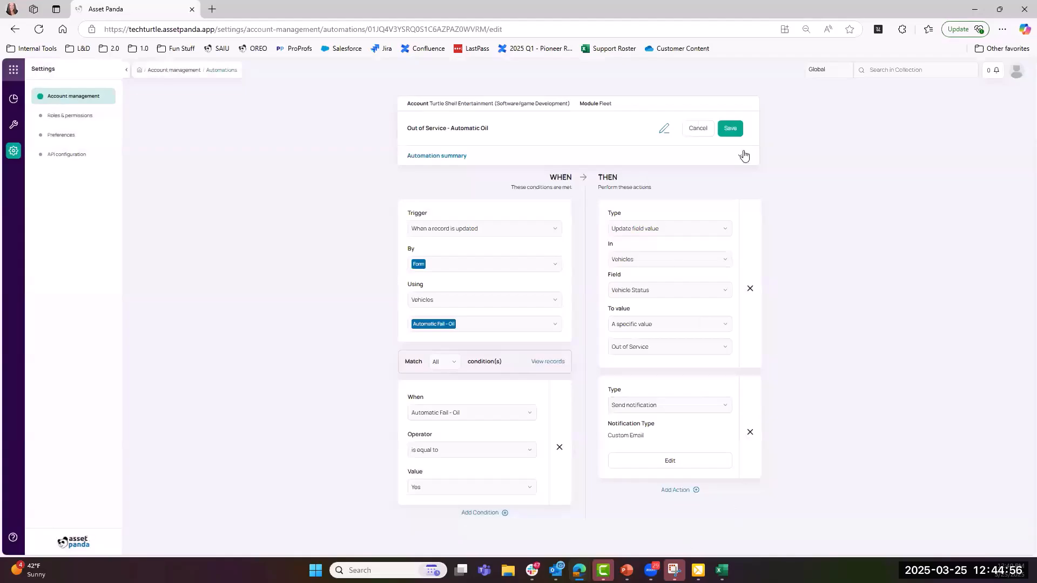
- Save the Out of Service automation and switch to Service Request Creation
left_click(730, 128)
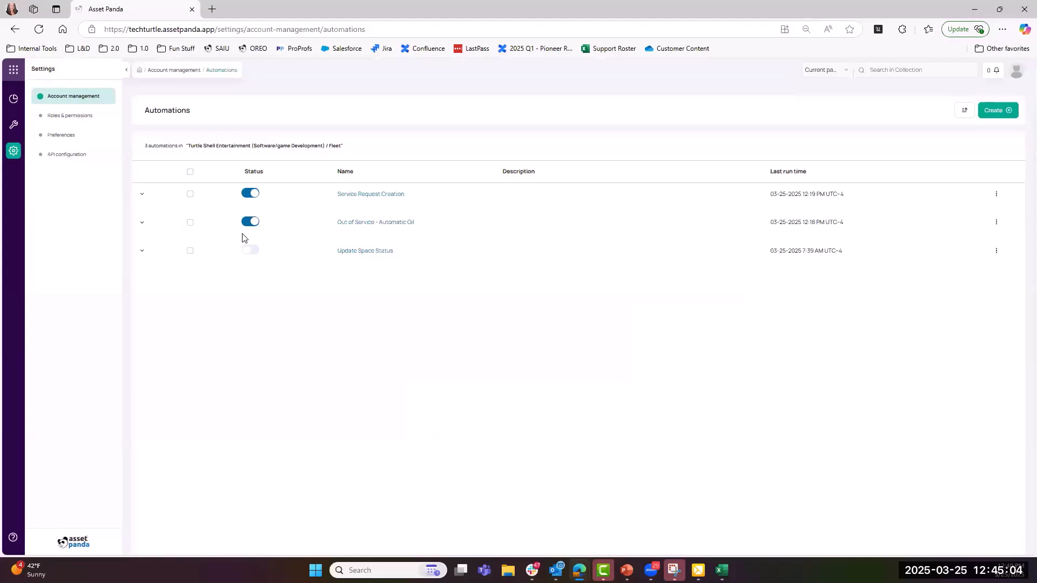
left_click(372, 194)
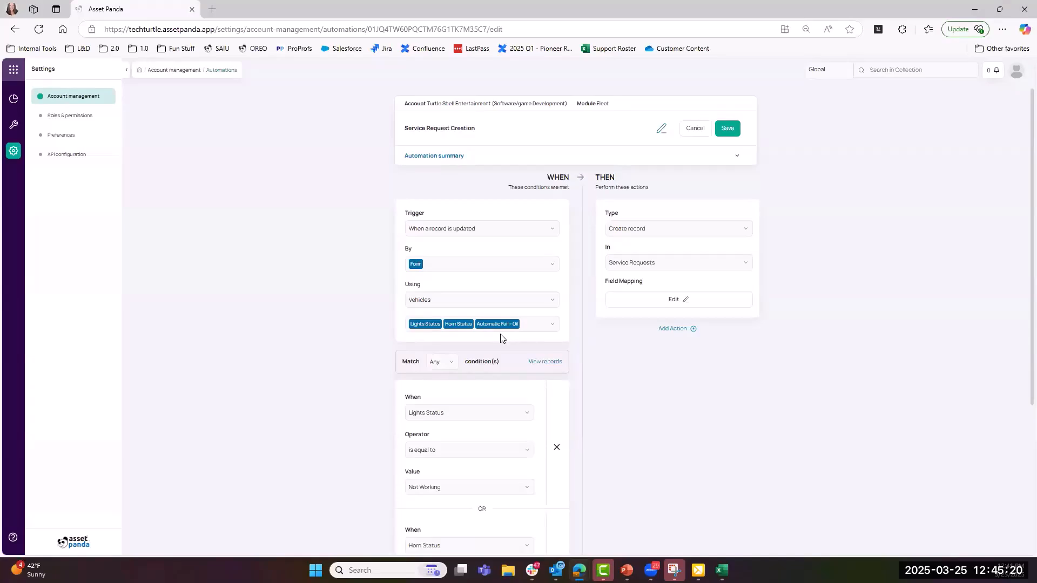
- Review the conditions, then view the Field Mapping: Status To Do, Concern from Service Ticket Notes
scroll(500, 340, "down", 2)
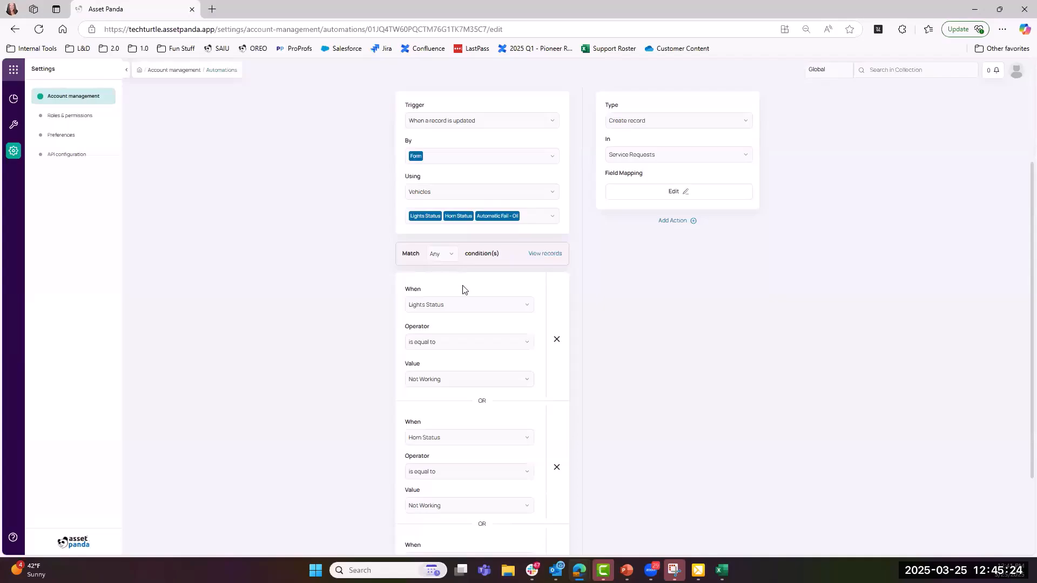
scroll(428, 287, "down", 2)
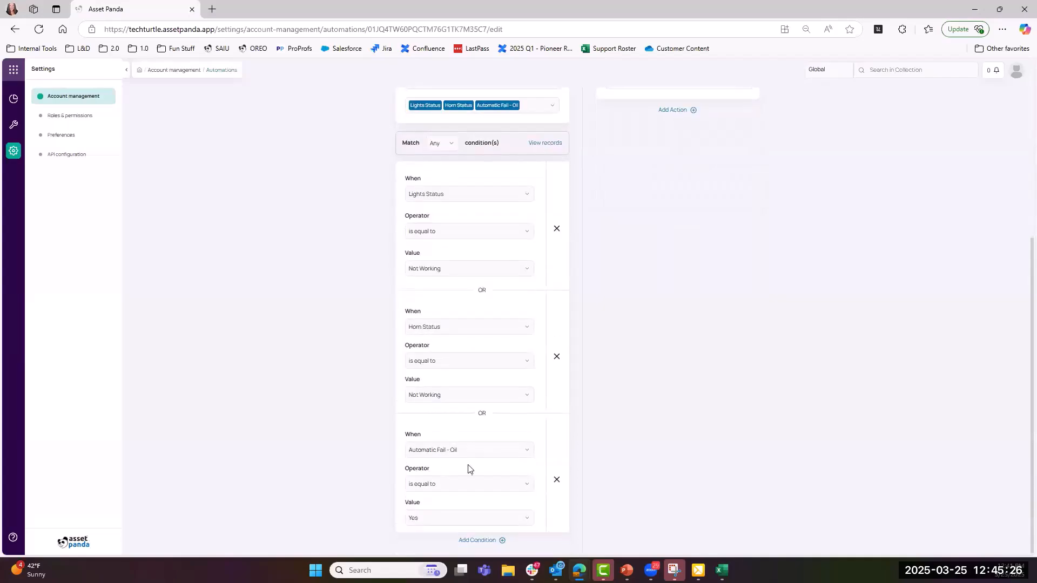
scroll(470, 464, "up", 4)
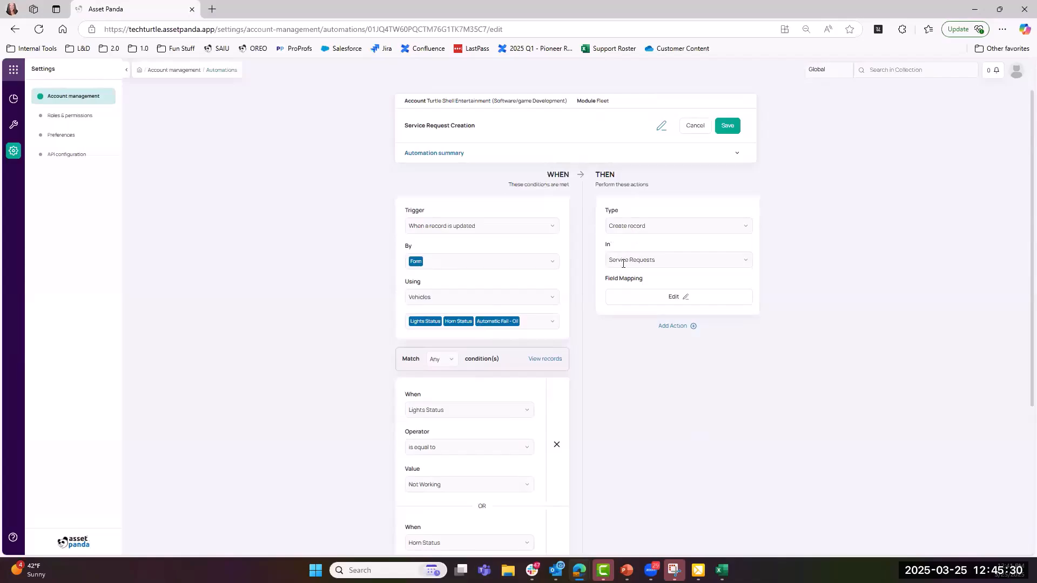
left_click(663, 301)
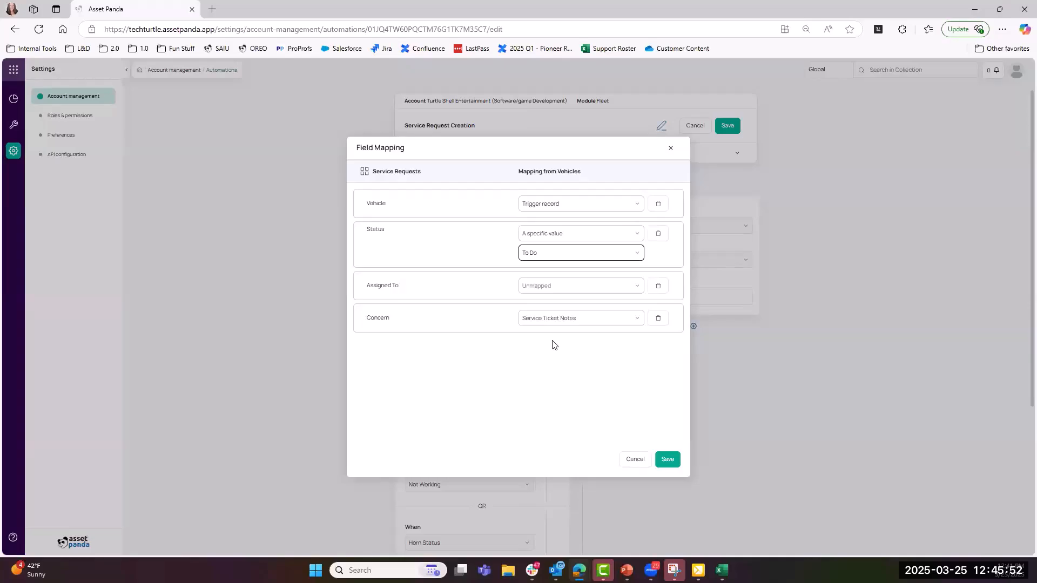
- Close Field Mapping and go to the Fleet module's Vehicles collection with 3 records
left_click(638, 463)
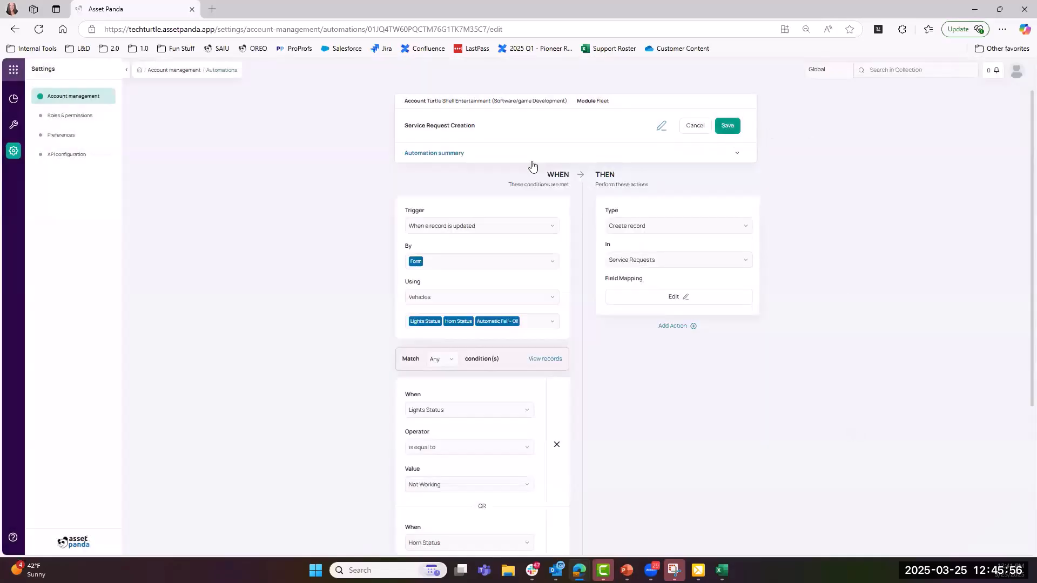
left_click(13, 156)
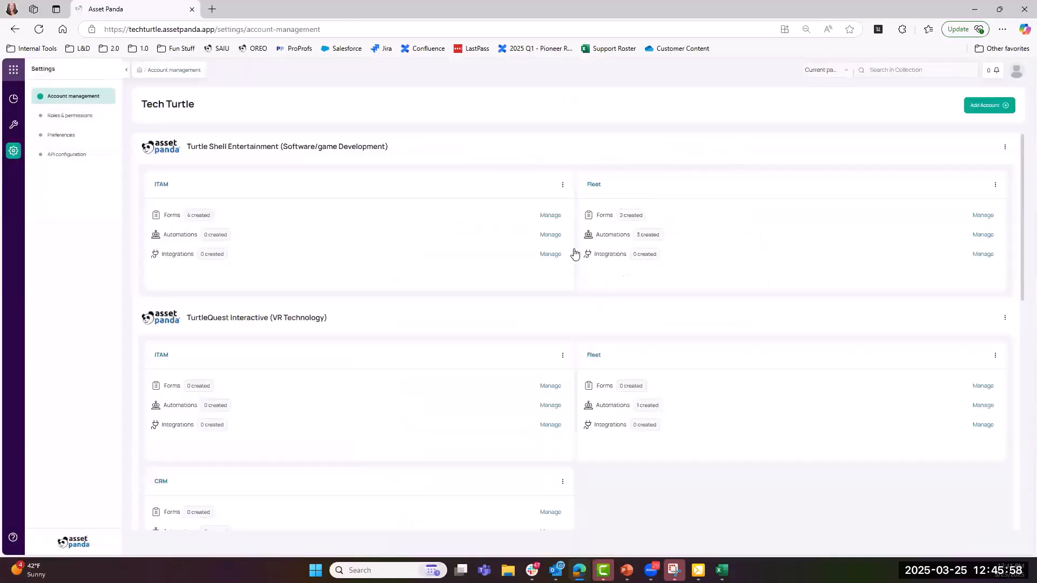
left_click(595, 186)
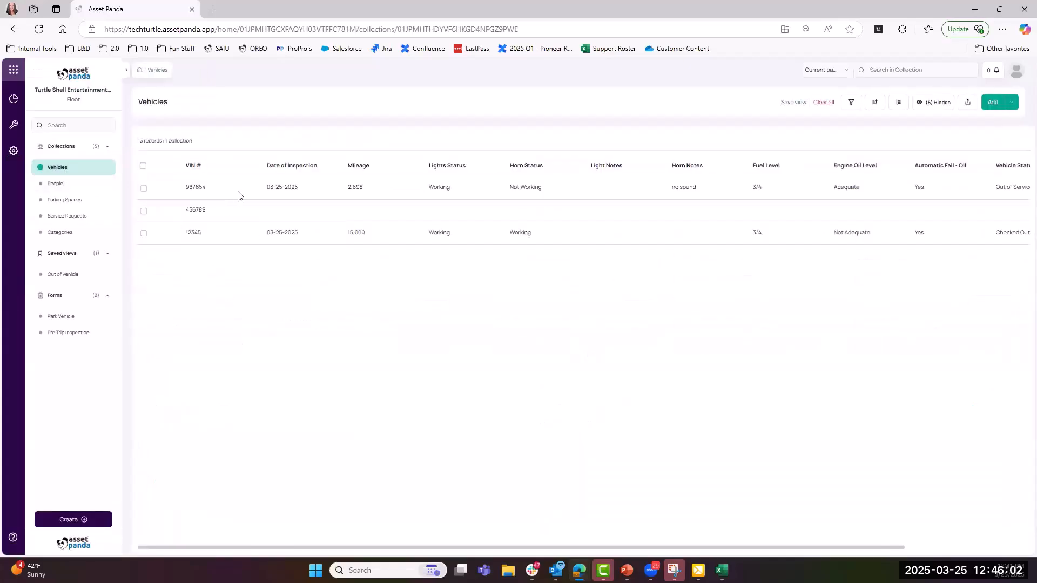
- Show the three To Do service requests, then the Vehicle Needs Oil email in Outlook
left_click(75, 222)
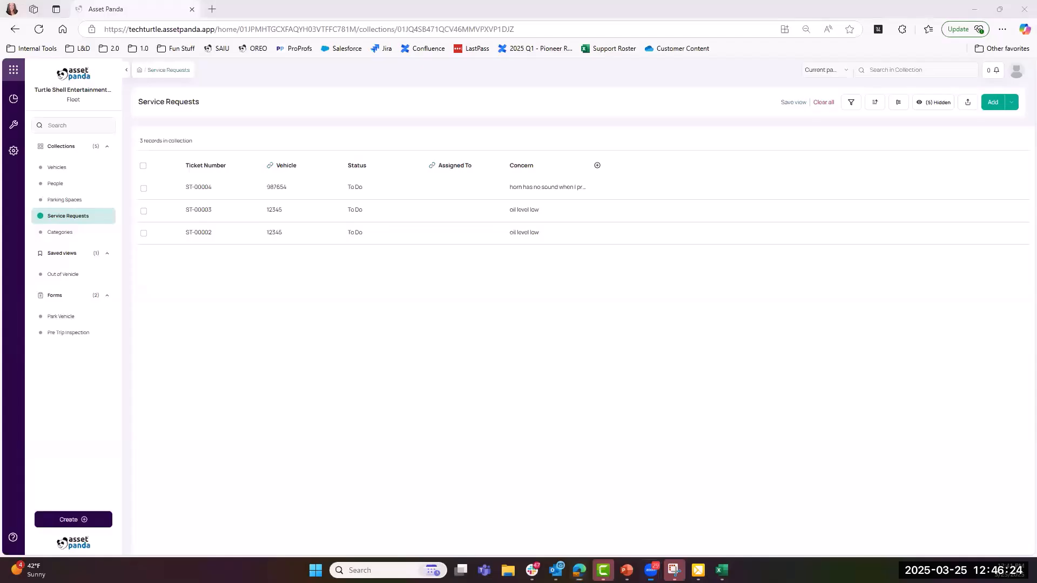
key("alt+Tab")
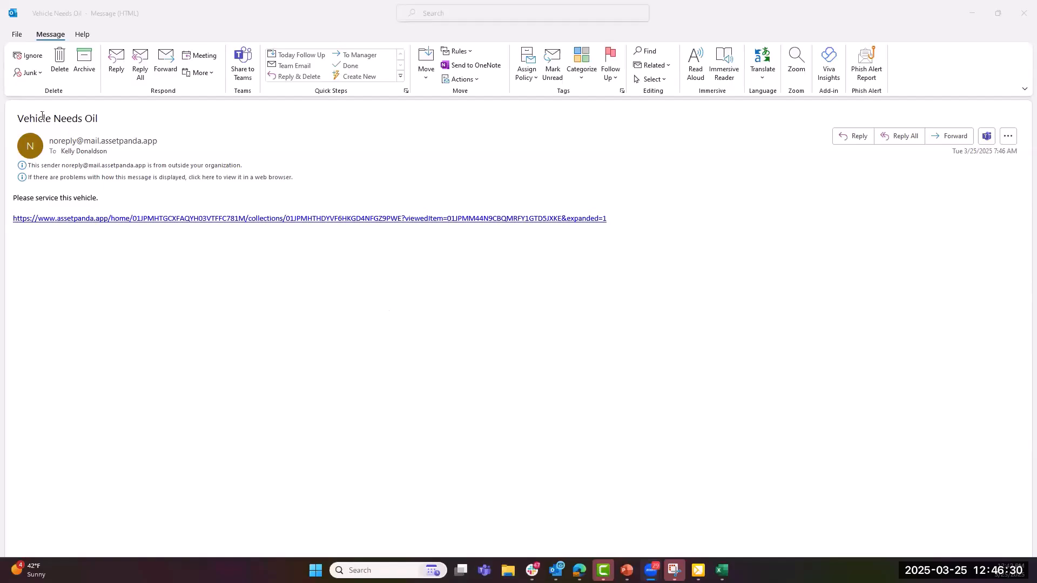
left_click(17, 117)
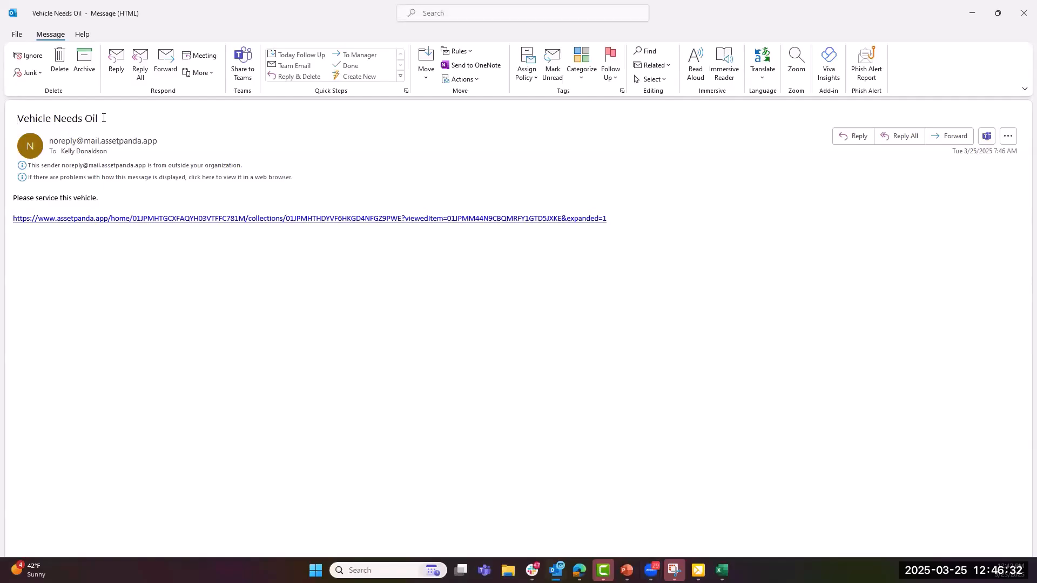
left_click_drag(99, 198, 22, 200)
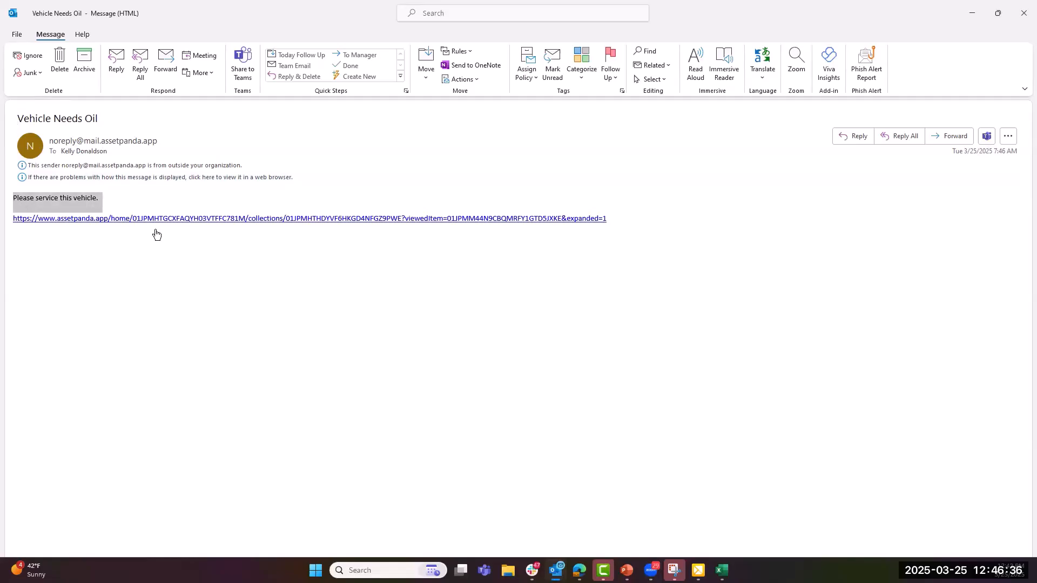